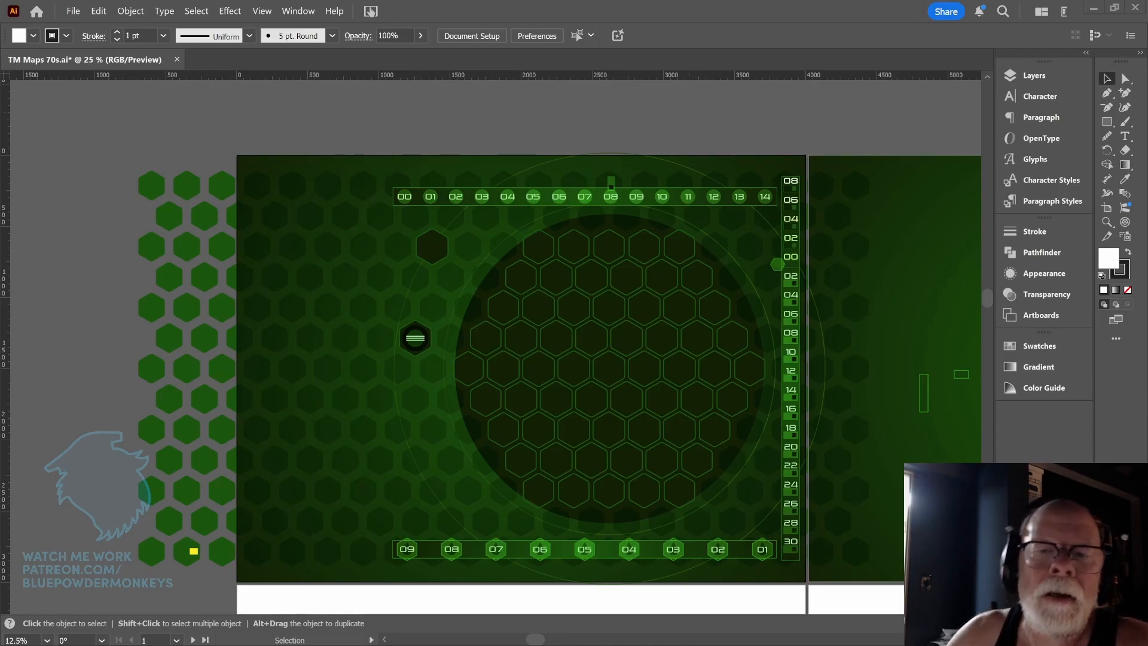
Step: Examine the vertical number scale beside the map and the rows of small icons on the neighbouring artboard
left_click_drag(743, 298, 769, 310)
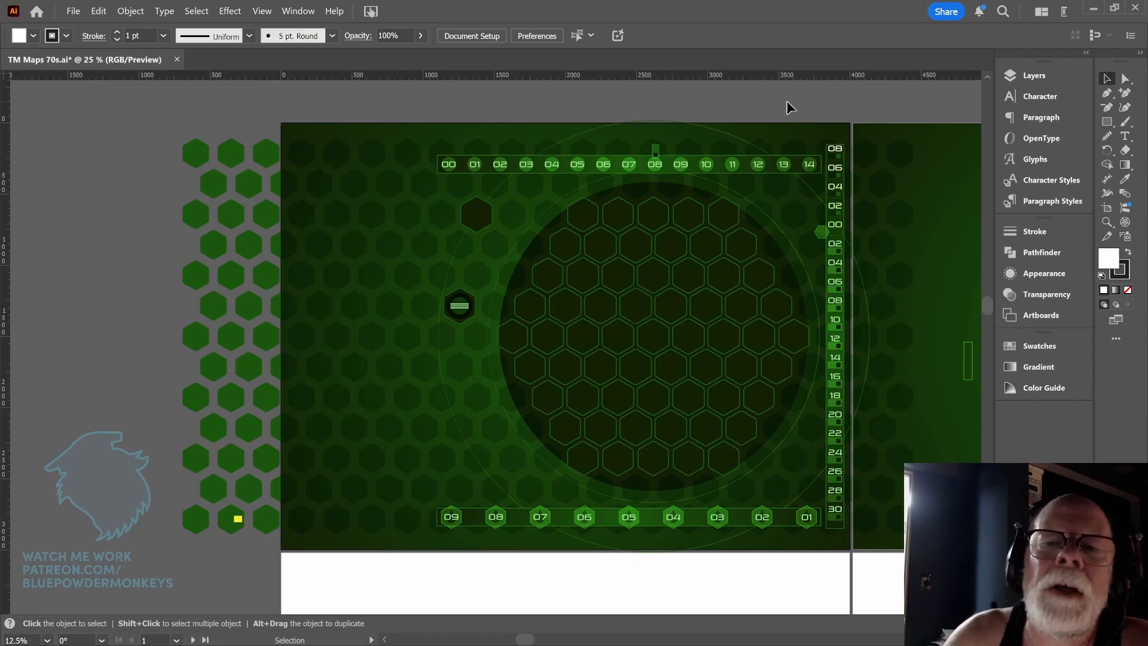
left_click_drag(724, 328, 753, 313)
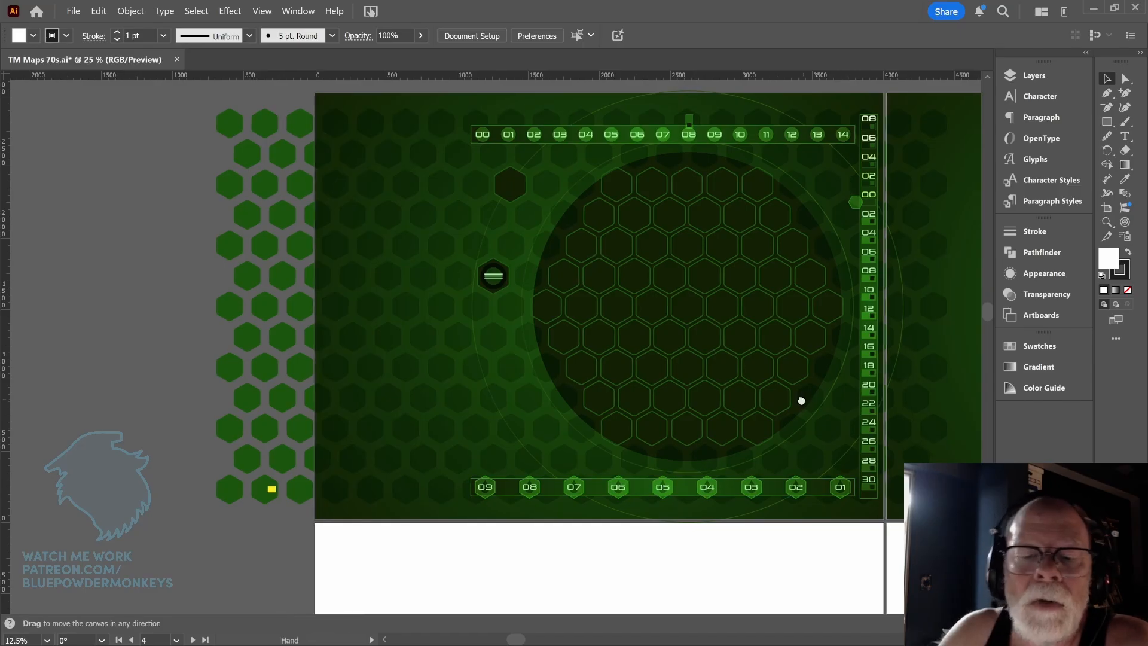
left_click_drag(802, 400, 702, 415)
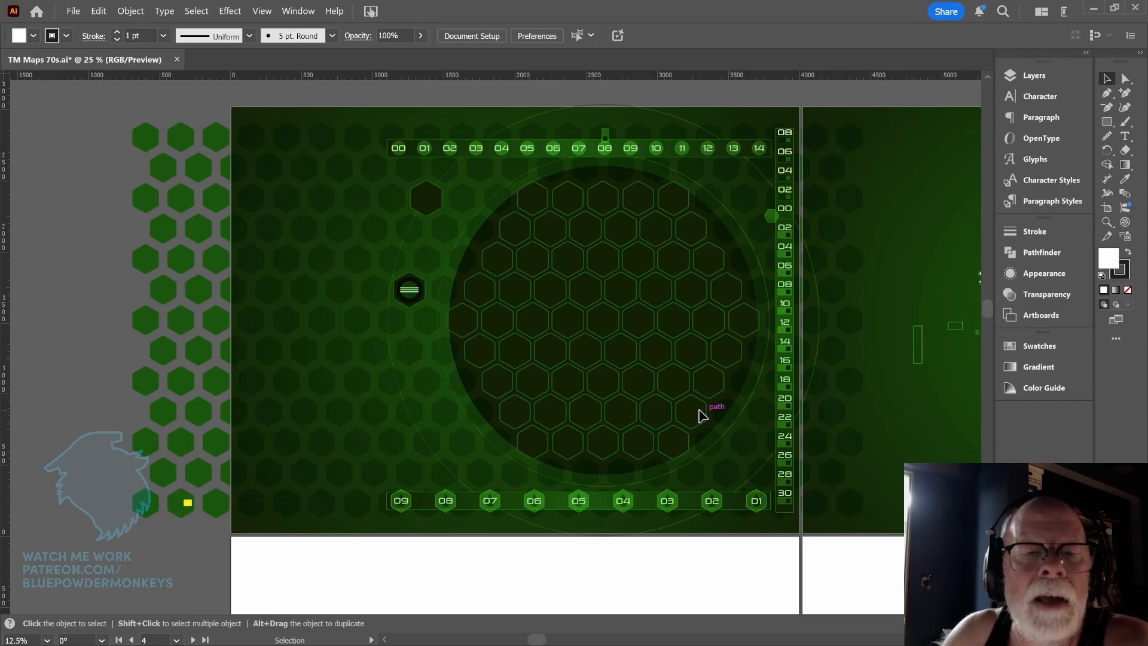
left_click_drag(744, 372, 636, 396)
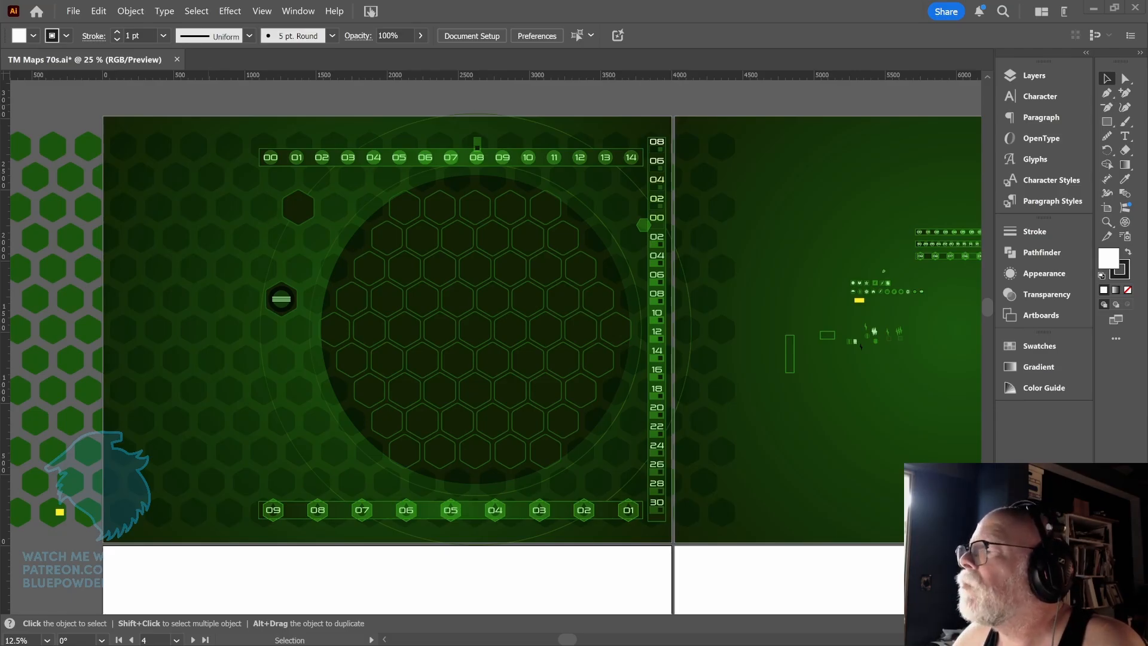
left_click(657, 221)
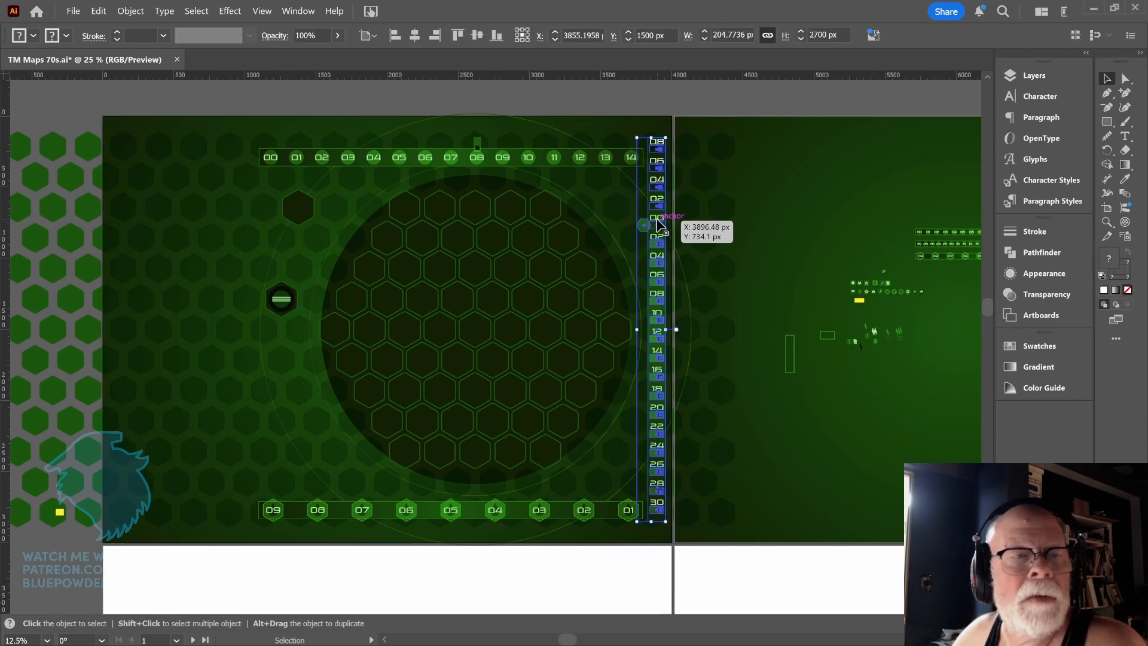
double_click(657, 221)
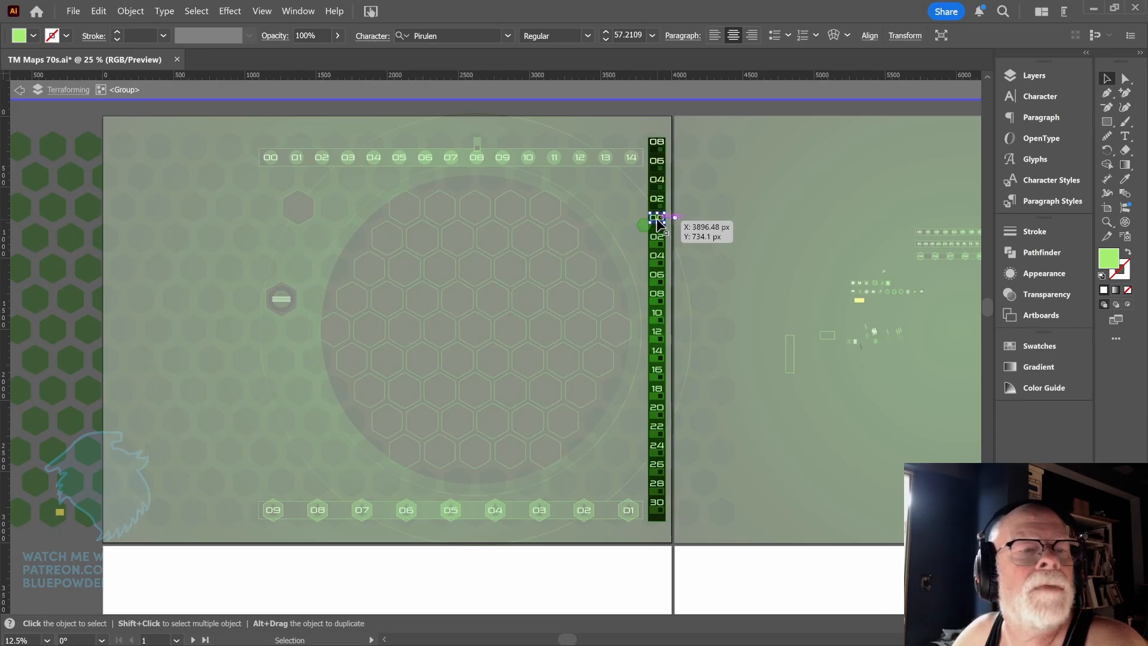
left_click(19, 91)
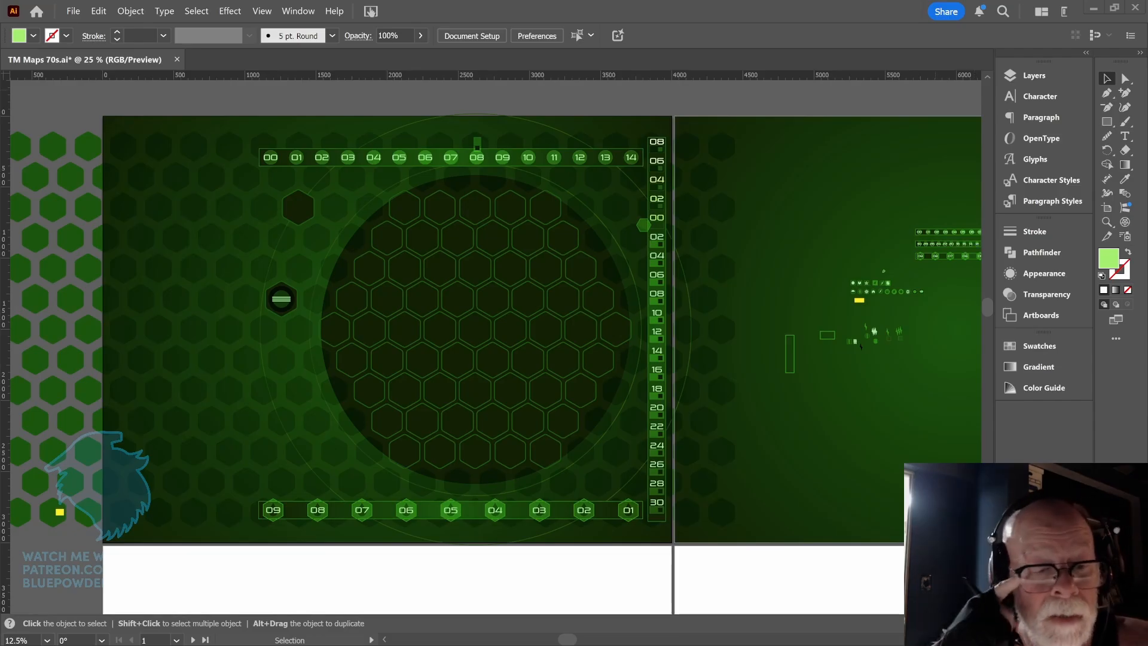
scroll(869, 427, "up", 6)
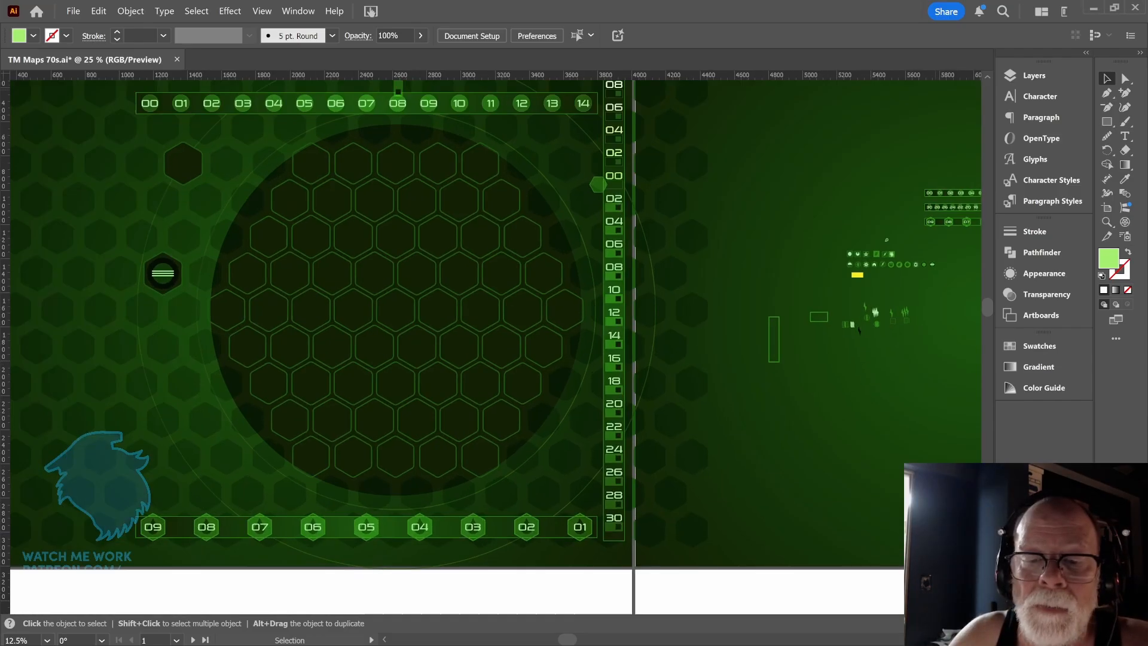
left_click_drag(896, 311, 710, 452)
scroll(843, 379, "up", 6)
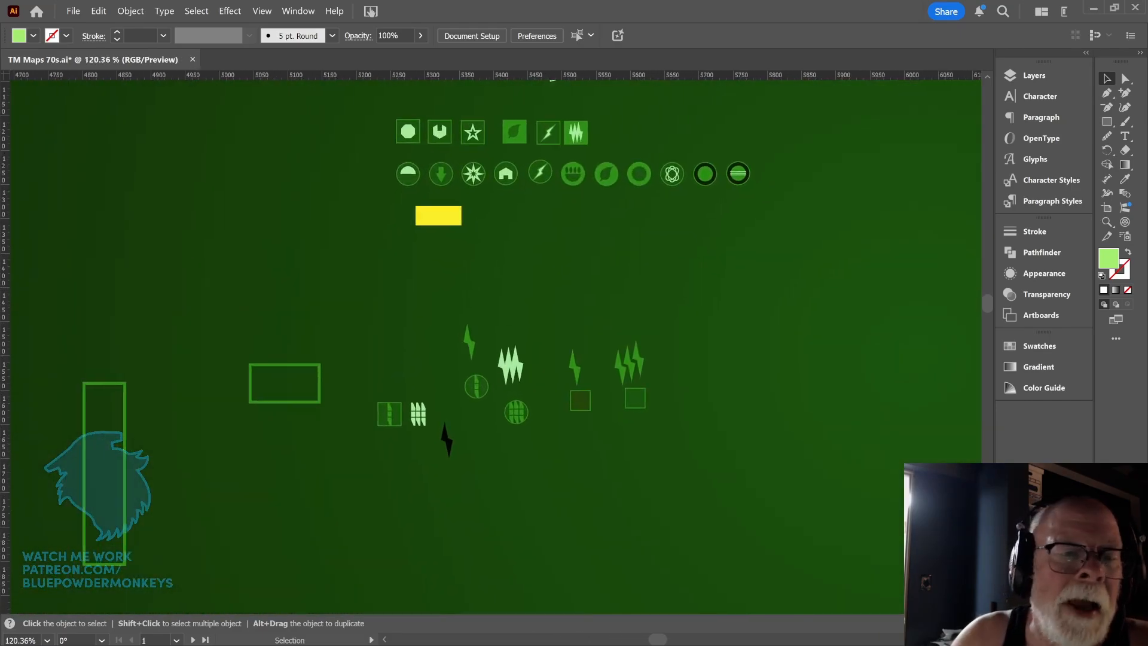
left_click_drag(653, 228, 716, 379)
scroll(840, 233, "up", 1)
scroll(840, 233, "up", 1)
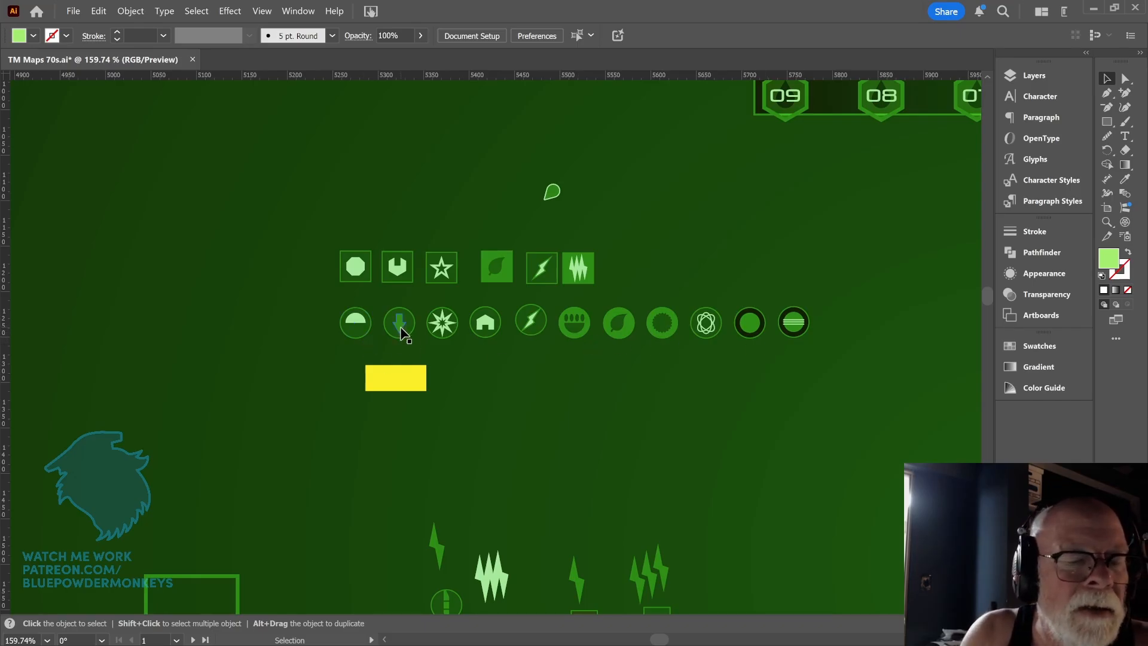
left_click(494, 358)
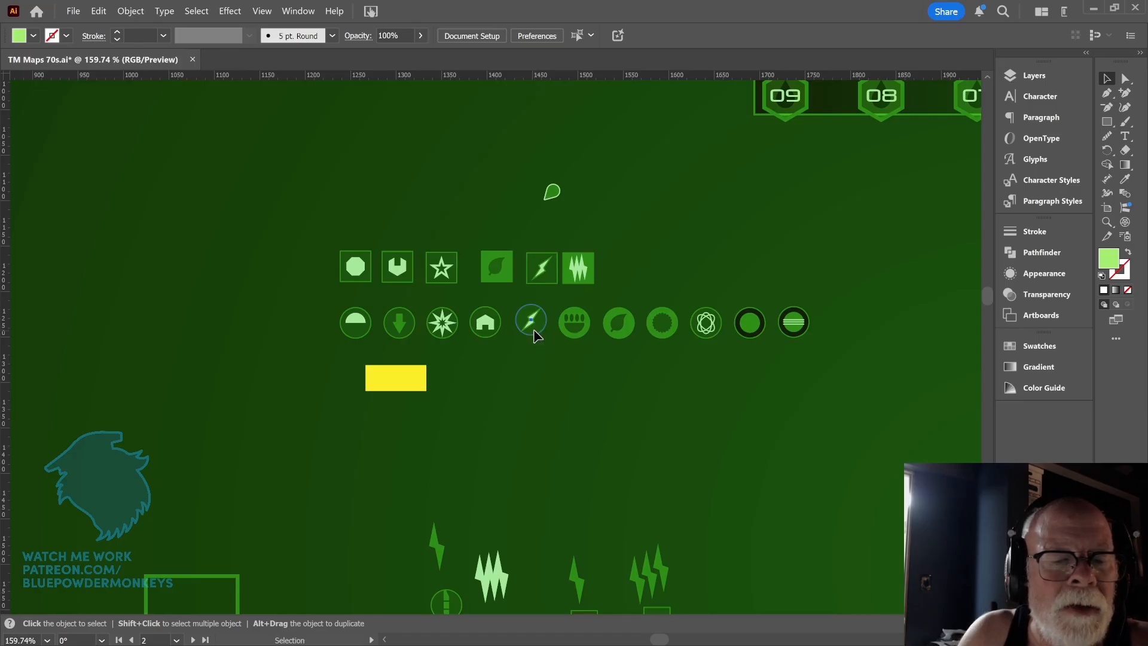
left_click_drag(534, 330, 548, 324)
key("ctrl+z")
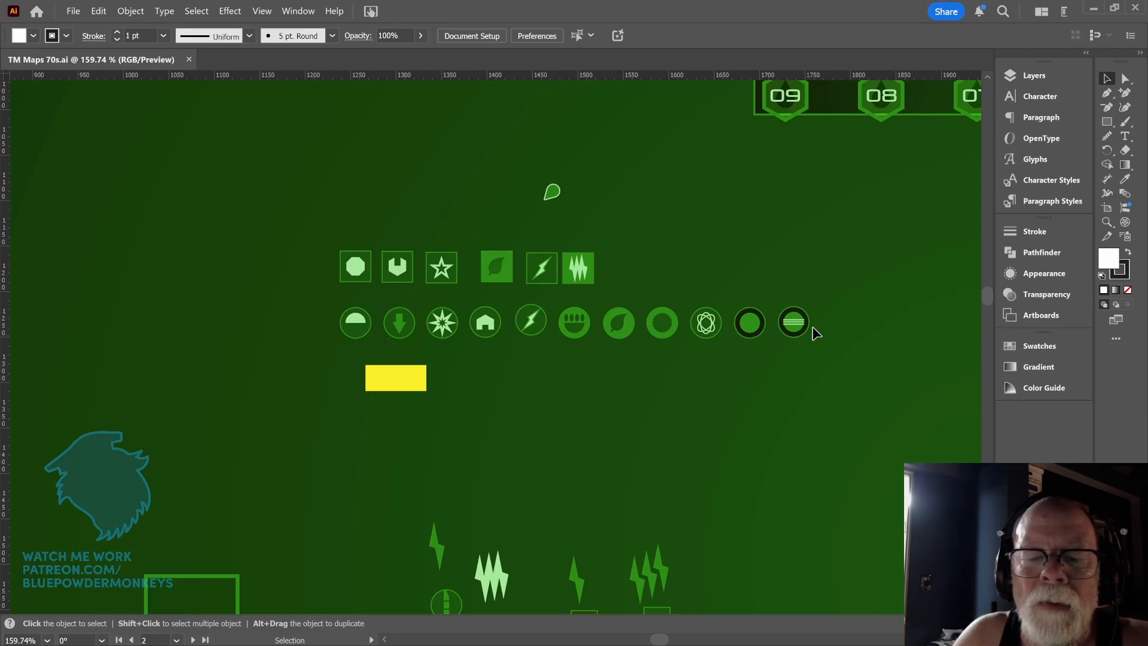
Step: Duplicate the dark scalloped disc in place inside its round icon and shrink the copy about its centre to about 13 px
scroll(884, 251, "up", 3)
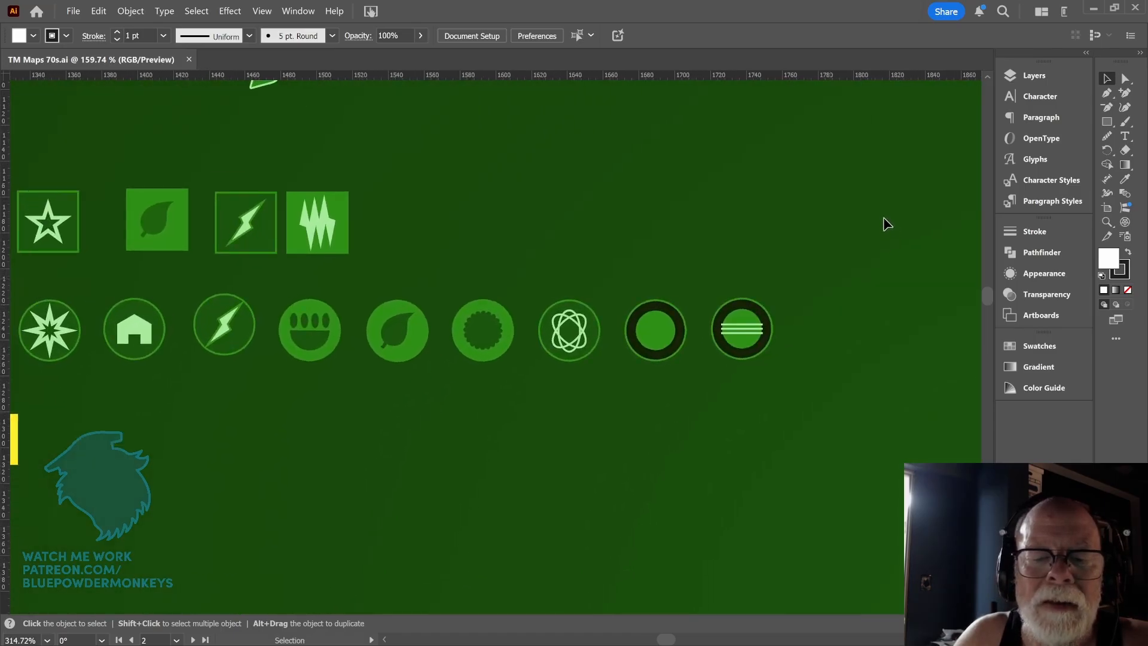
scroll(874, 236, "down", 1)
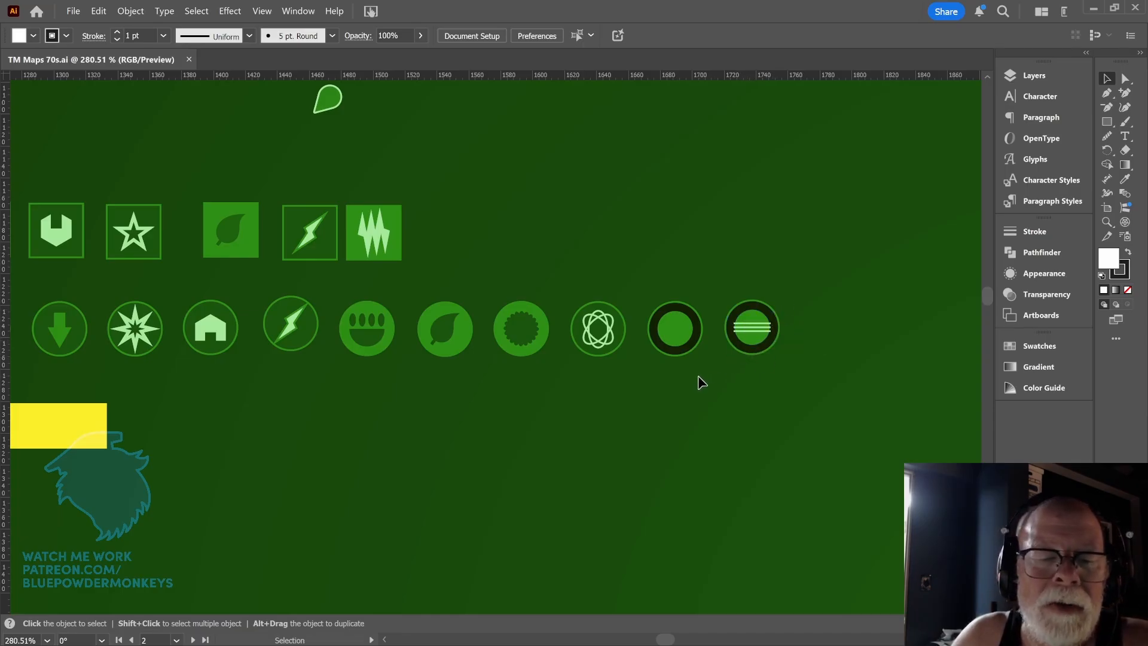
scroll(622, 351, "up", 3)
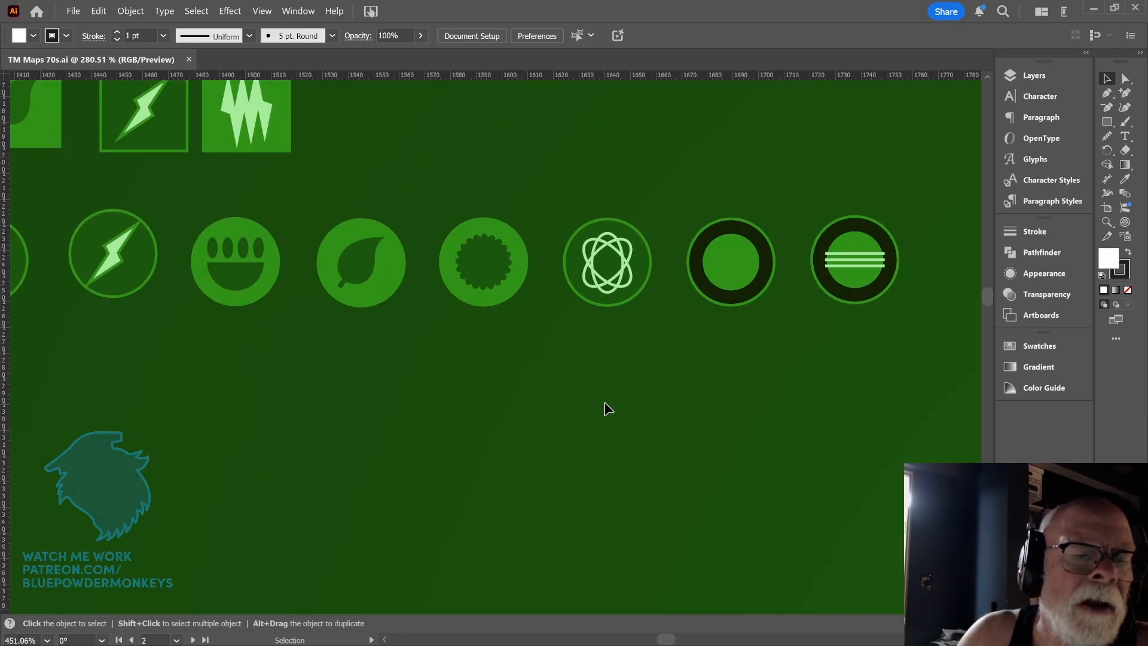
left_click_drag(525, 329, 704, 461)
left_click(665, 395)
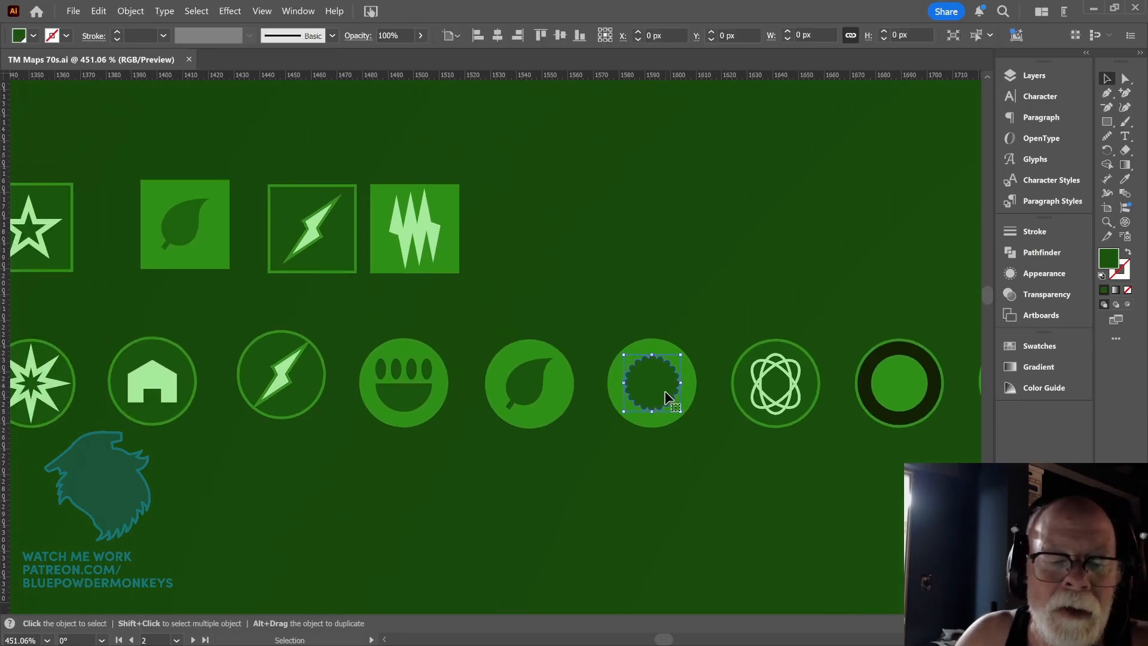
key("a")
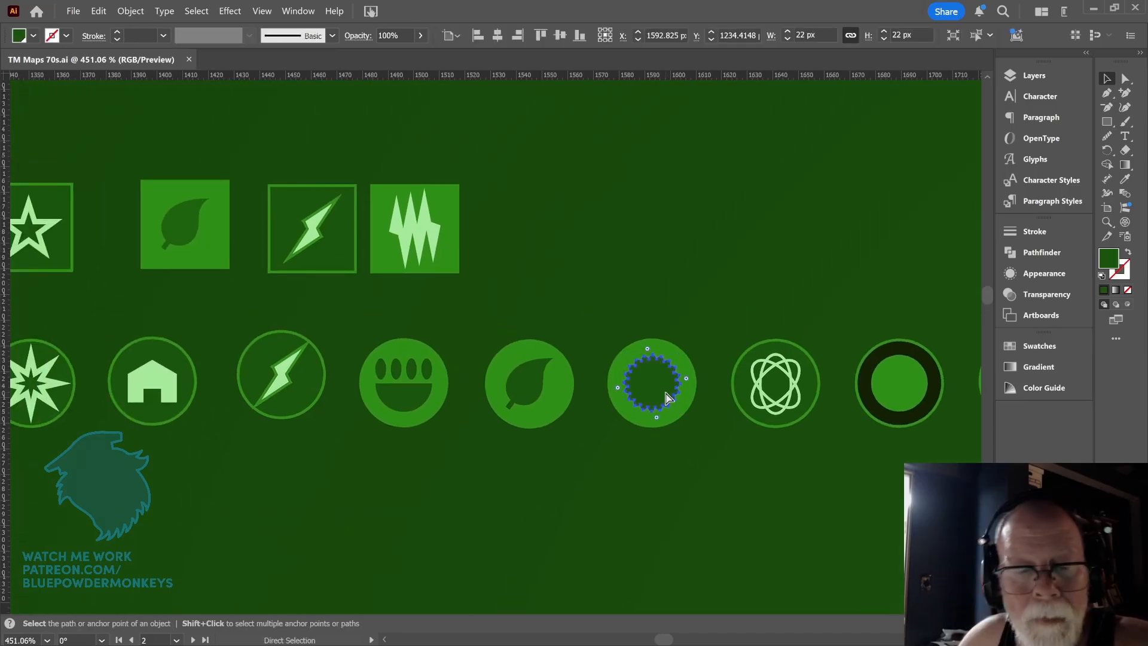
key("ctrl+f")
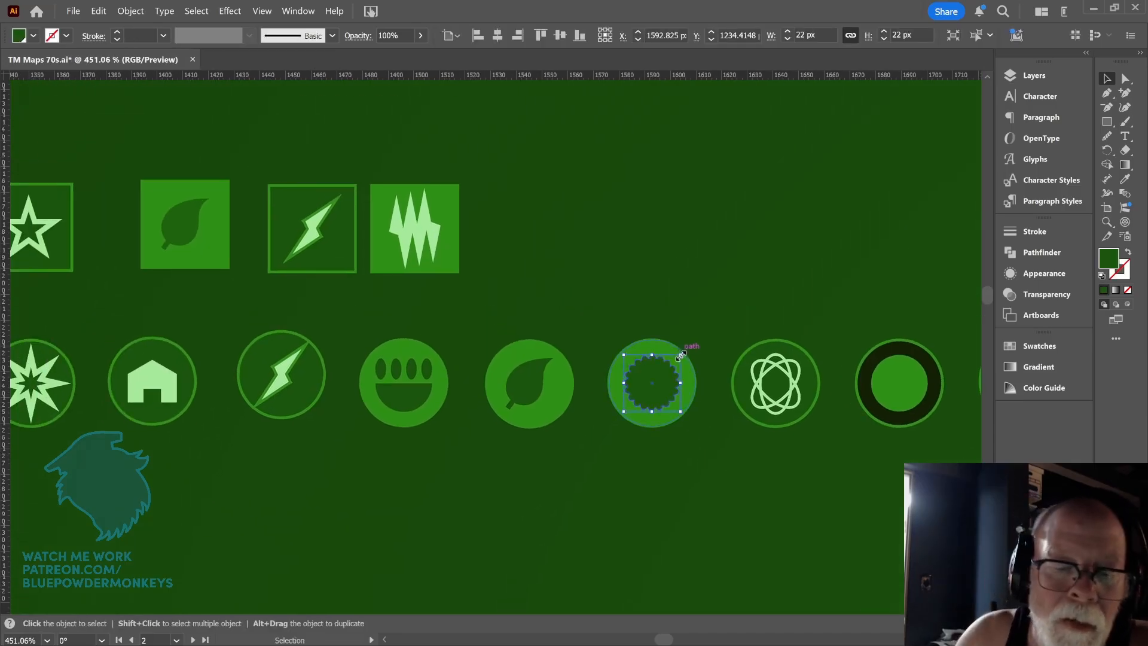
left_click_drag(682, 354, 669, 366)
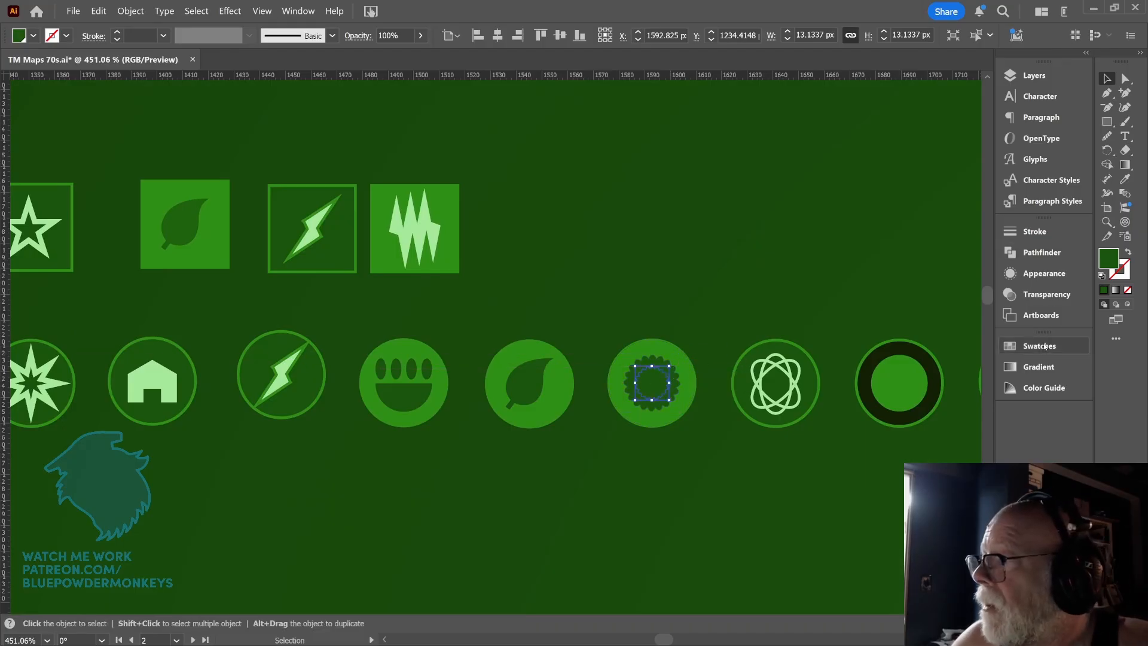
Step: Fill the small scalloped copy with the light green swatch R=166 G=238 B=163
left_click(1041, 346)
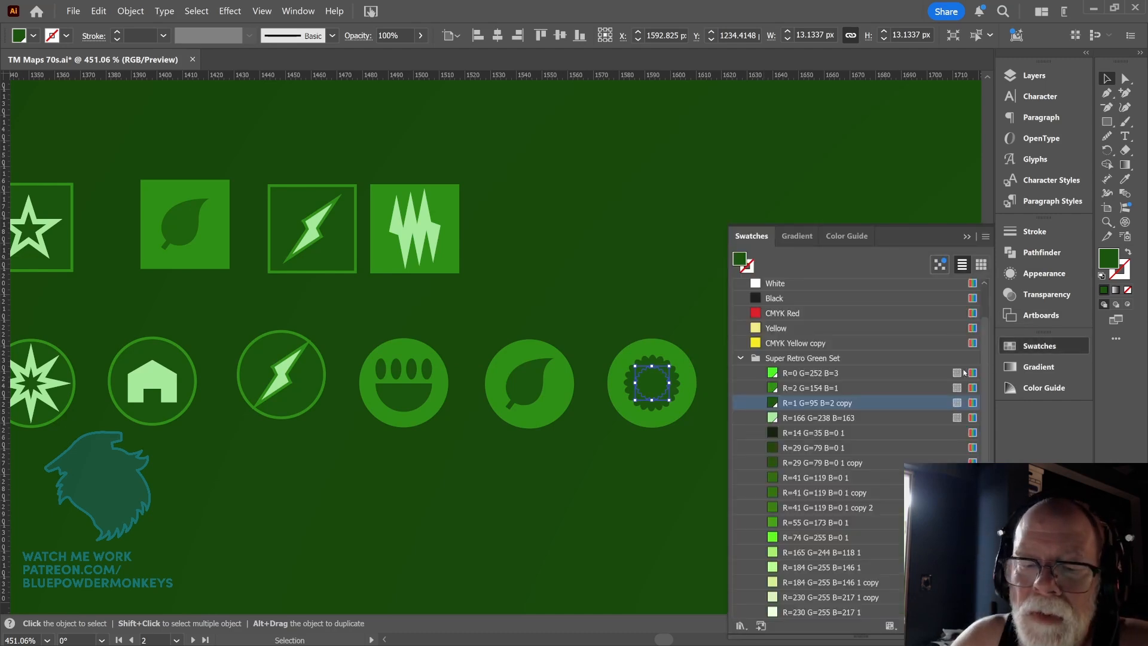
left_click(910, 418)
left_click(967, 236)
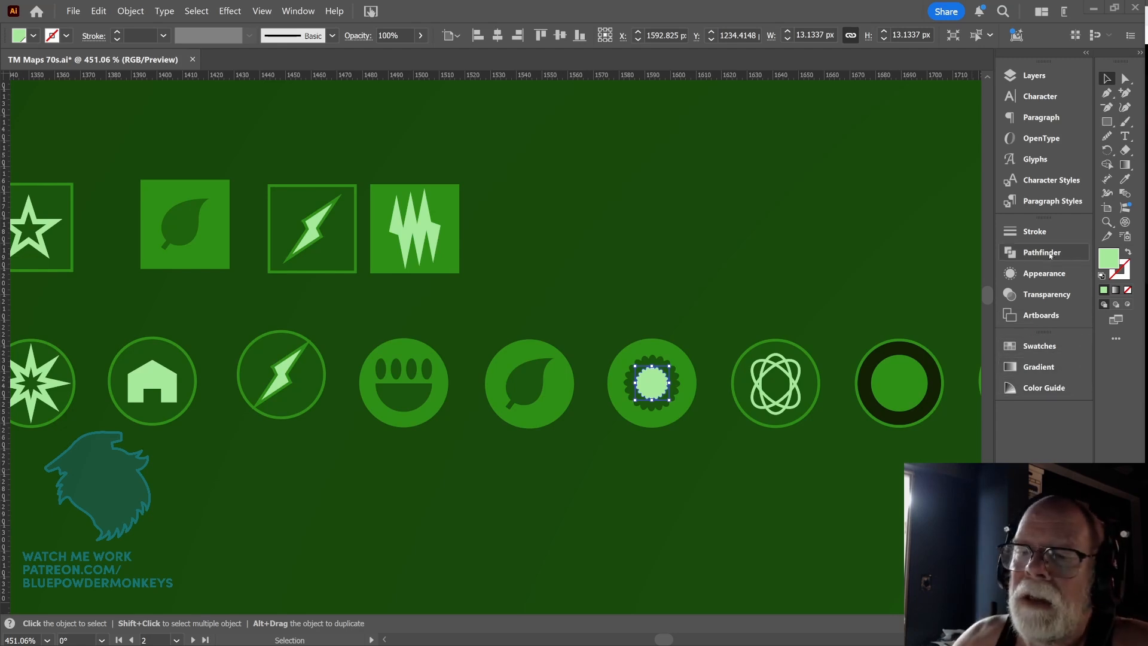
left_click(1061, 346)
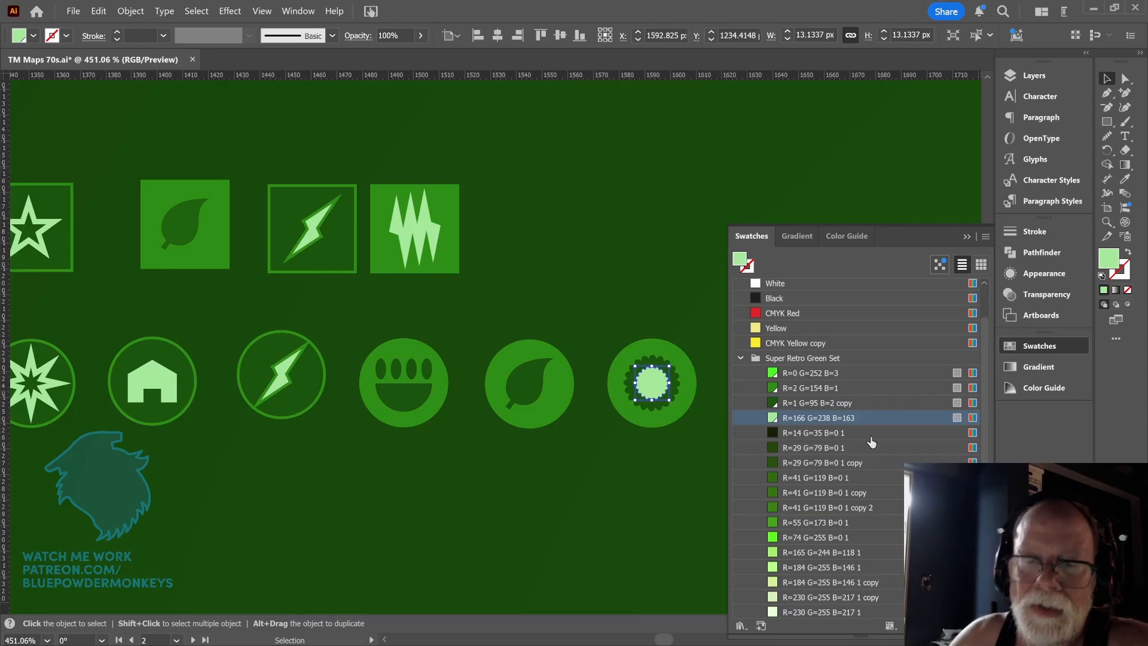
left_click(908, 212)
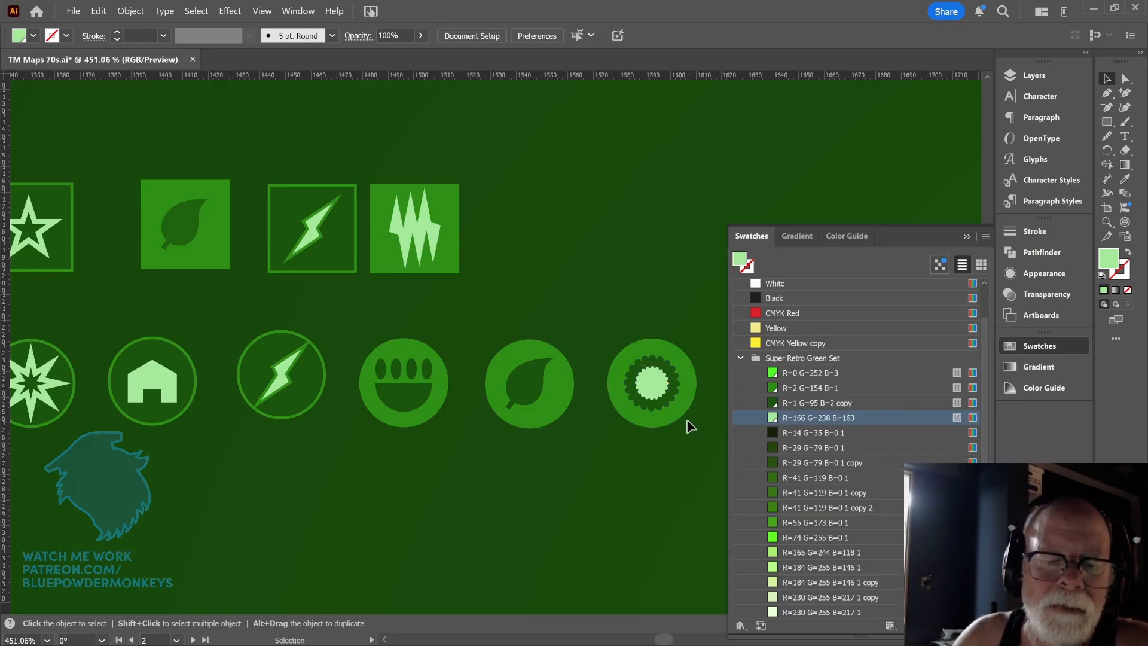
left_click(967, 237)
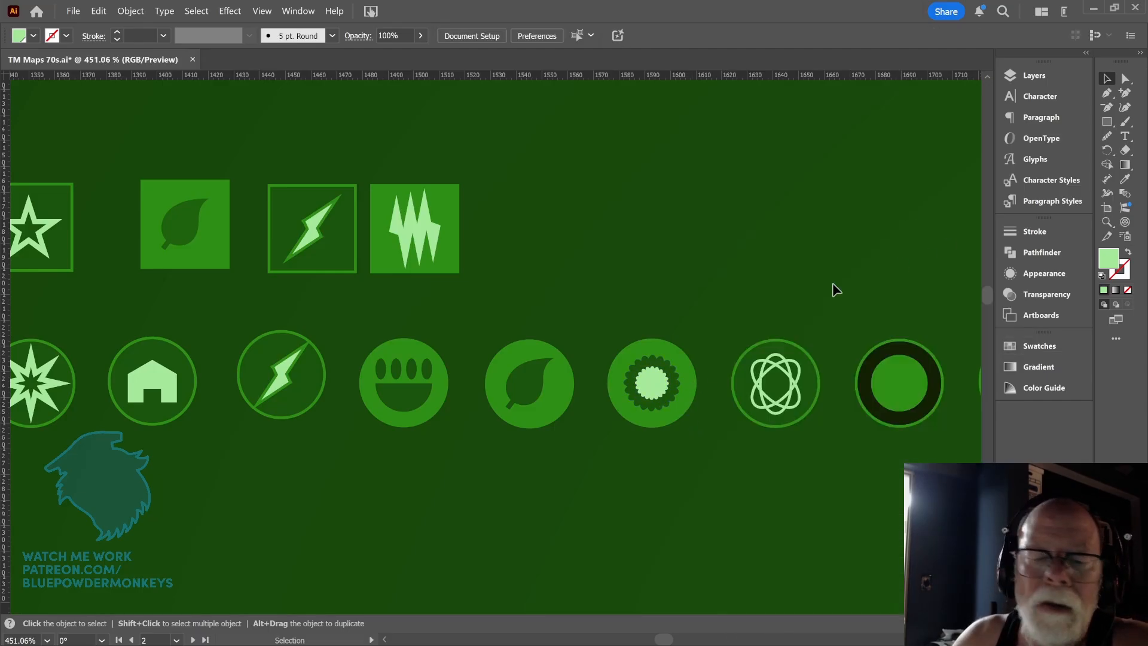
Step: Move the light green disc to the lower right of the dark scalloped shape and add a smaller copy at its upper left
left_click_drag(655, 390, 669, 404)
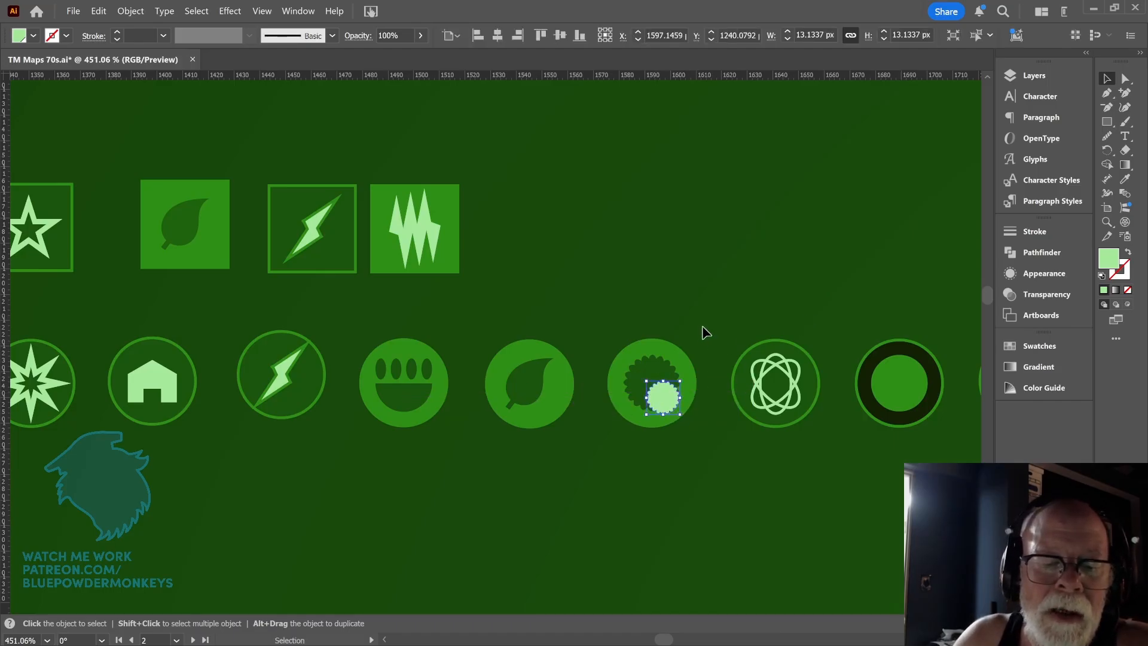
left_click(752, 295)
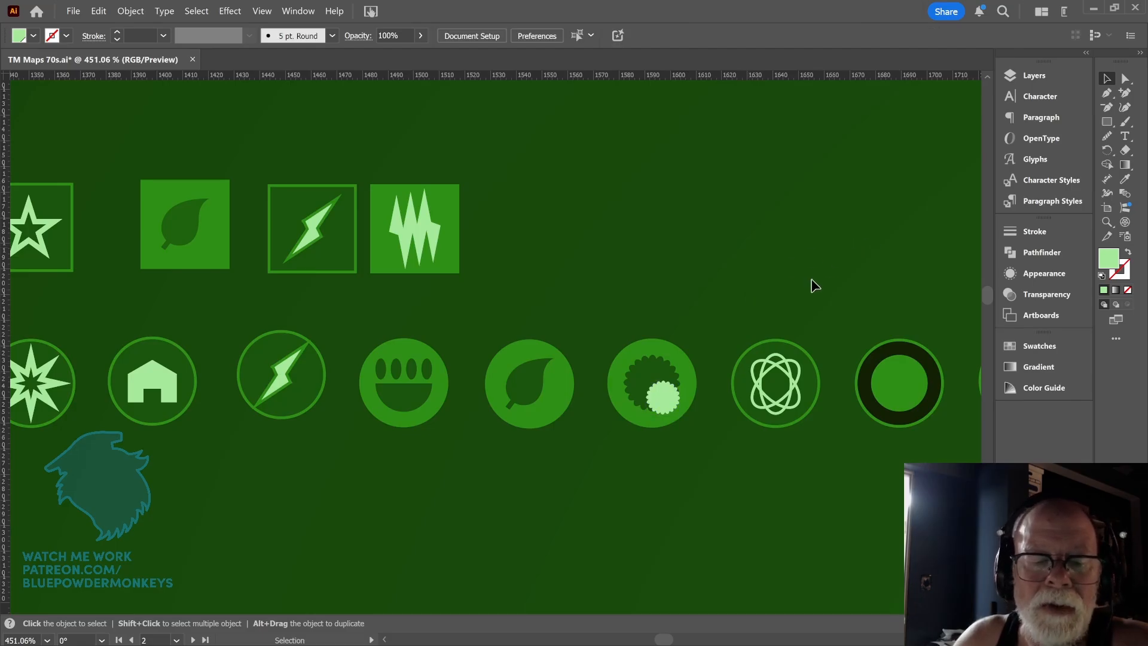
left_click_drag(670, 407, 651, 355)
left_click(721, 319)
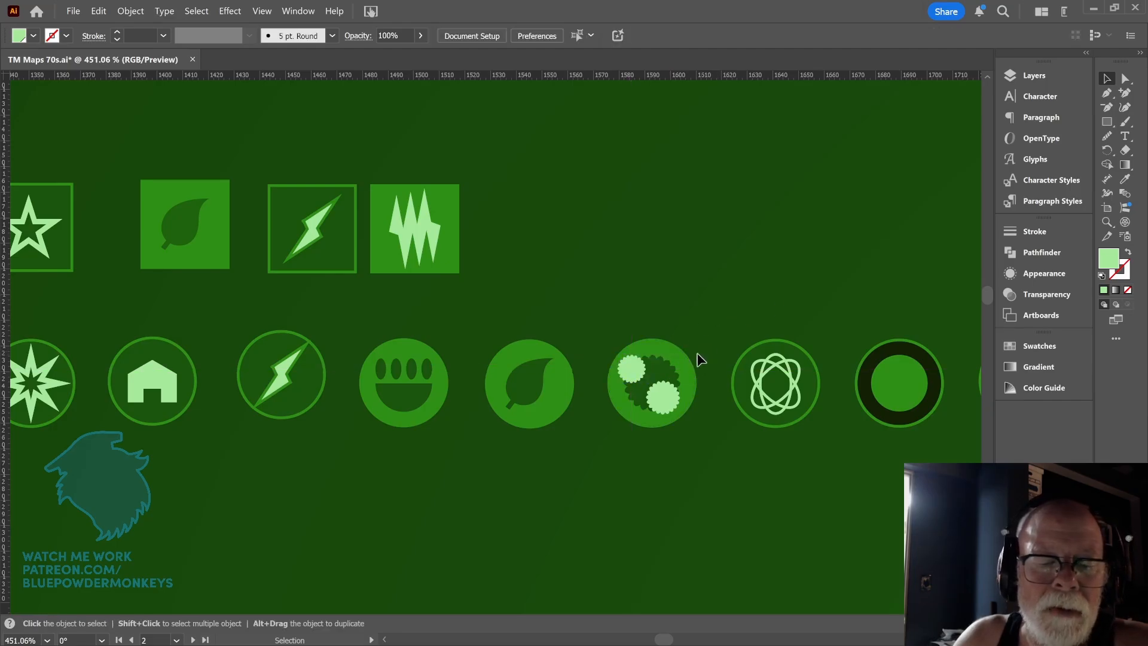
left_click(676, 407)
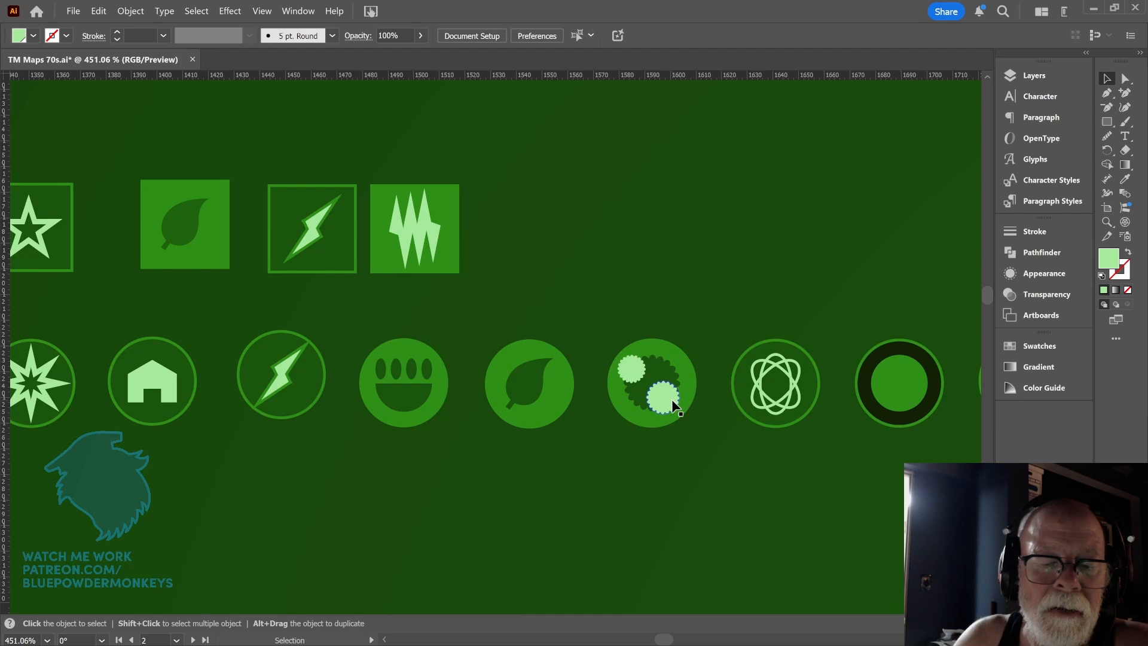
left_click(760, 307)
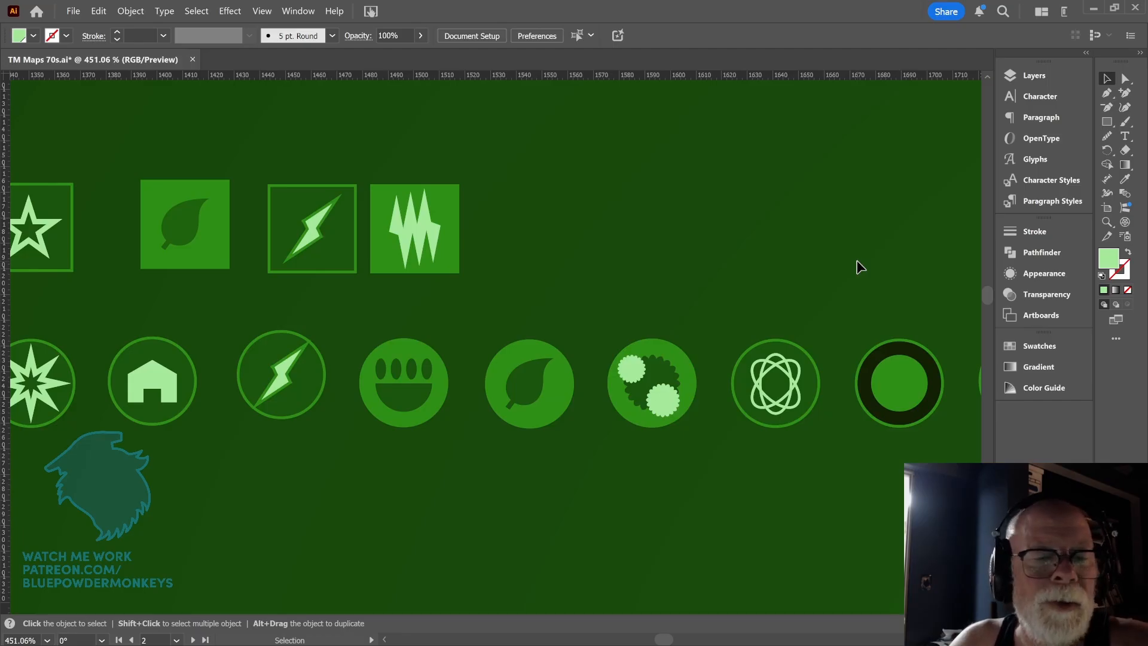
scroll(860, 267, "down", 5)
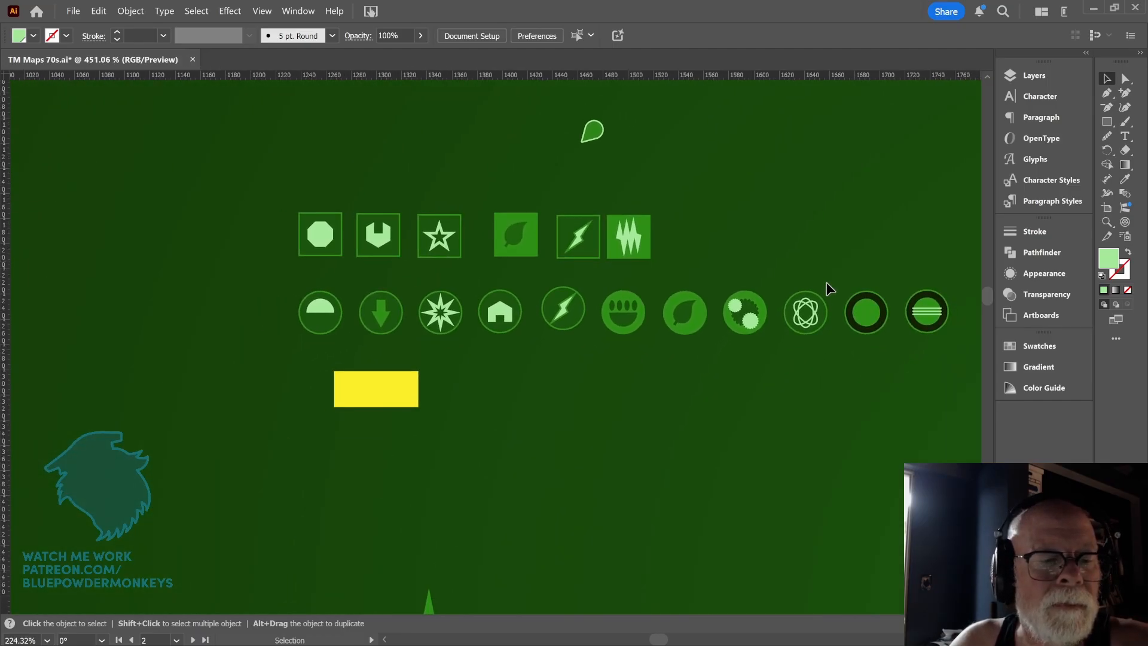
scroll(828, 288, "down", 3)
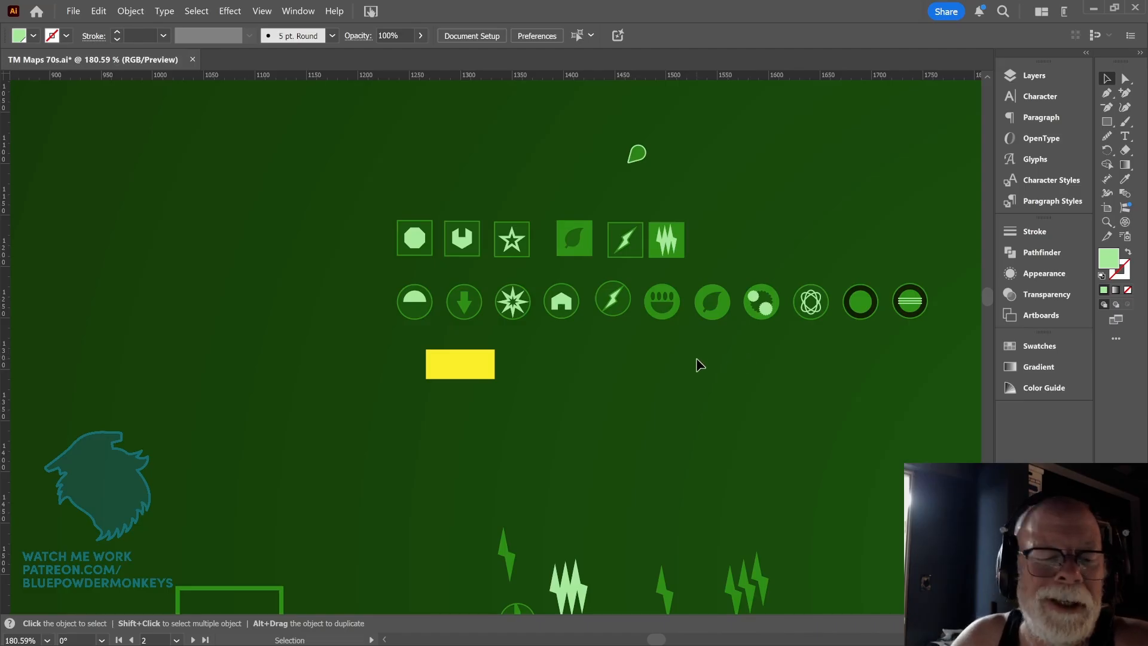
scroll(700, 365, "down", 8)
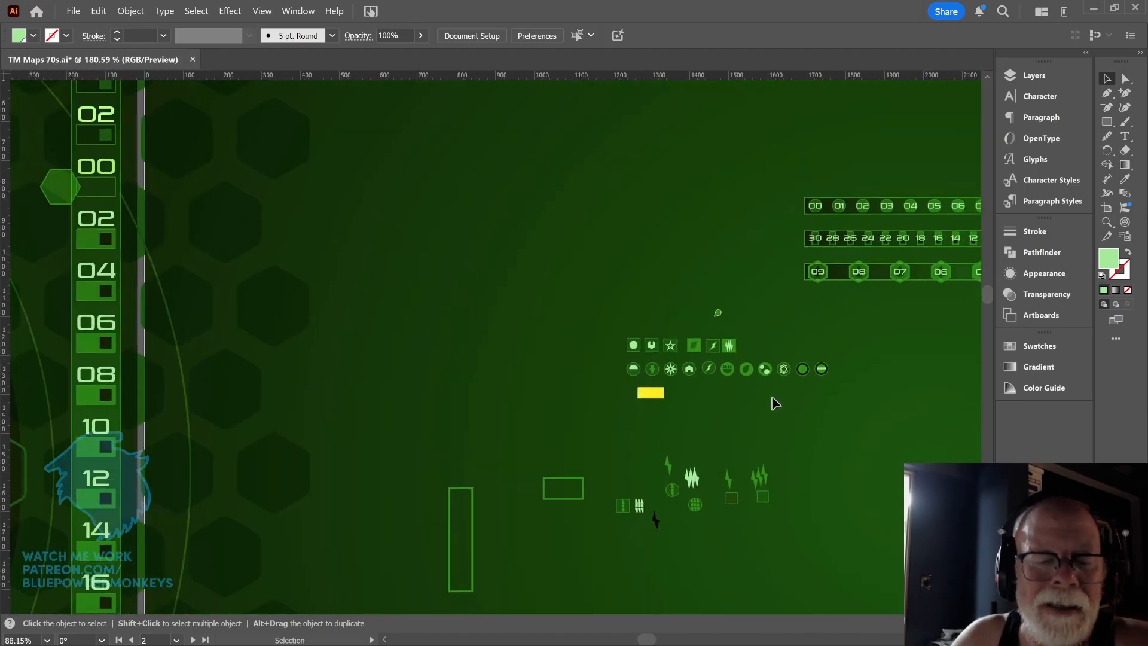
scroll(771, 401, "down", 4)
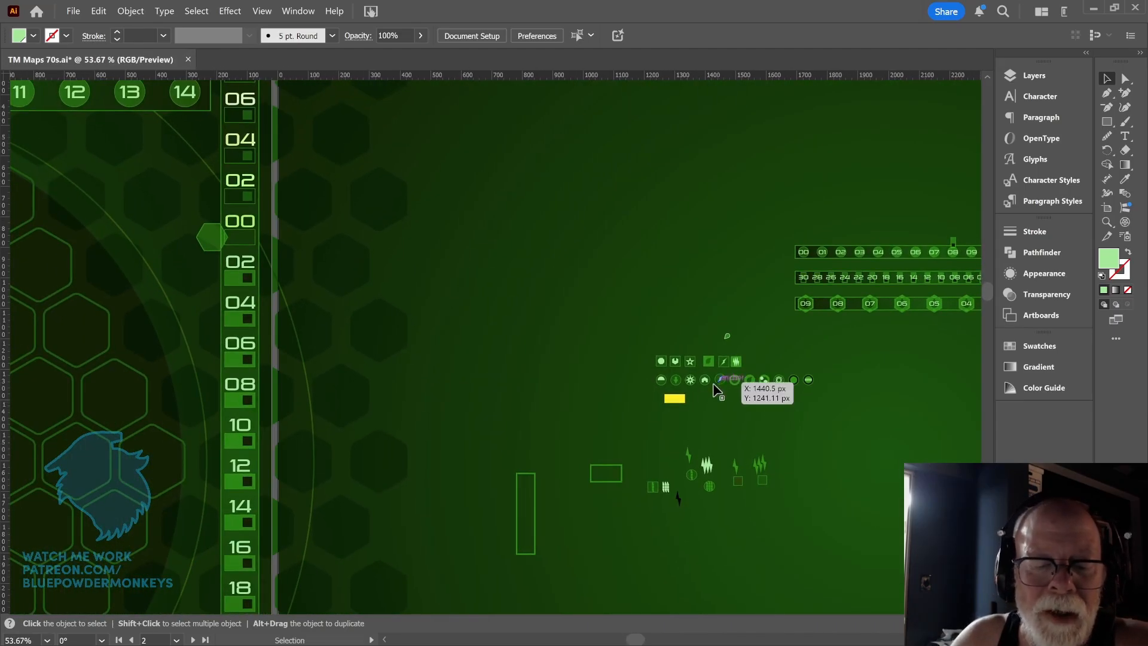
left_click_drag(592, 398, 730, 365)
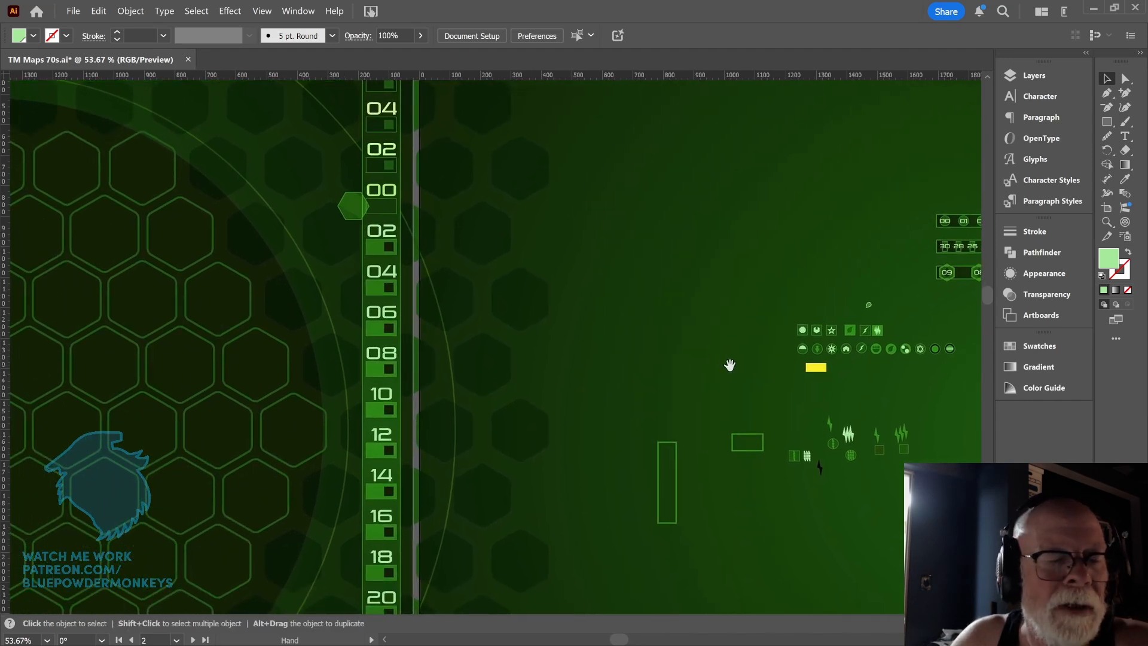
scroll(817, 352, "down", 6)
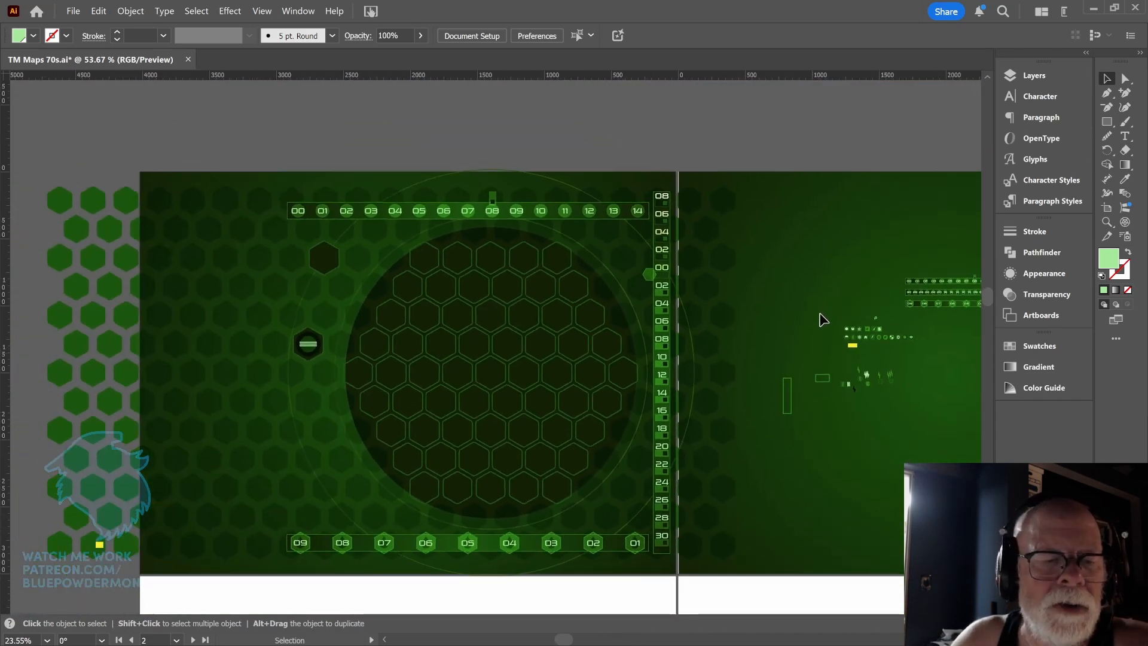
Step: Unlock the Hexes layer and move the small yellow rectangle off the green hexagons to the empty area below them
scroll(821, 319, "up", 1)
left_click_drag(721, 375, 836, 345)
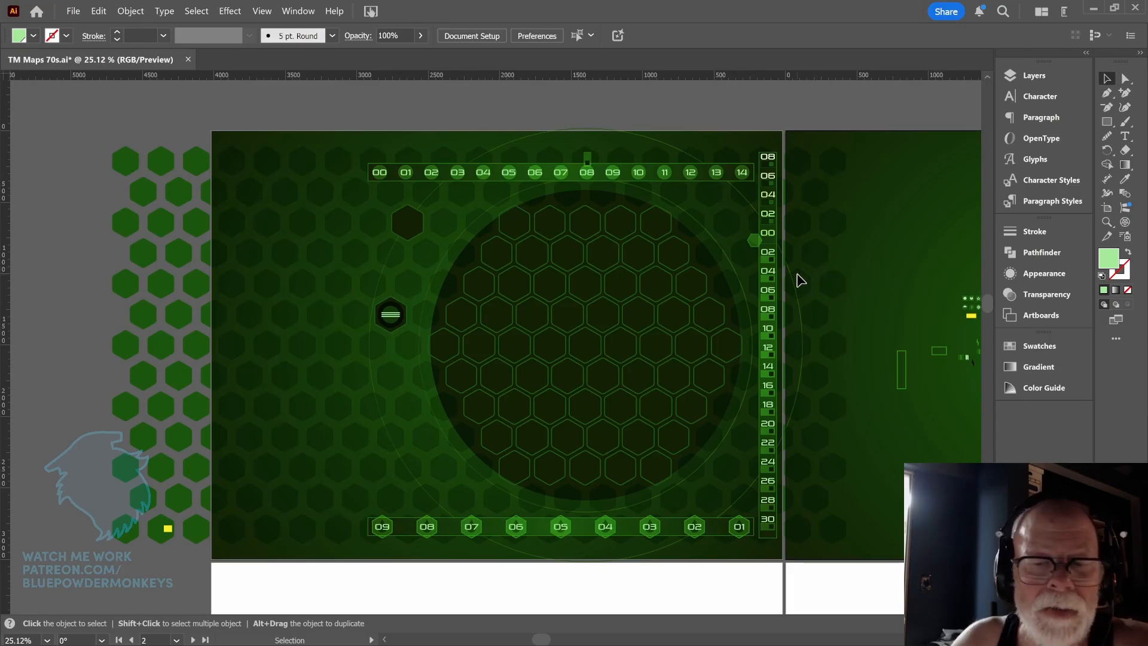
left_click_drag(812, 284, 833, 262)
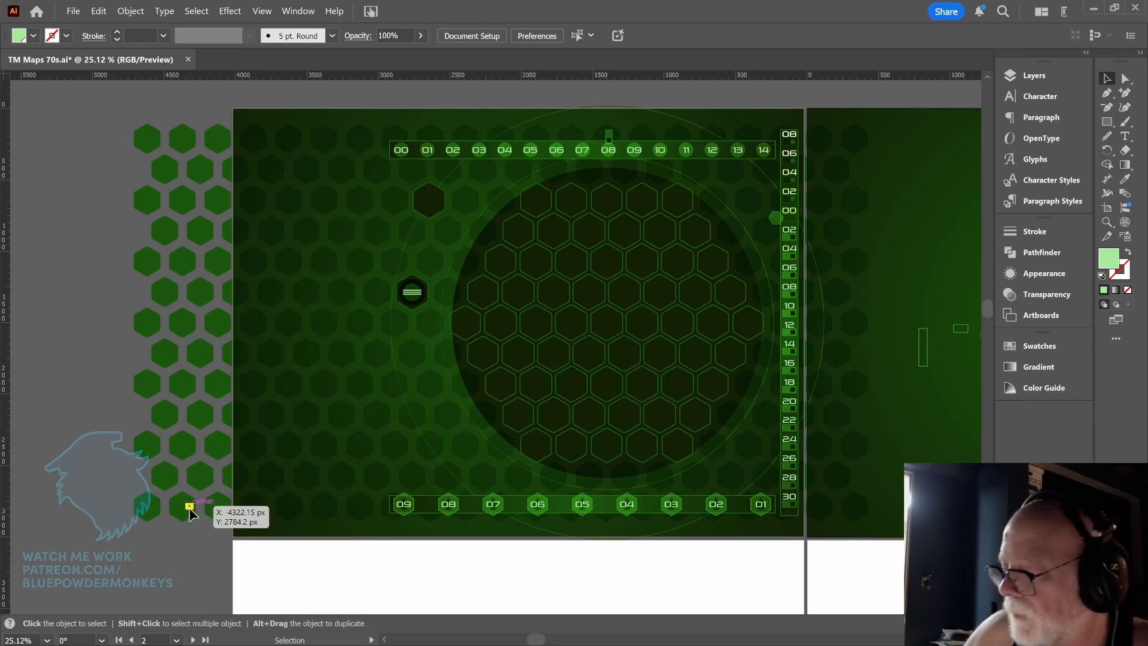
left_click(1032, 76)
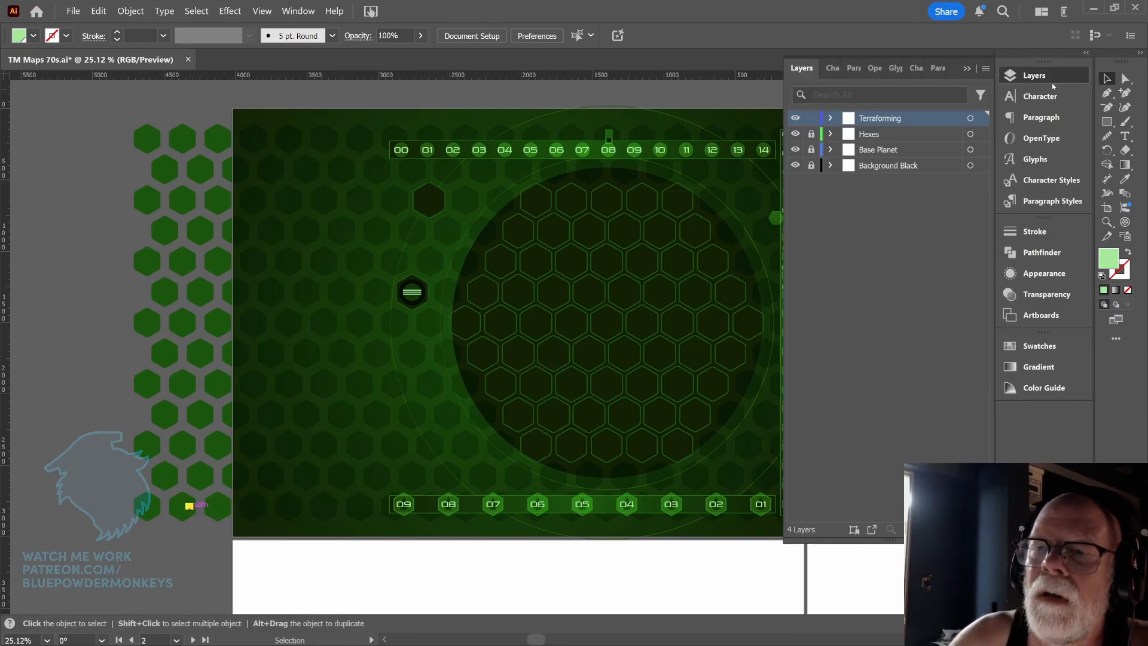
left_click(811, 134)
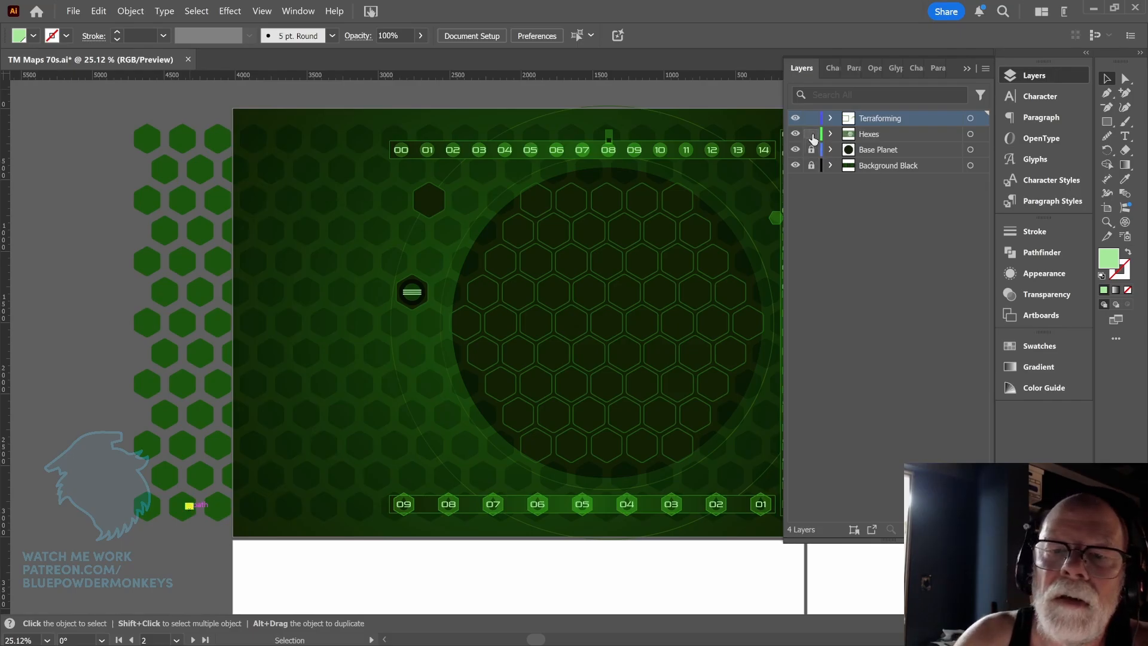
left_click_drag(674, 290, 639, 292)
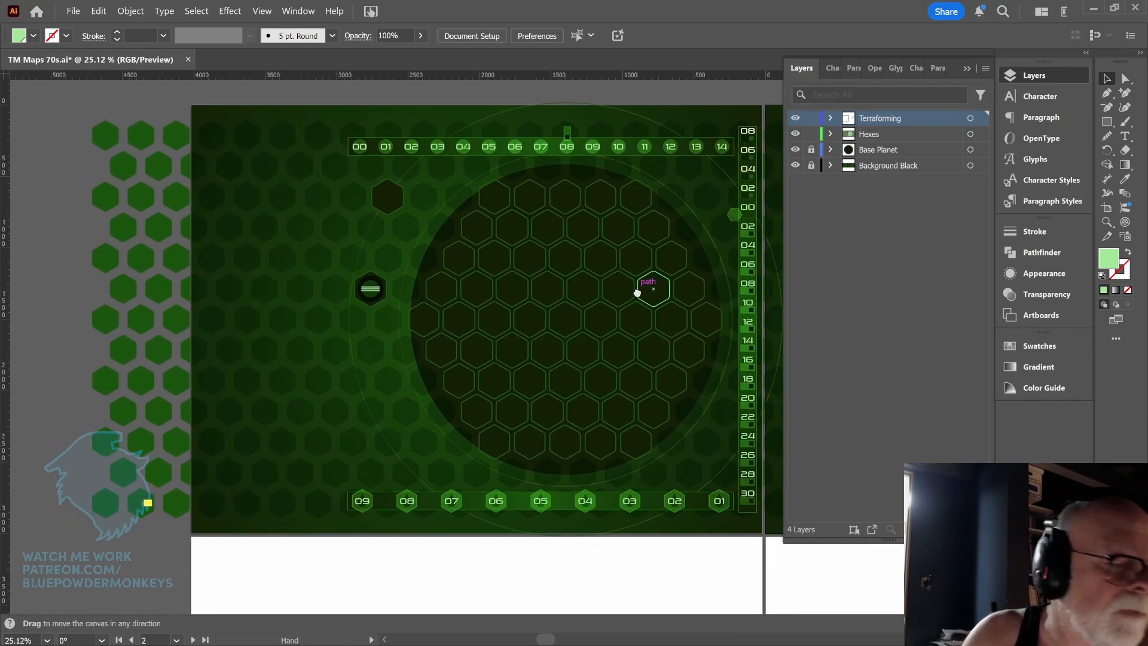
left_click_drag(149, 513, 128, 587)
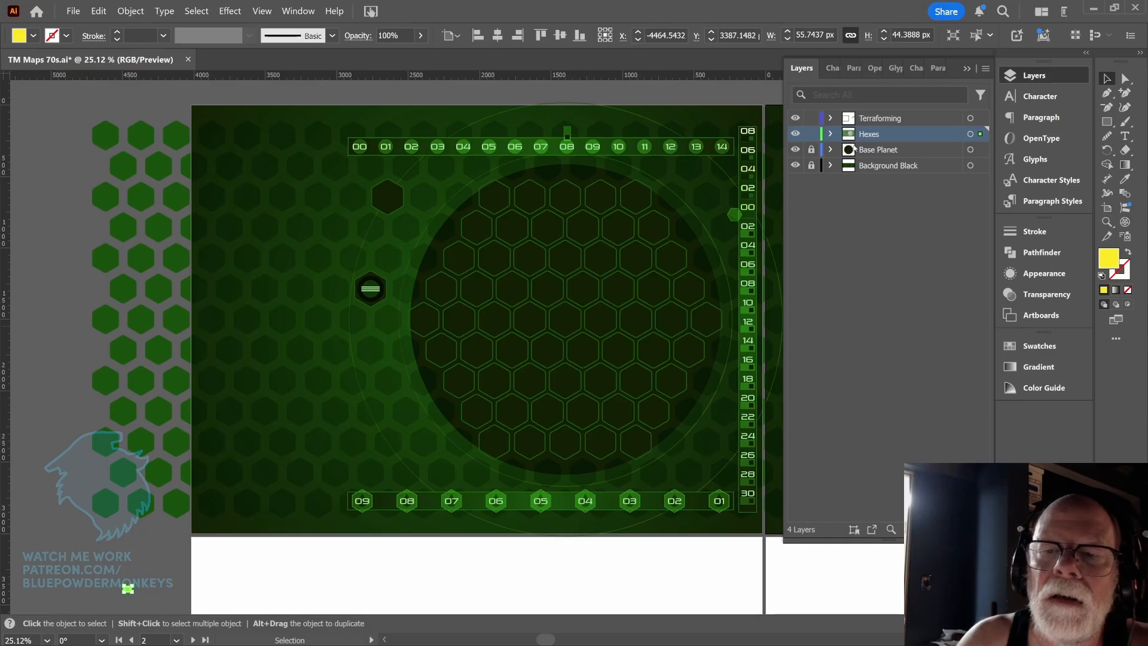
Step: Compare the artwork with the Hexes and Terraforming layers toggled, leaving Hexes visible and Terraforming hidden
left_click(796, 134)
left_click(795, 134)
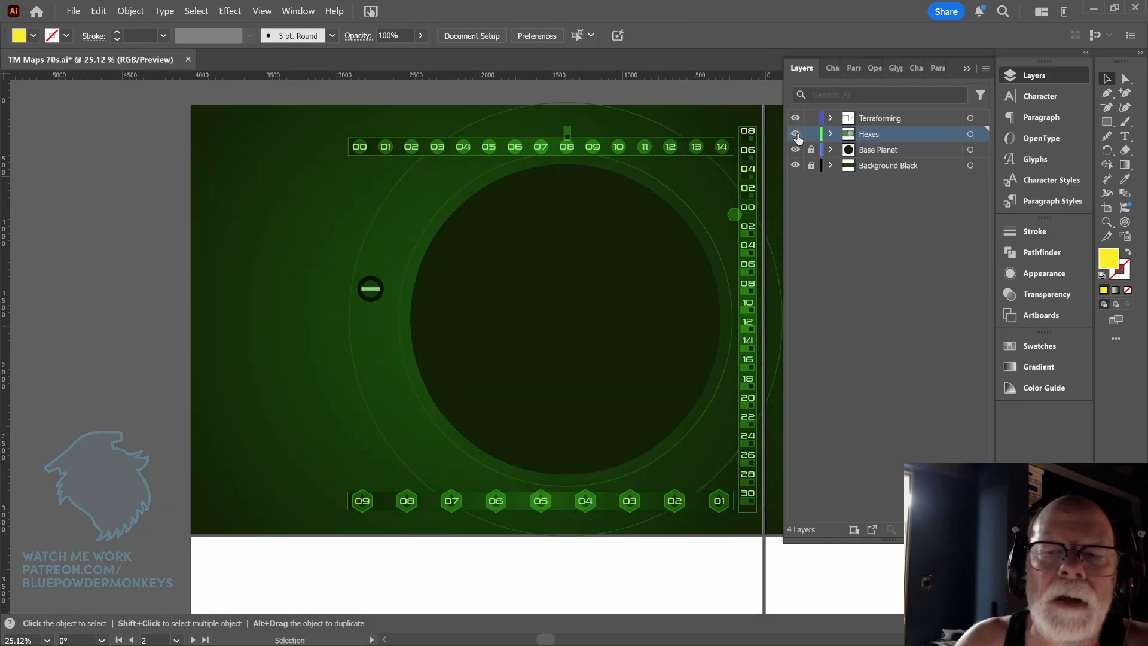
left_click(795, 118)
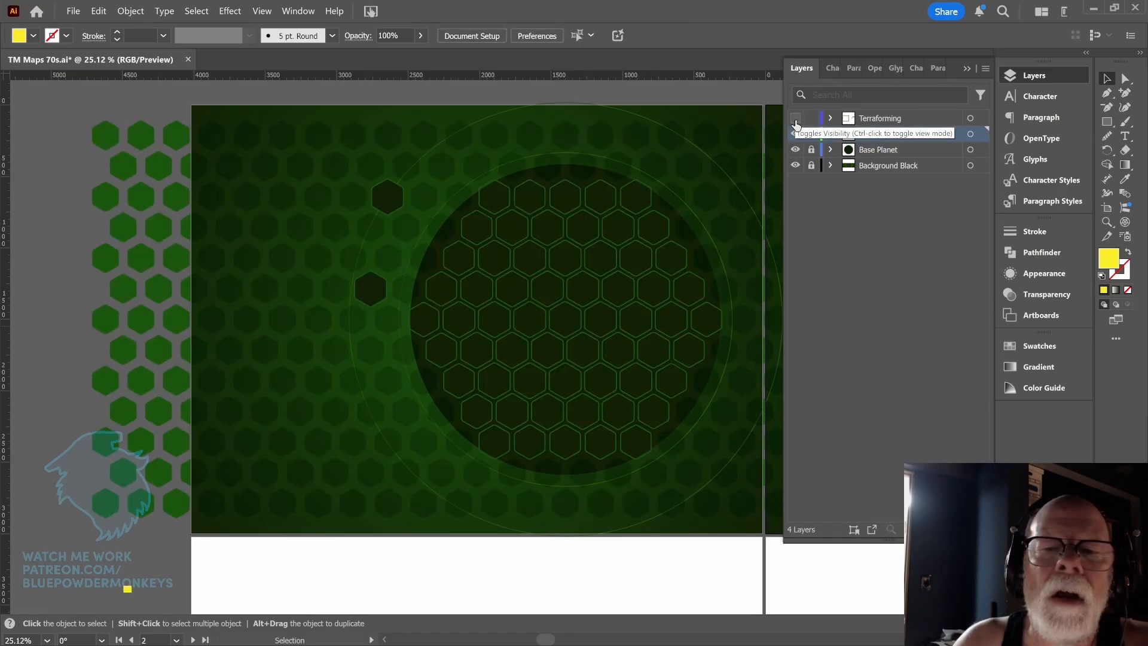
left_click(795, 119)
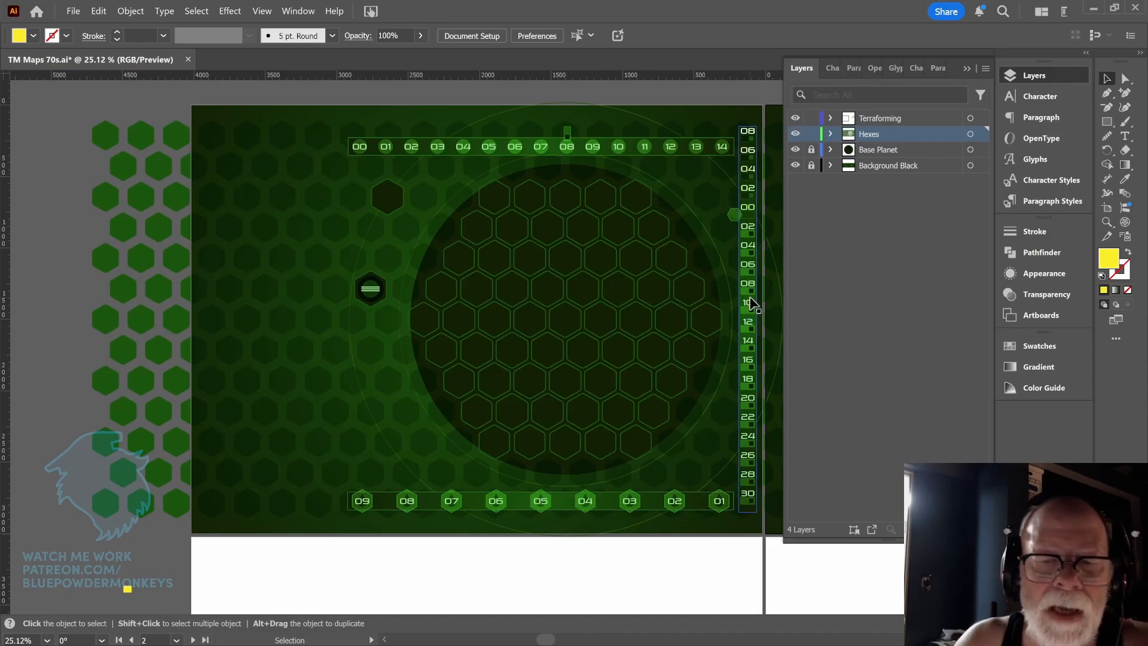
left_click(794, 119)
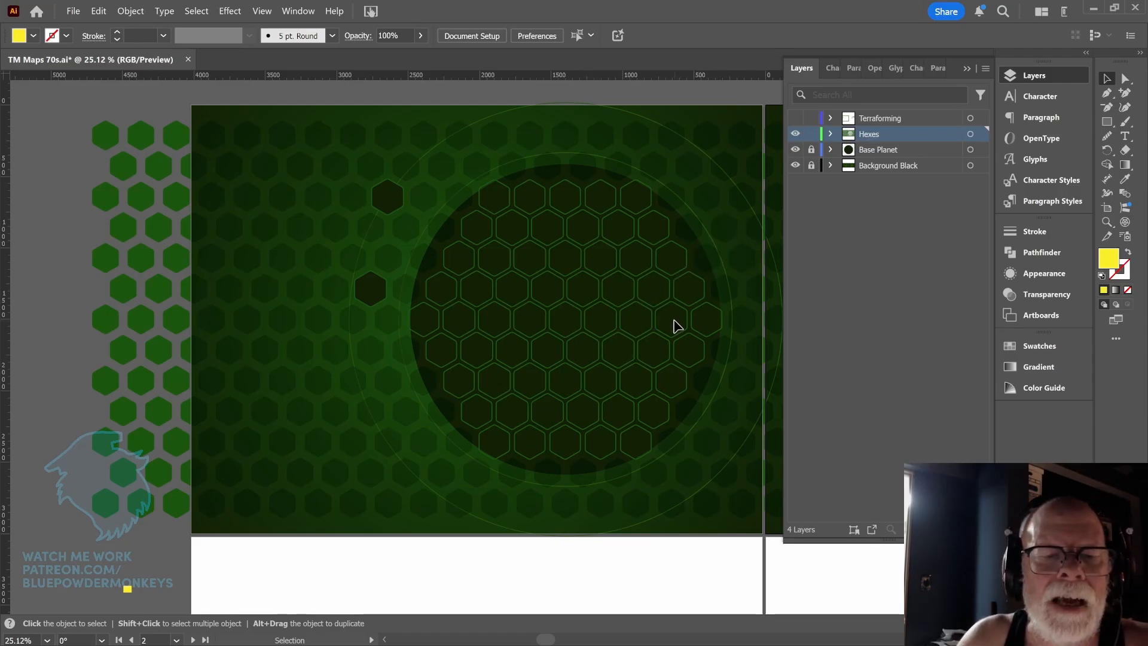
Step: Place a single green hexagon outline of about 223 × 250 px on the empty canvas beside the solid hexagon grid
left_click(682, 274)
double_click(682, 273)
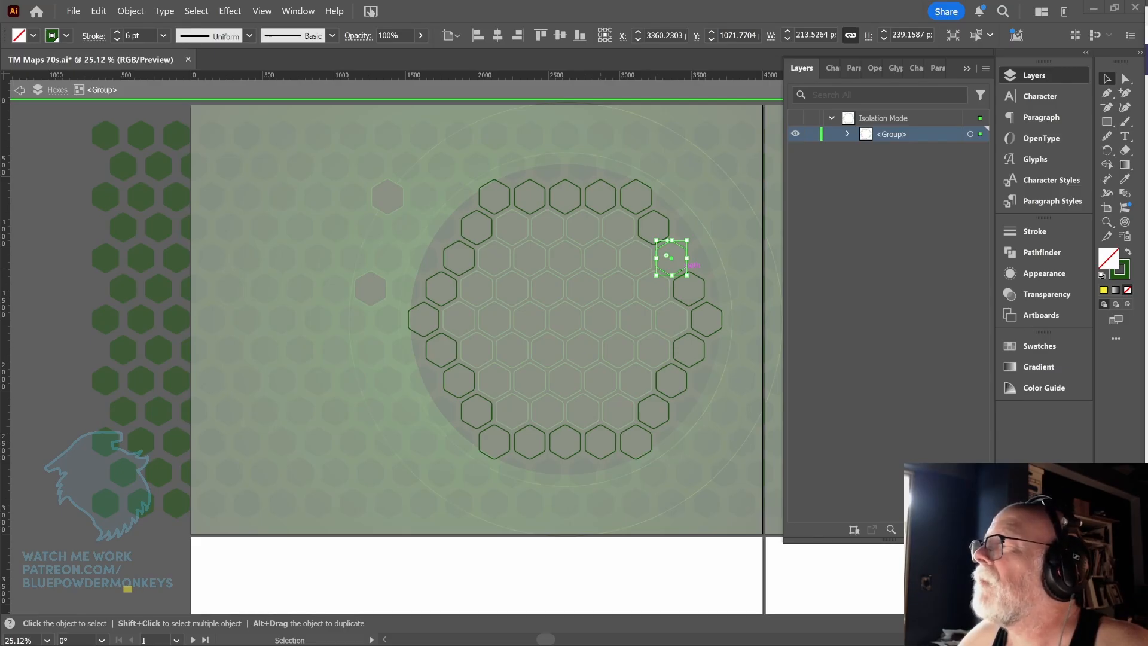
key("Escape")
key("space")
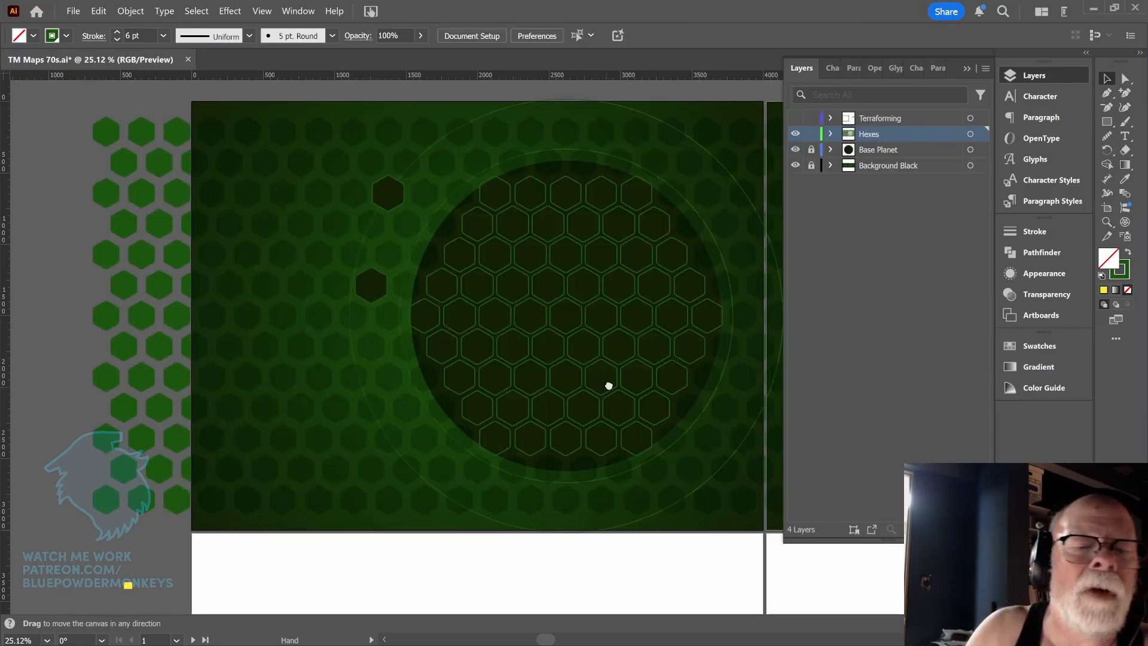
left_click_drag(609, 386, 674, 287)
double_click(672, 296)
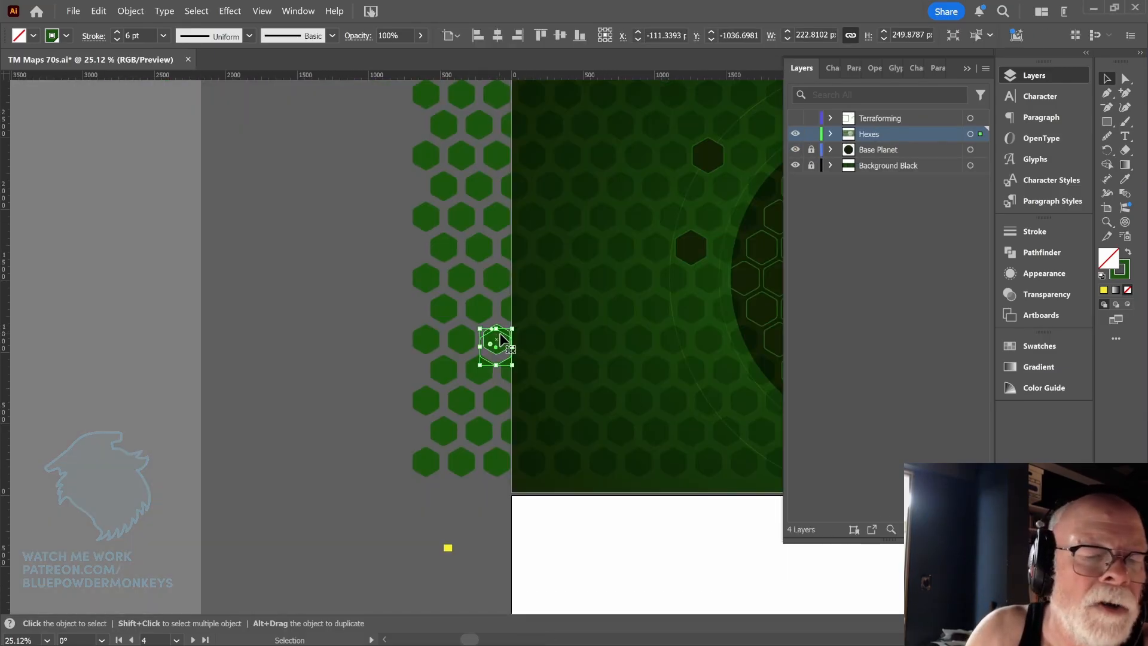
left_click_drag(501, 345, 347, 351)
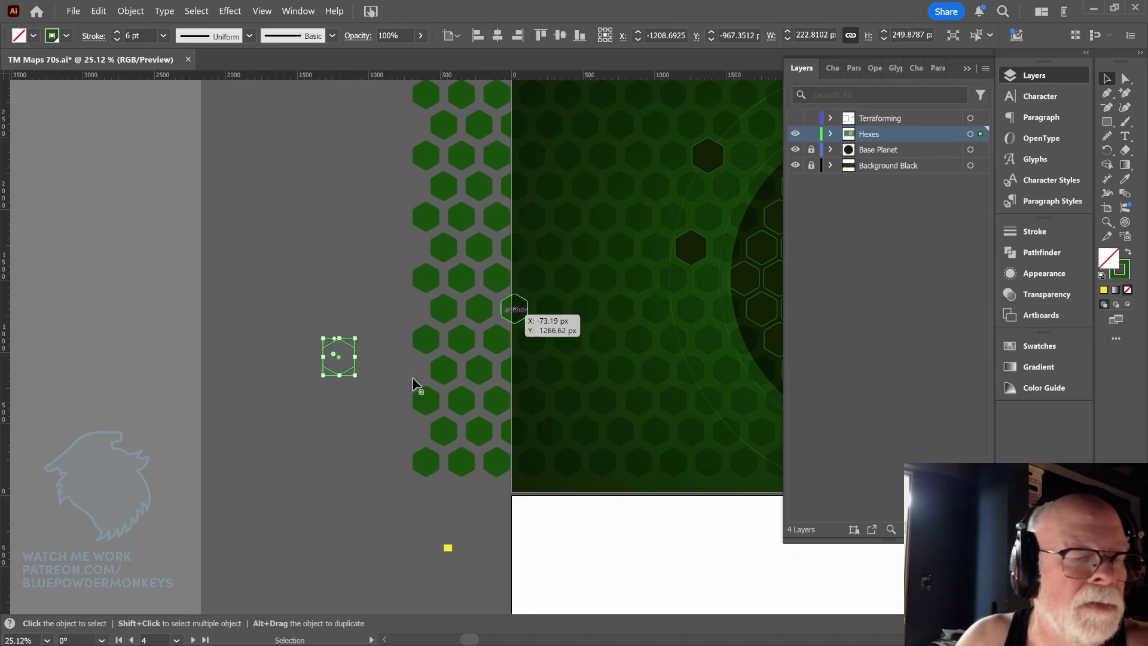
left_click(354, 439)
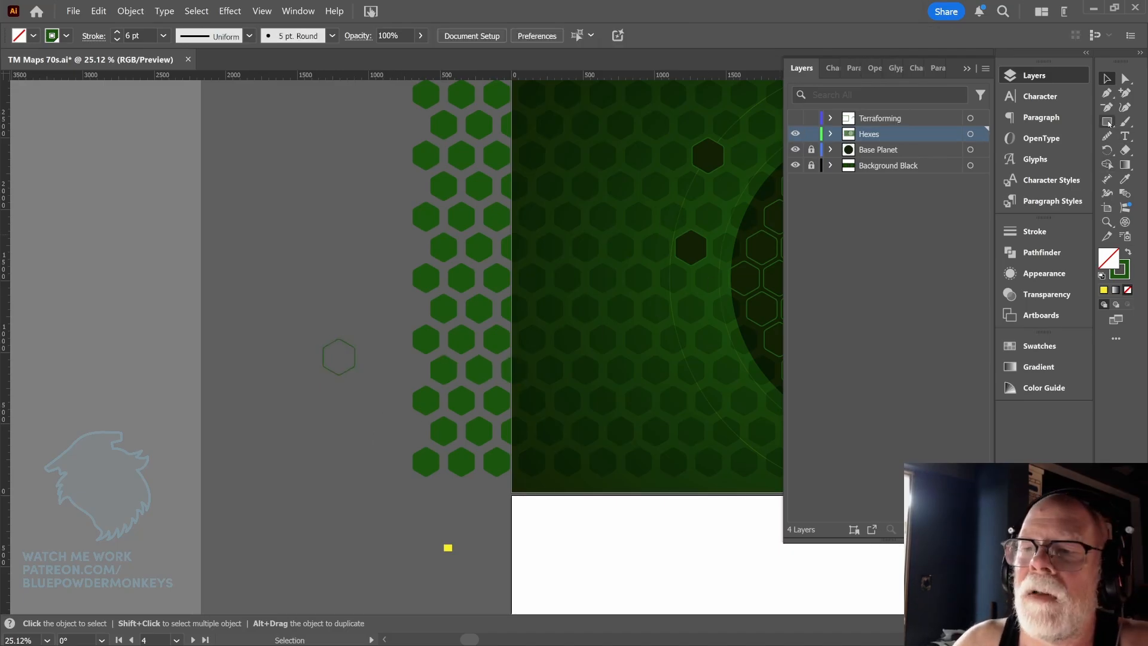
Step: Draw a diagonal line about 199 × 142 px between the upper-right and lower-left corners of the isolated hexagon outline
left_click_drag(1108, 122, 1040, 195)
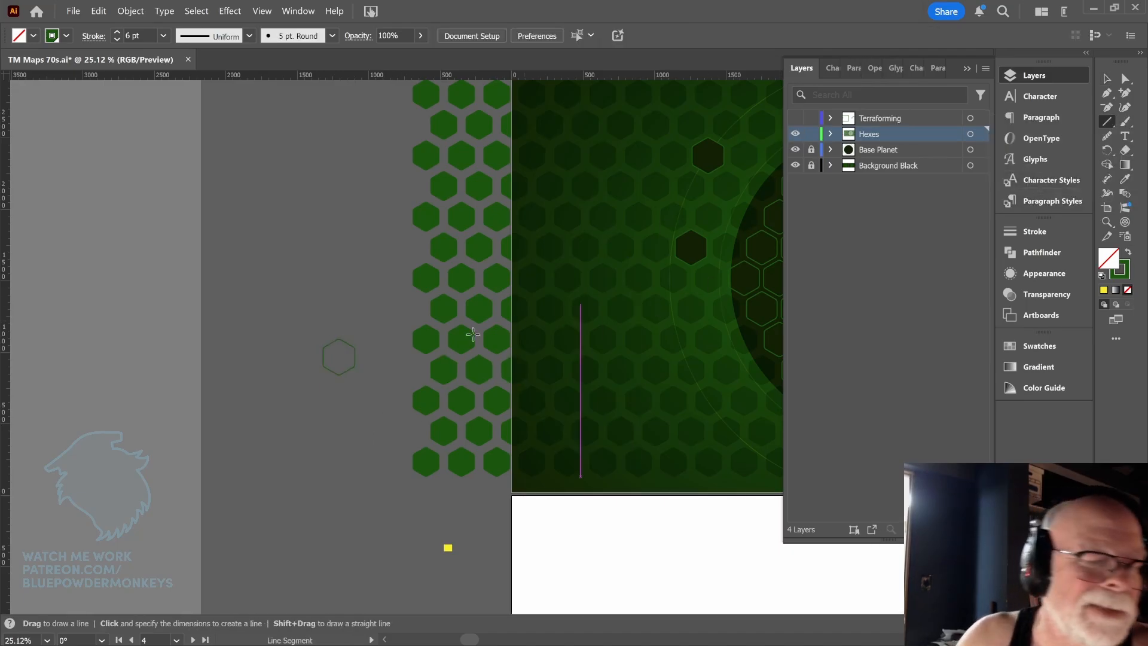
left_click_drag(353, 347, 325, 366)
key("v")
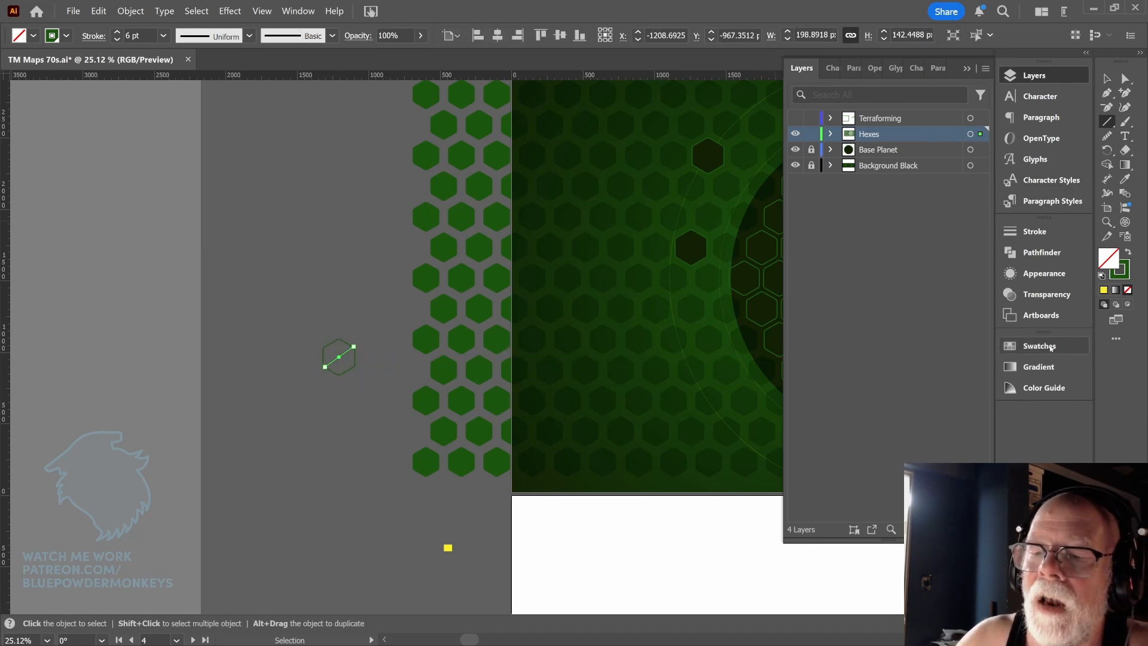
left_click(1052, 238)
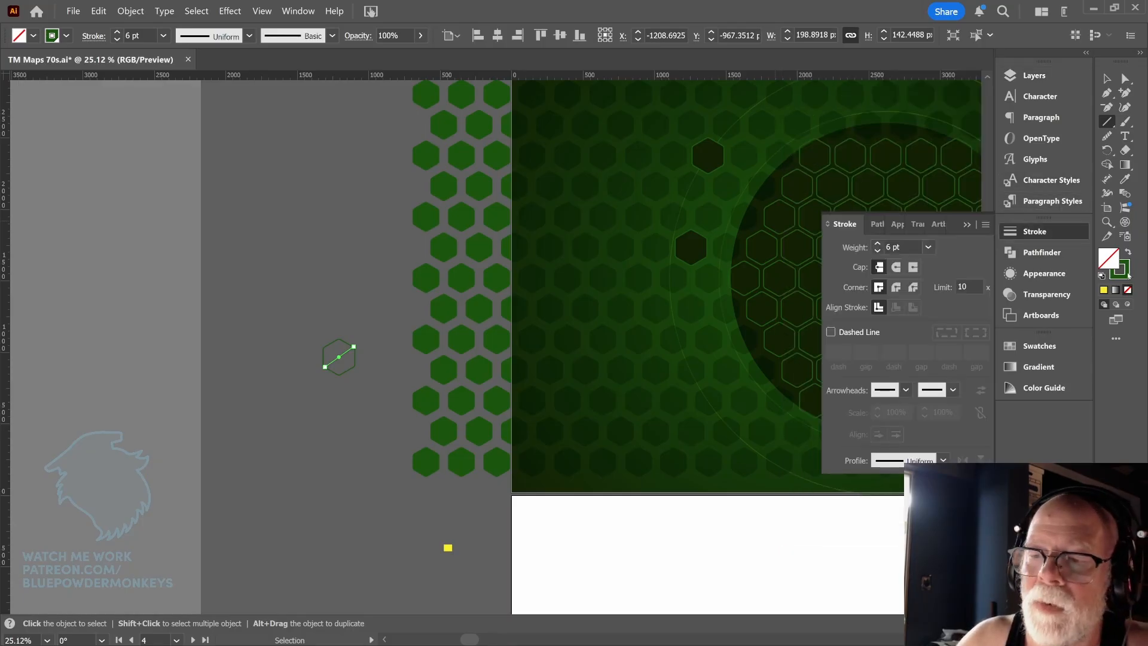
left_click(1122, 272)
left_click(1107, 78)
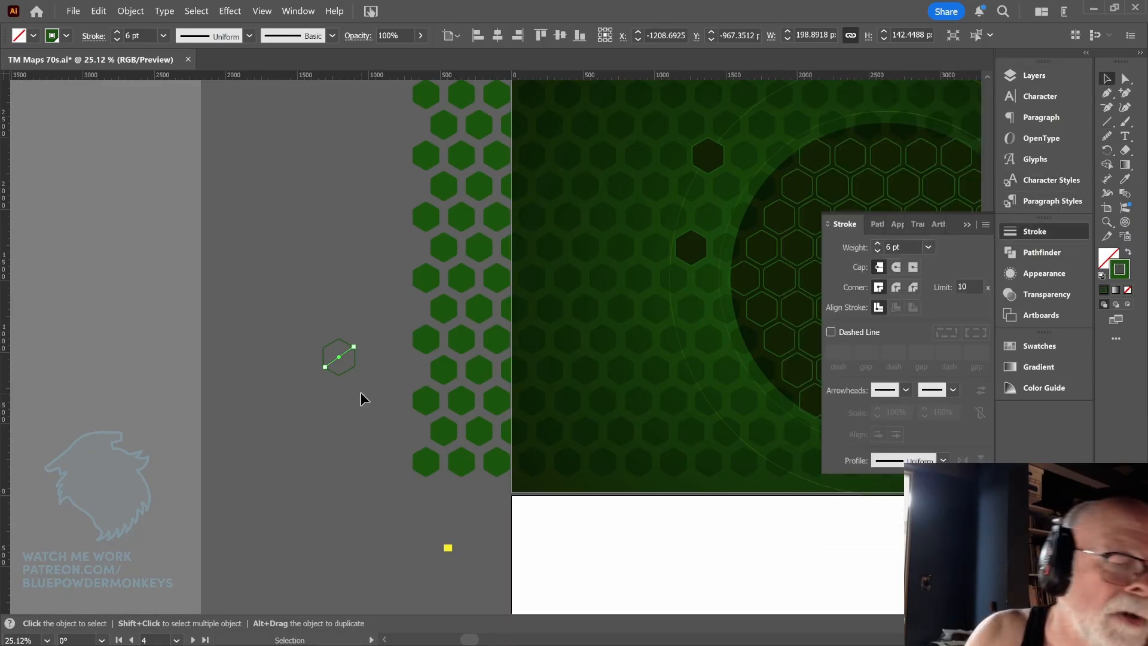
Step: Move the diagonal line out of the hexagon outline to the empty canvas at its lower left
key("Delete")
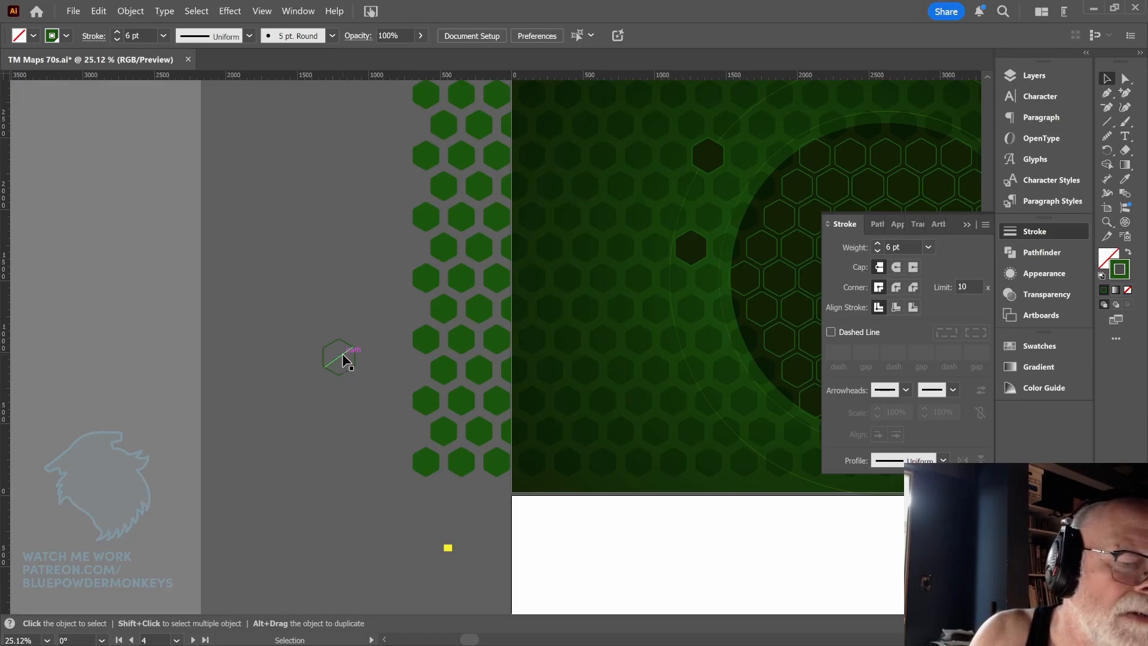
left_click(342, 354)
left_click_drag(386, 403, 463, 400)
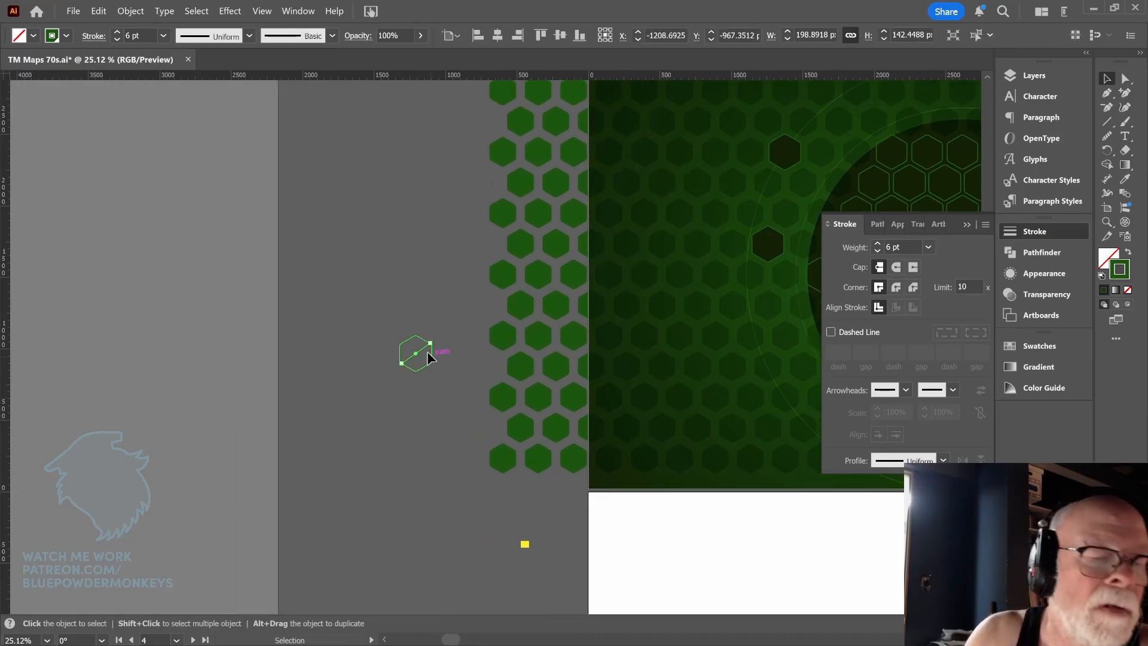
left_click_drag(421, 348, 359, 389)
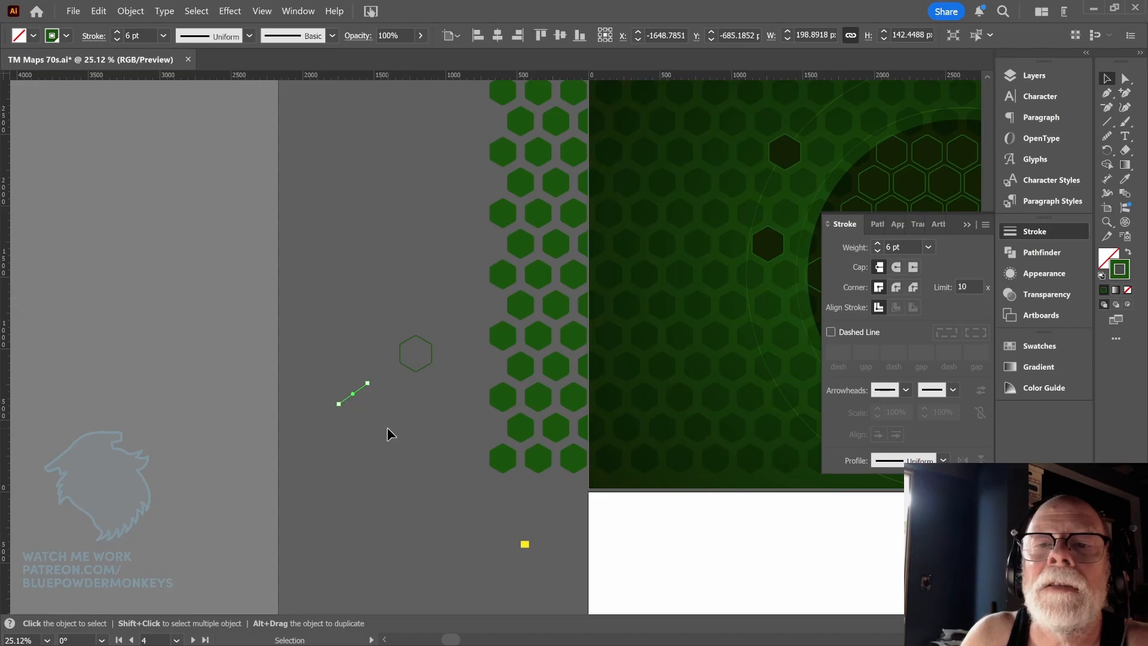
Step: Draw a horizontal line about 239 px long above the hexagon outline and set its width to 40 mm
key("backslash")
left_click_drag(375, 305, 408, 305)
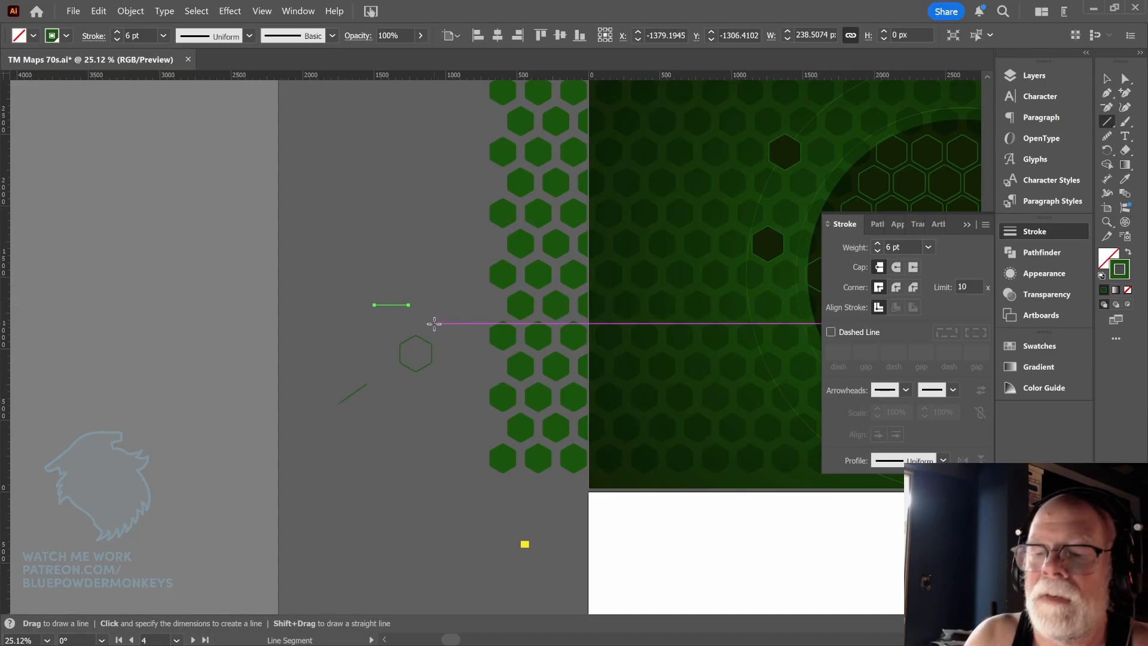
key("v")
left_click(813, 35)
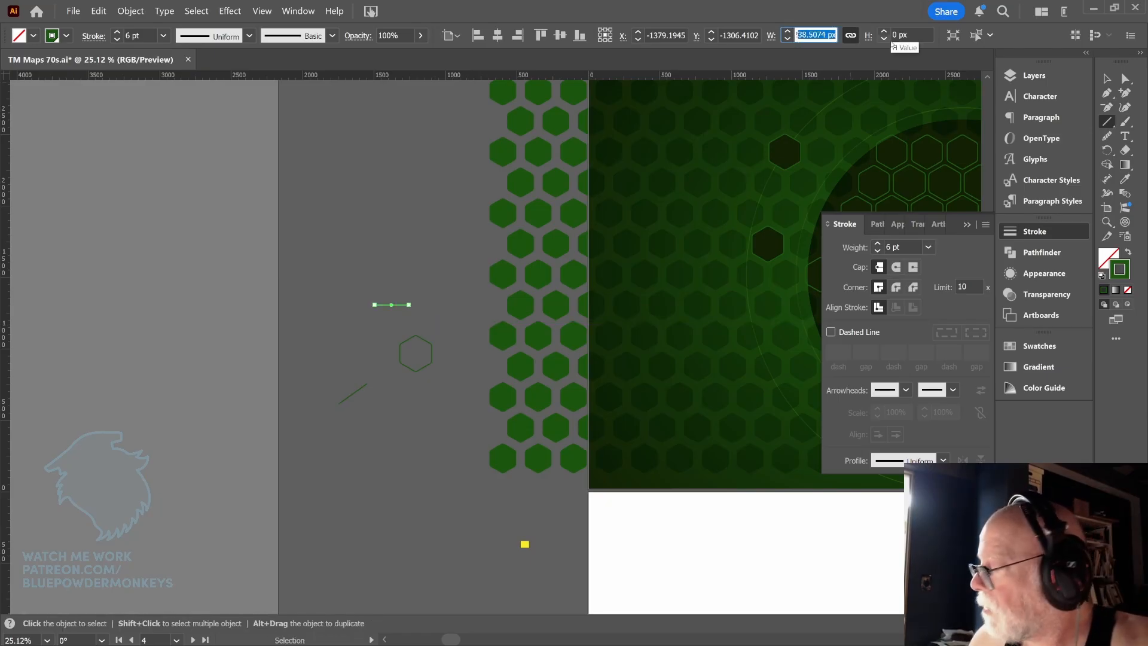
key("BackSpace")
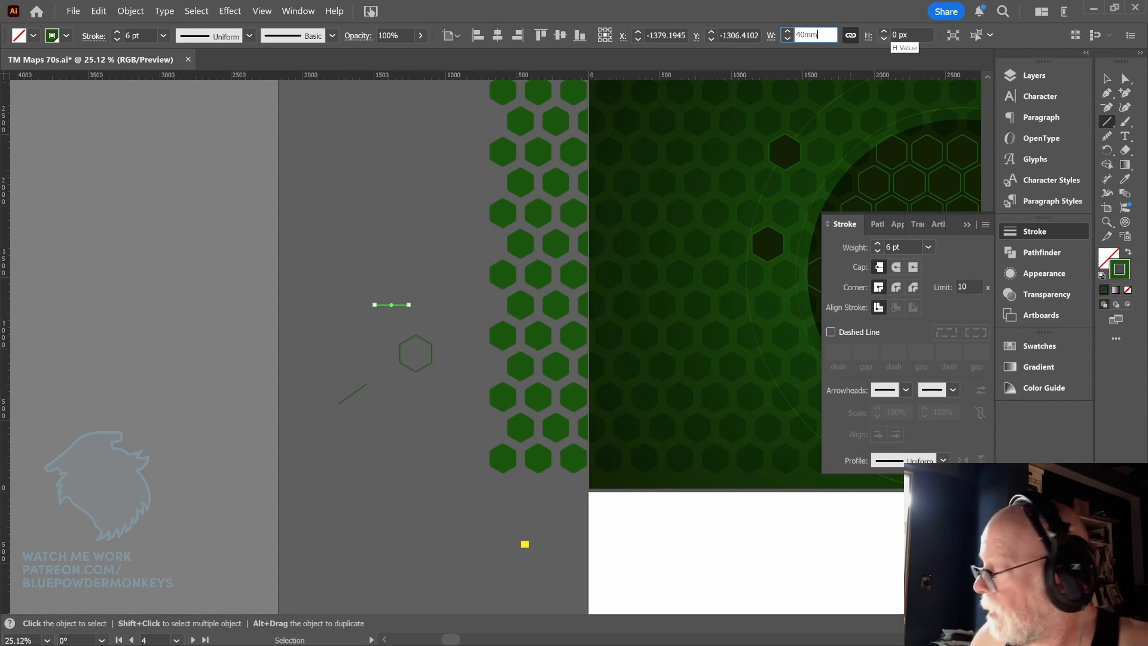
key("Return")
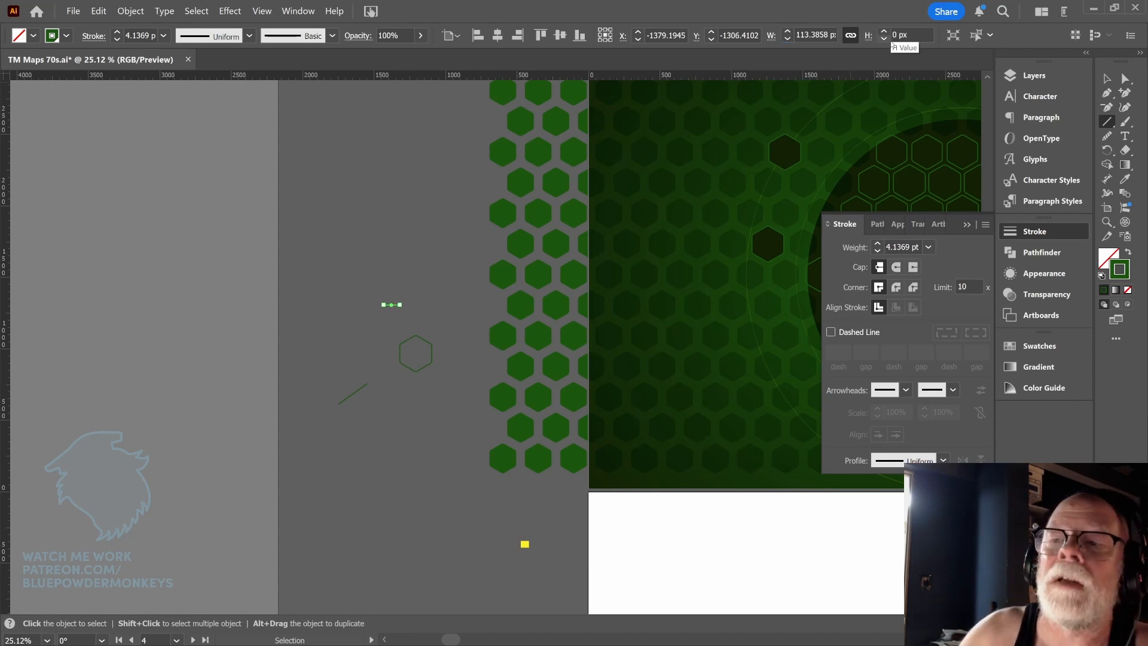
left_click(1107, 79)
left_click(438, 308)
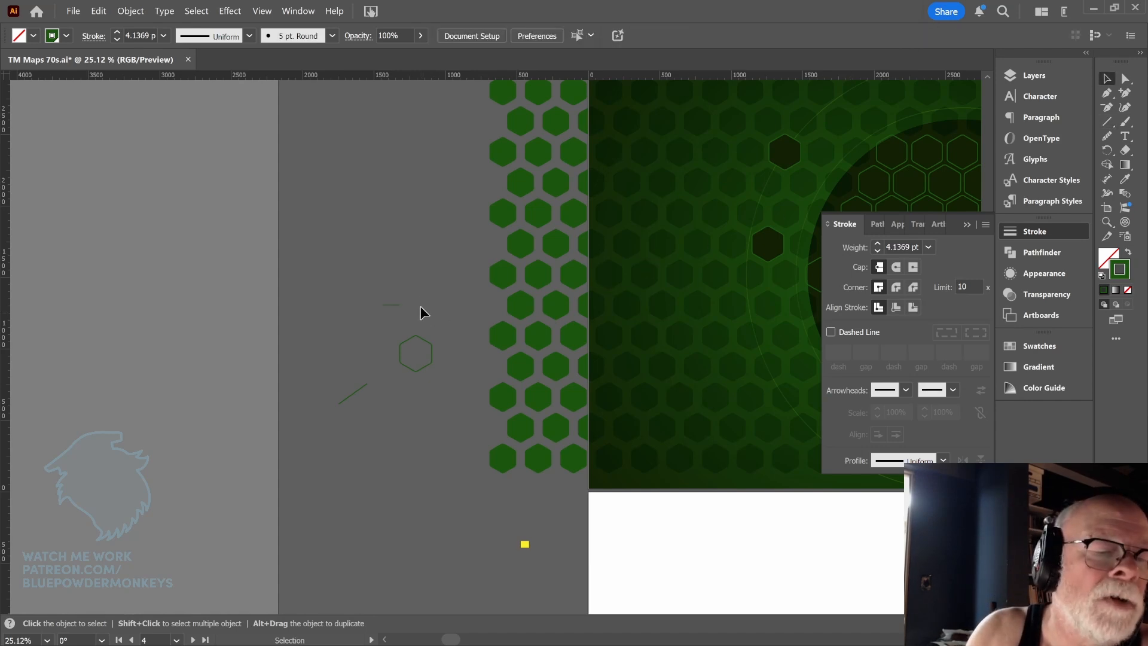
Step: Try rotating the 40 mm horizontal line 45° about its centre and undo the rotation
scroll(421, 302, "up", 5)
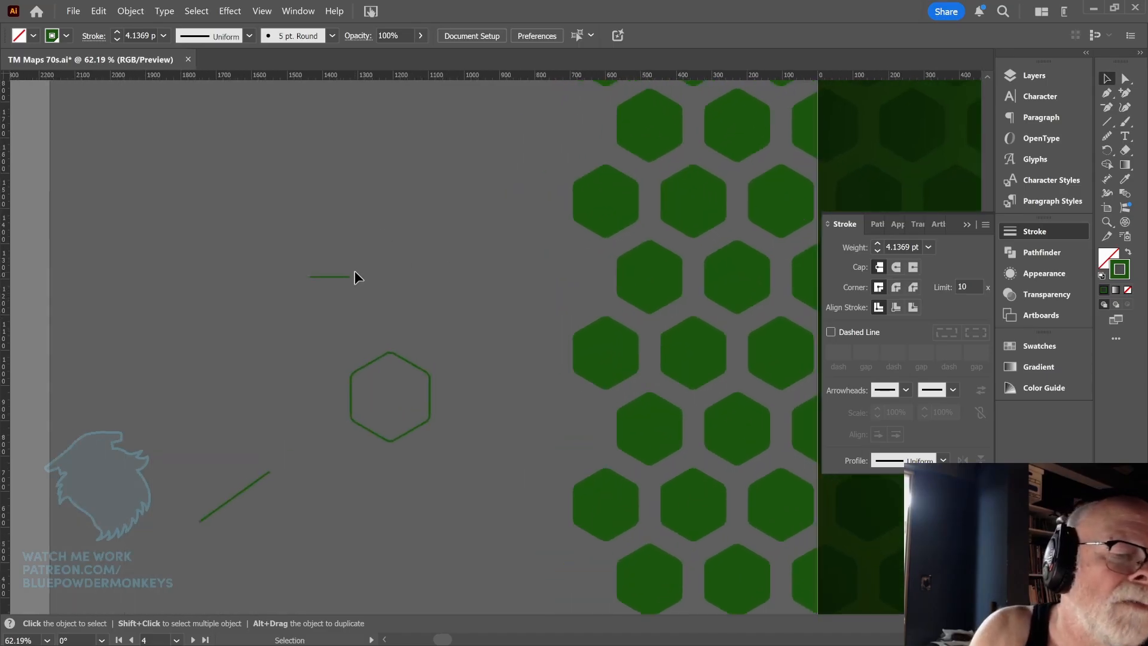
left_click(347, 277)
left_click_drag(358, 278, 353, 265)
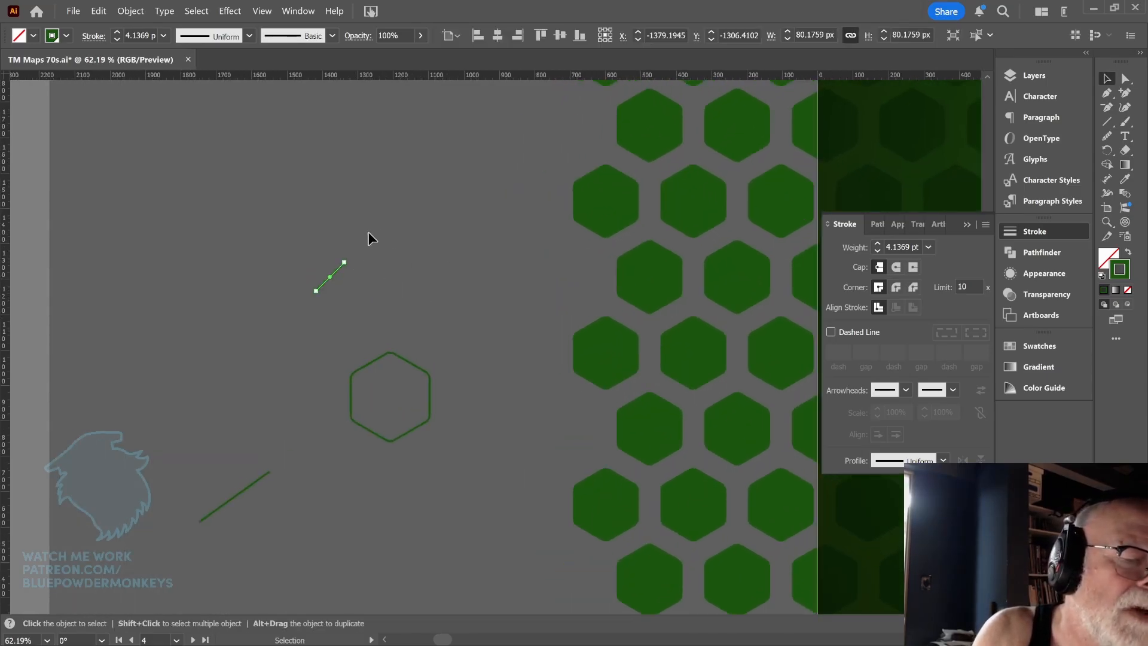
key("ctrl+z")
Step: Move the 40 mm horizontal line into the hexagon outline so its right end meets the upper-right corner
left_click_drag(341, 275, 421, 375)
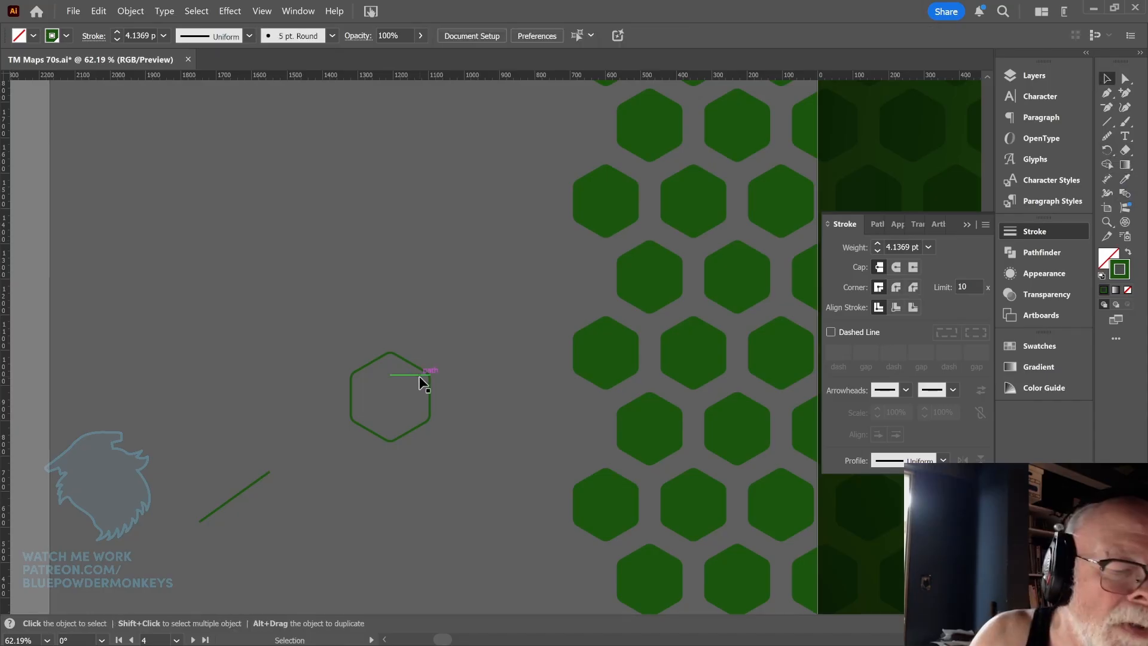
mouse_move(421, 376)
left_mouse_down()
mouse_move(392, 392)
mouse_move(427, 374)
left_mouse_up()
scroll(487, 362, "up", 1)
scroll(496, 301, "up", 4)
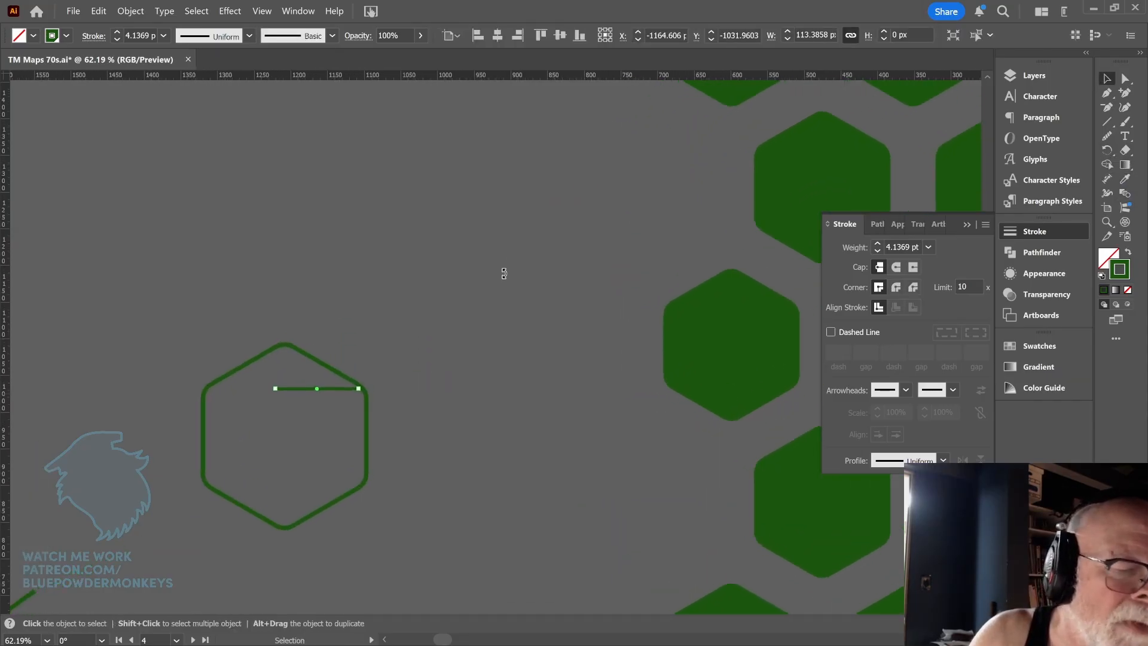
left_click_drag(428, 365, 598, 335)
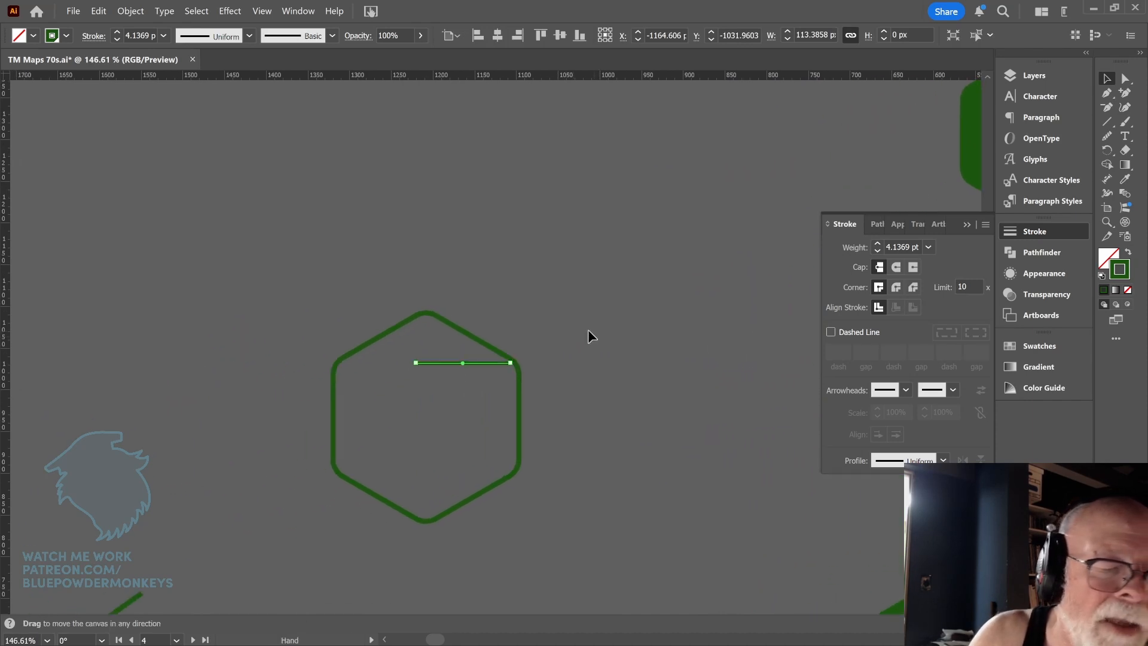
mouse_move(494, 361)
left_mouse_down()
mouse_move(472, 389)
mouse_move(490, 390)
mouse_move(515, 365)
left_mouse_up()
left_click(495, 373)
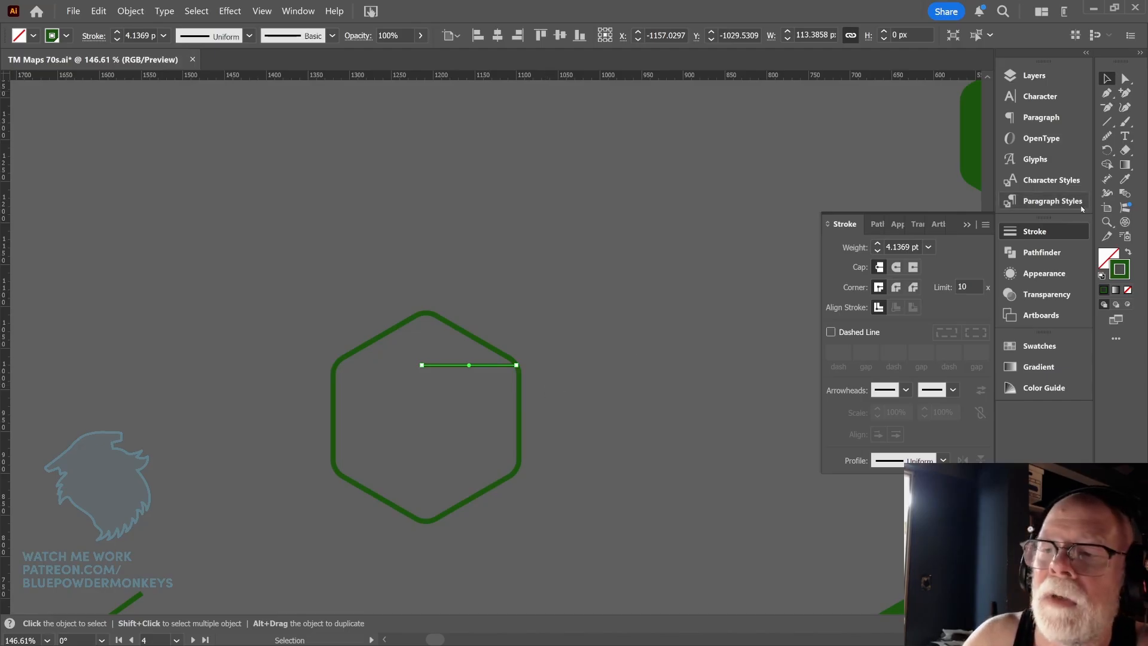
Step: Try the Rotate tool on the 40 mm line and shift the line clear of the corner into the hexagon's upper half
left_click(1108, 152)
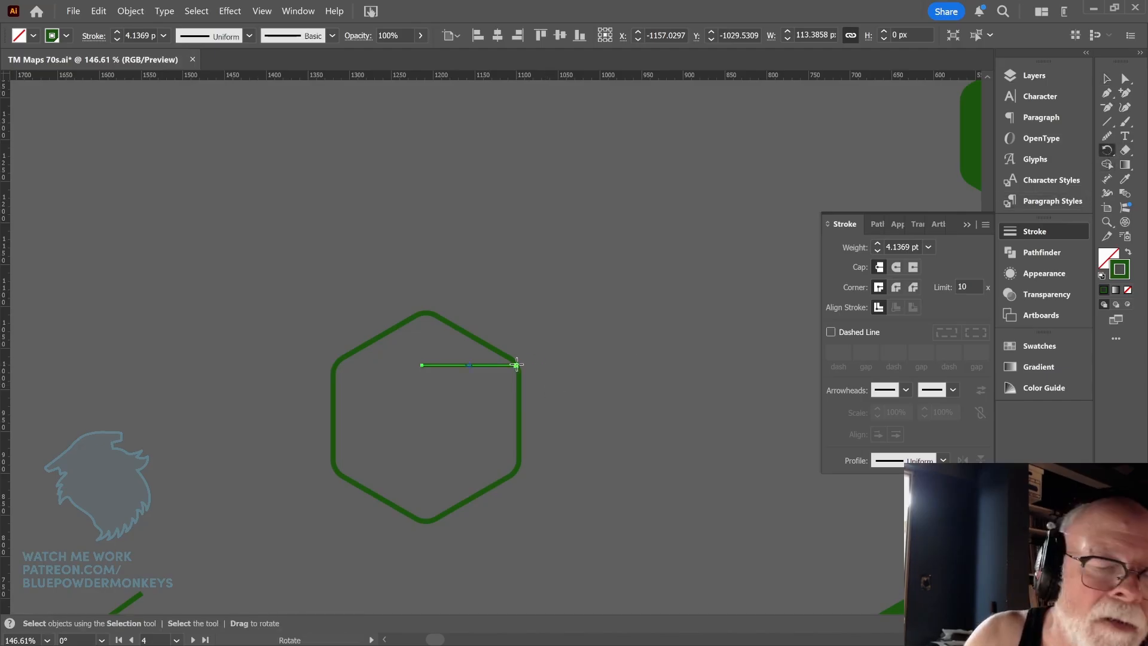
mouse_move(421, 365)
left_mouse_down()
mouse_move(421, 389)
mouse_move(446, 379)
mouse_move(426, 390)
mouse_move(430, 418)
mouse_move(437, 364)
left_mouse_up()
left_click_drag(549, 315, 648, 231)
left_click(1106, 78)
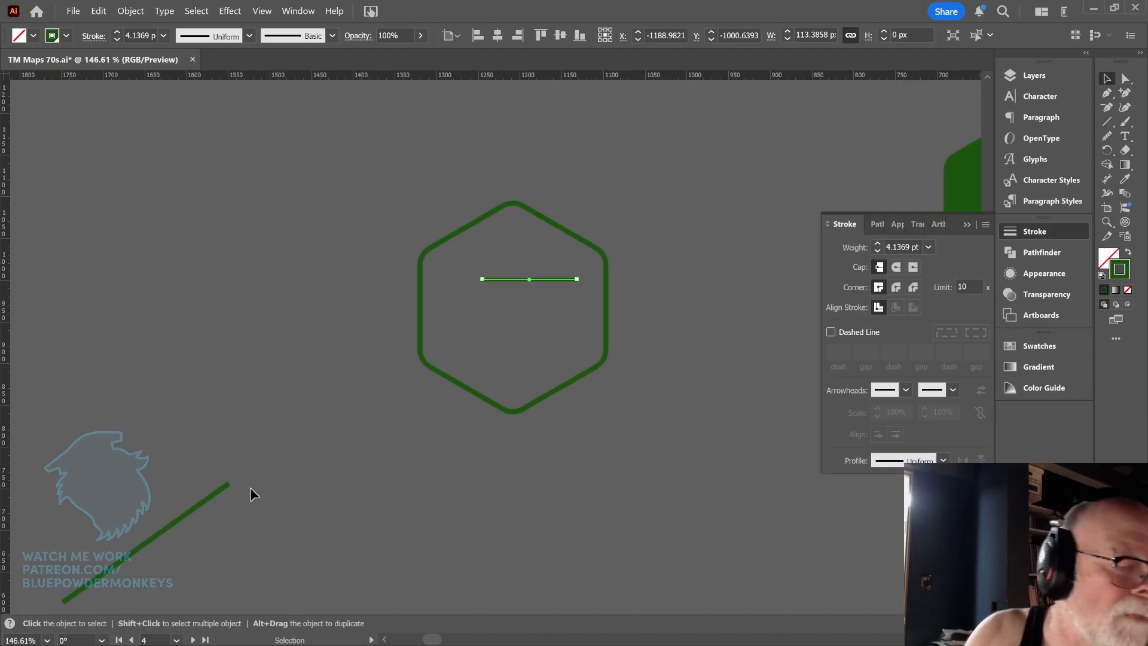
Step: Move the 6 pt diagonal line onto the hexagon's upper-right corner and shift its other endpoint to the opposite lower-left corner
left_click_drag(223, 488, 595, 258)
key("a")
left_click(451, 415)
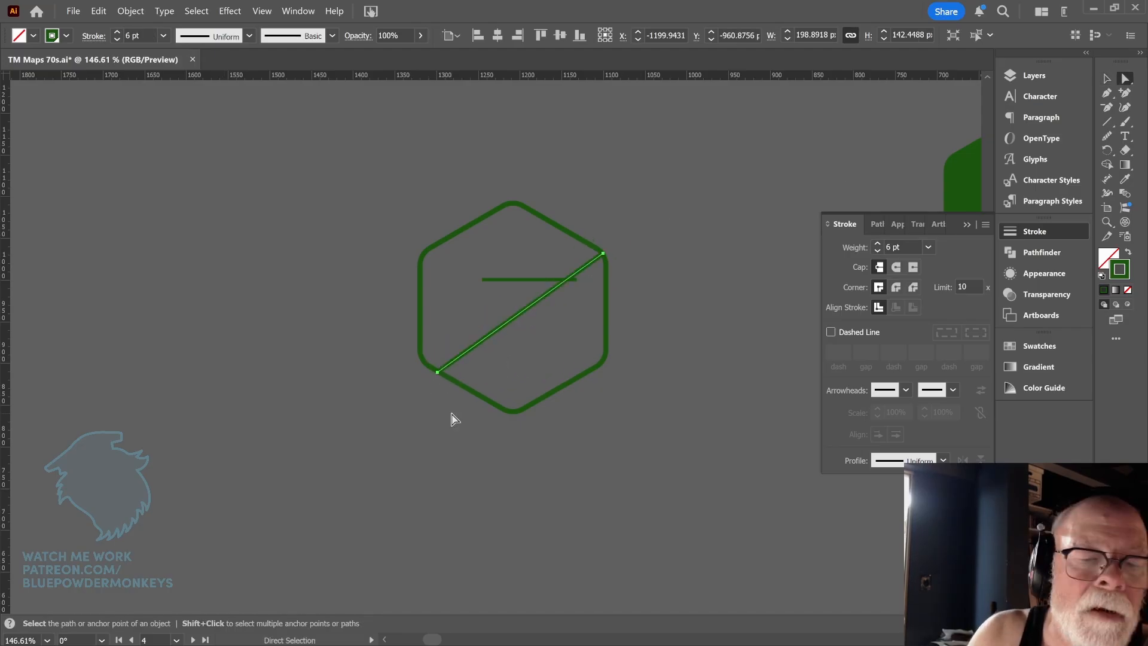
left_click(601, 256)
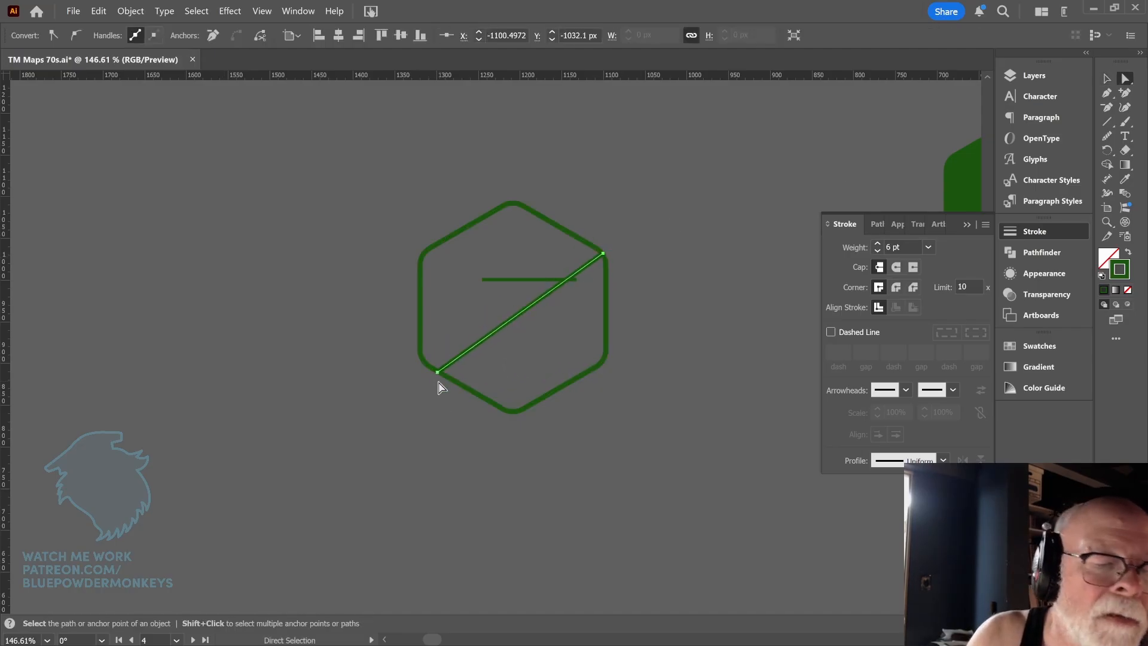
left_click_drag(438, 372, 419, 363)
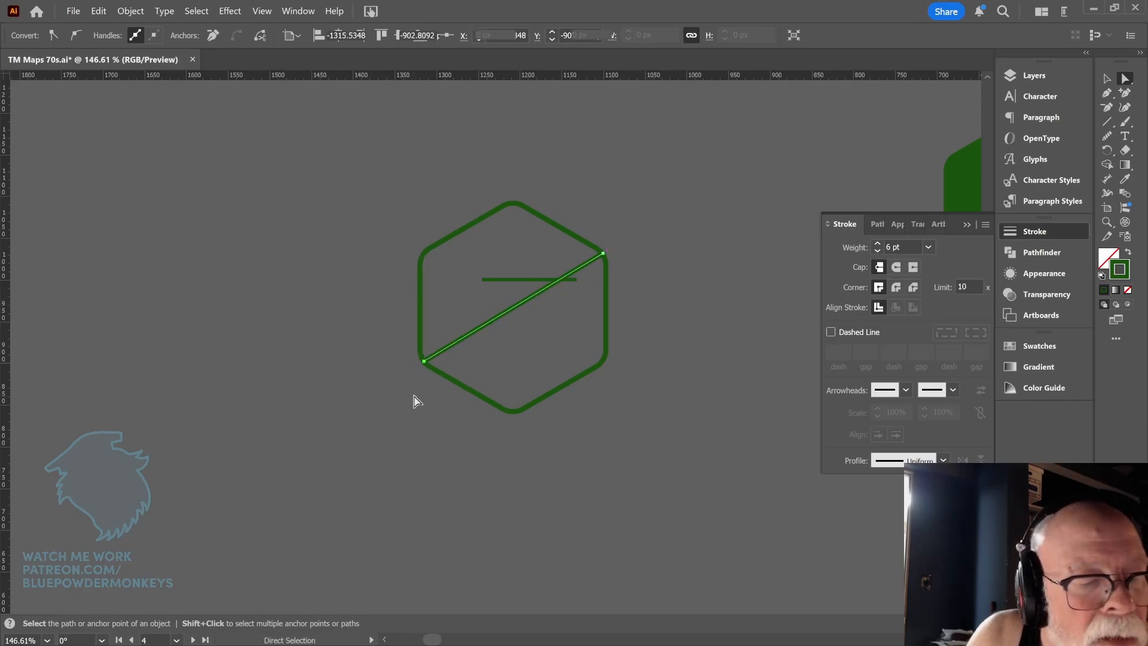
left_click(416, 401)
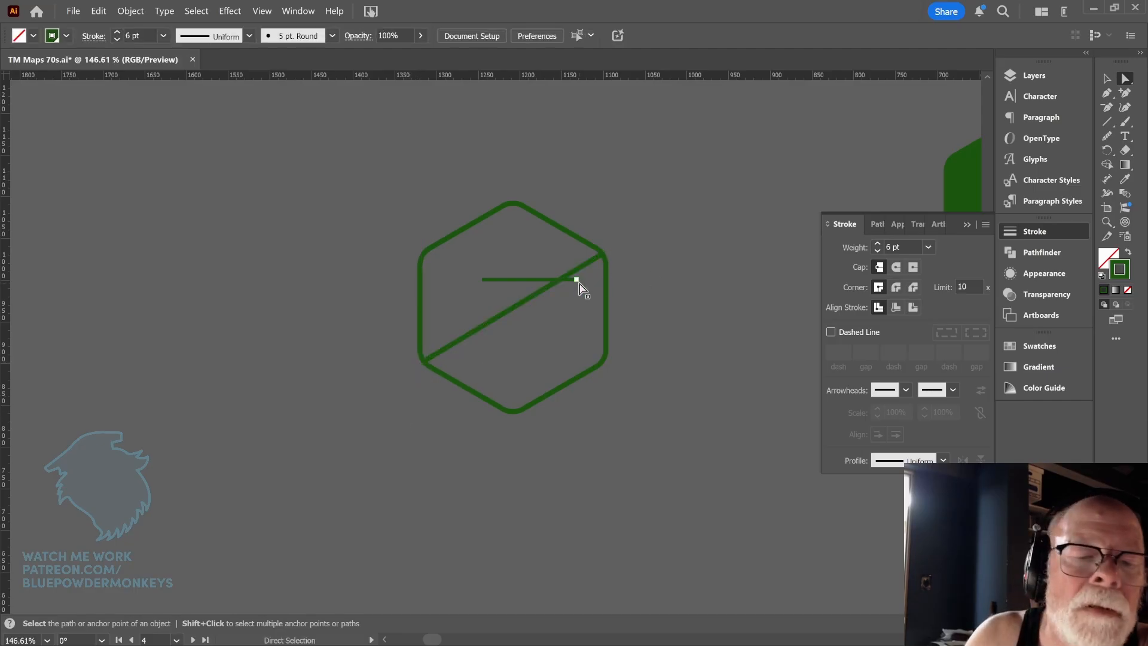
Step: Move the 40 mm horizontal line out beside the hexagon and give it a CMYK Red stroke
left_click(1108, 80)
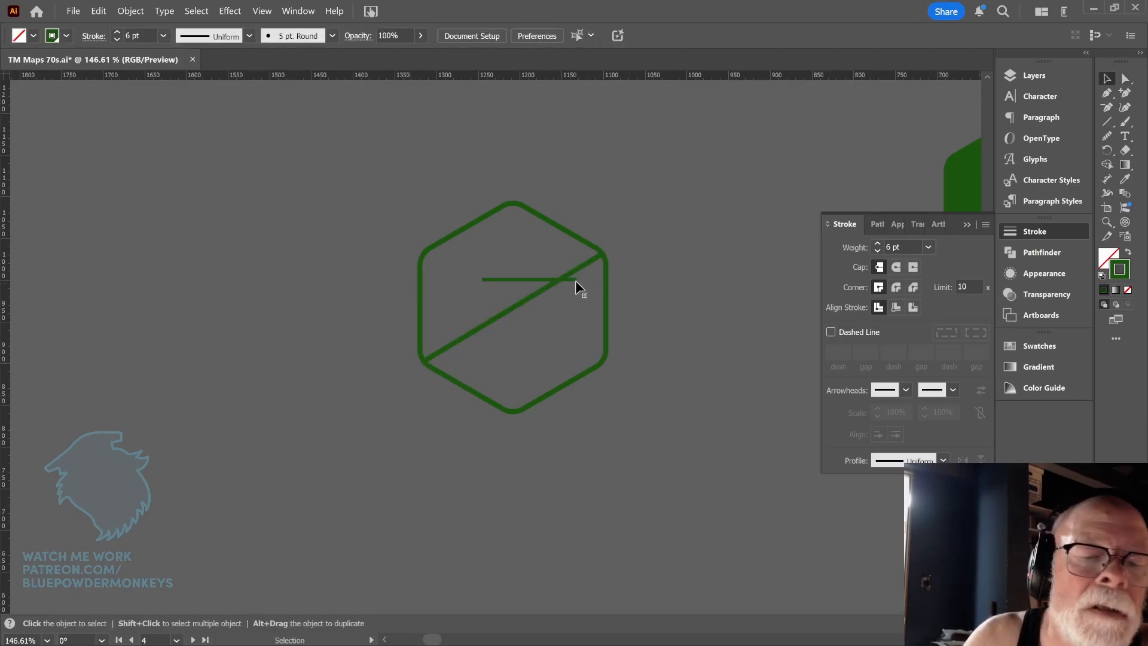
left_click_drag(576, 281, 708, 298)
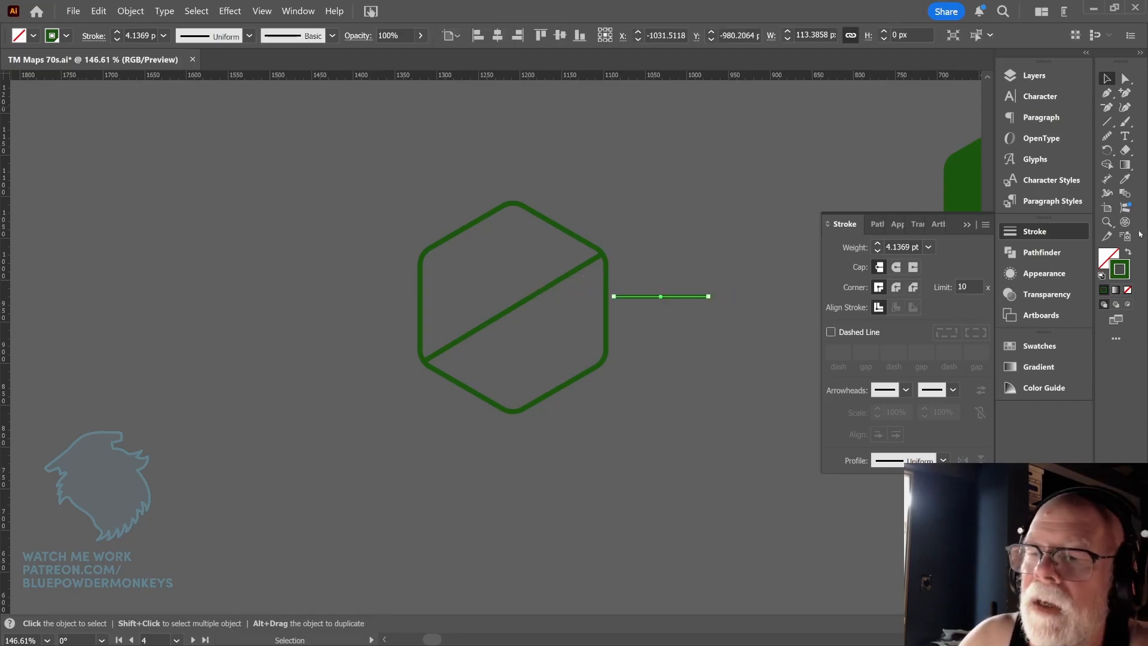
left_click(1029, 346)
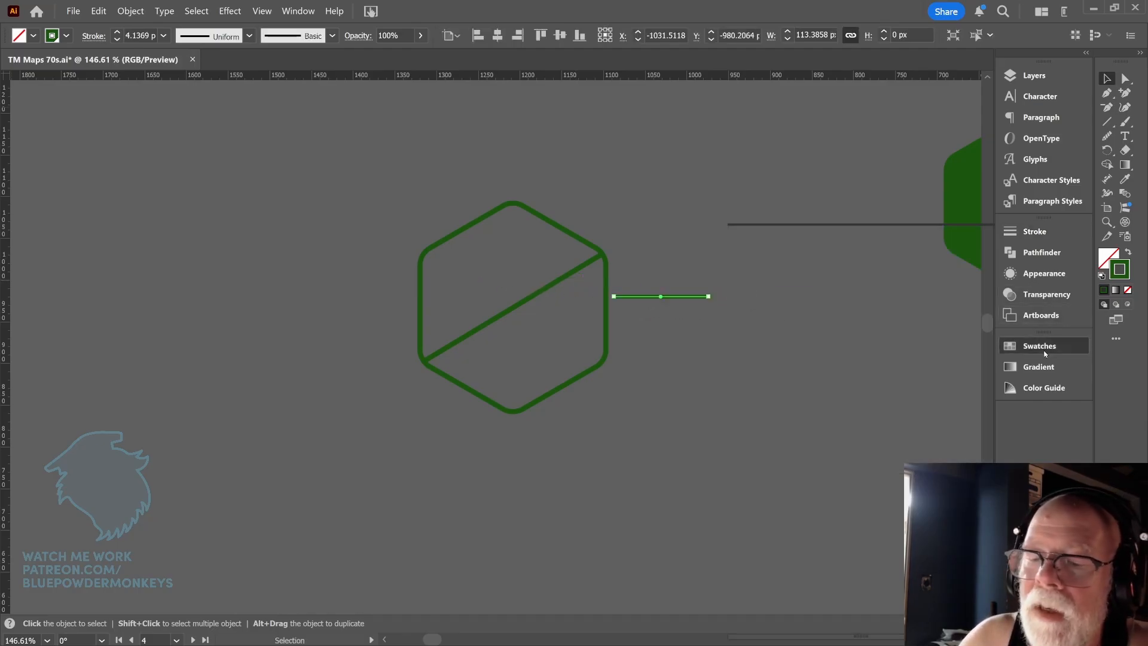
left_click(836, 353)
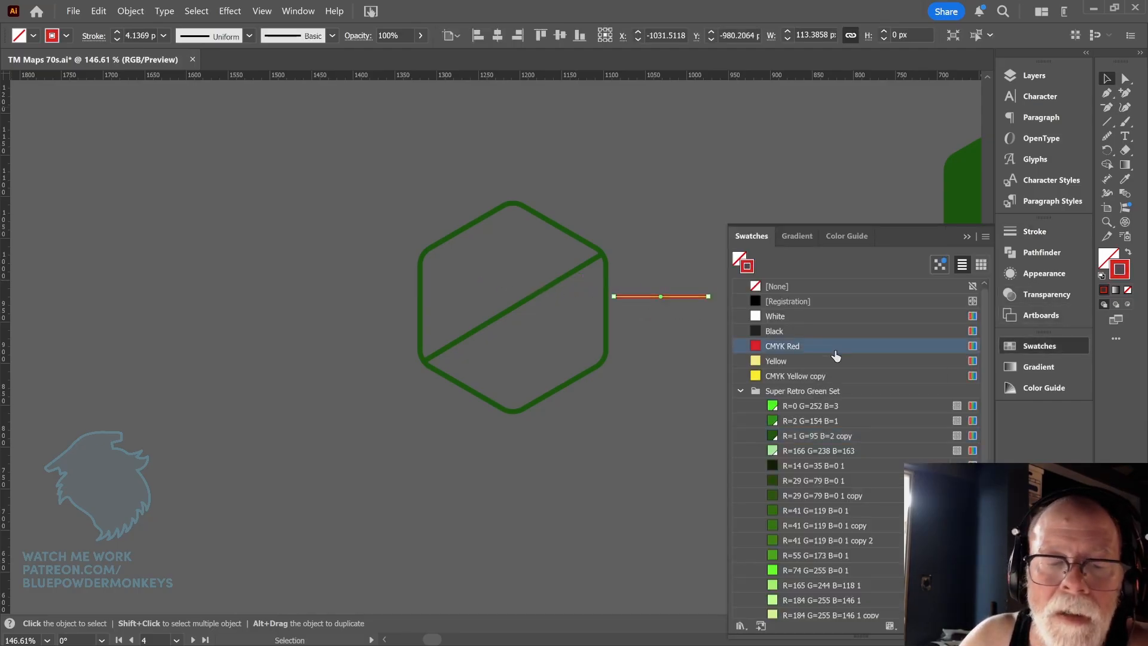
left_click(694, 259)
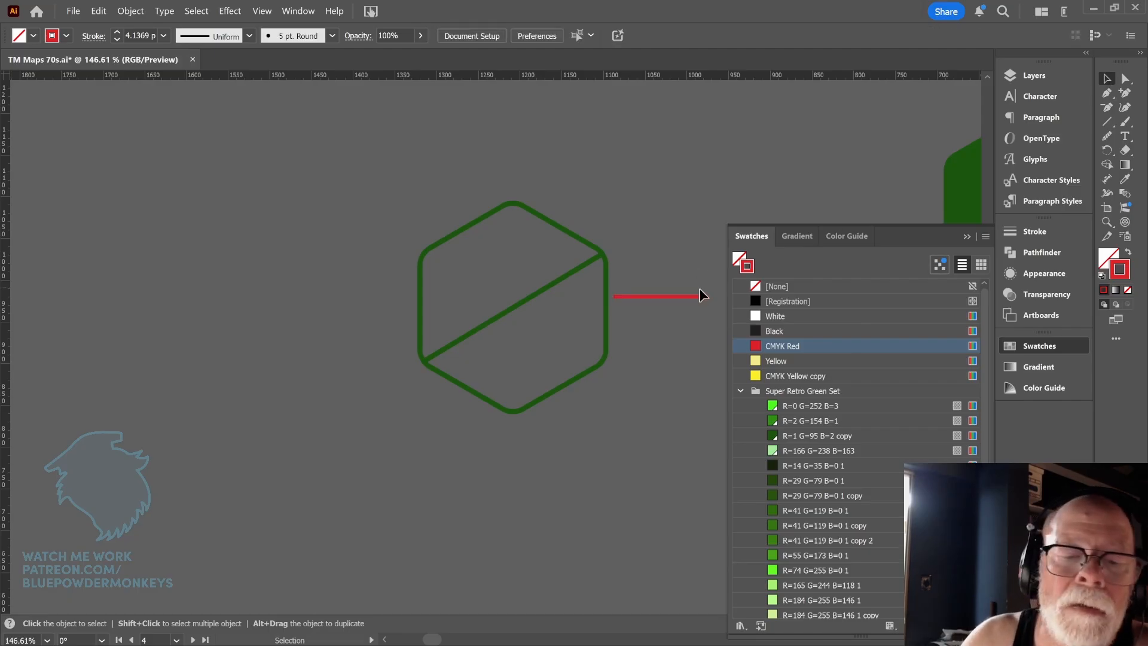
Step: Snap the red line's right end to the hexagon's upper-right corner and rotate it about that corner onto the green diagonal
left_click_drag(706, 295, 601, 252)
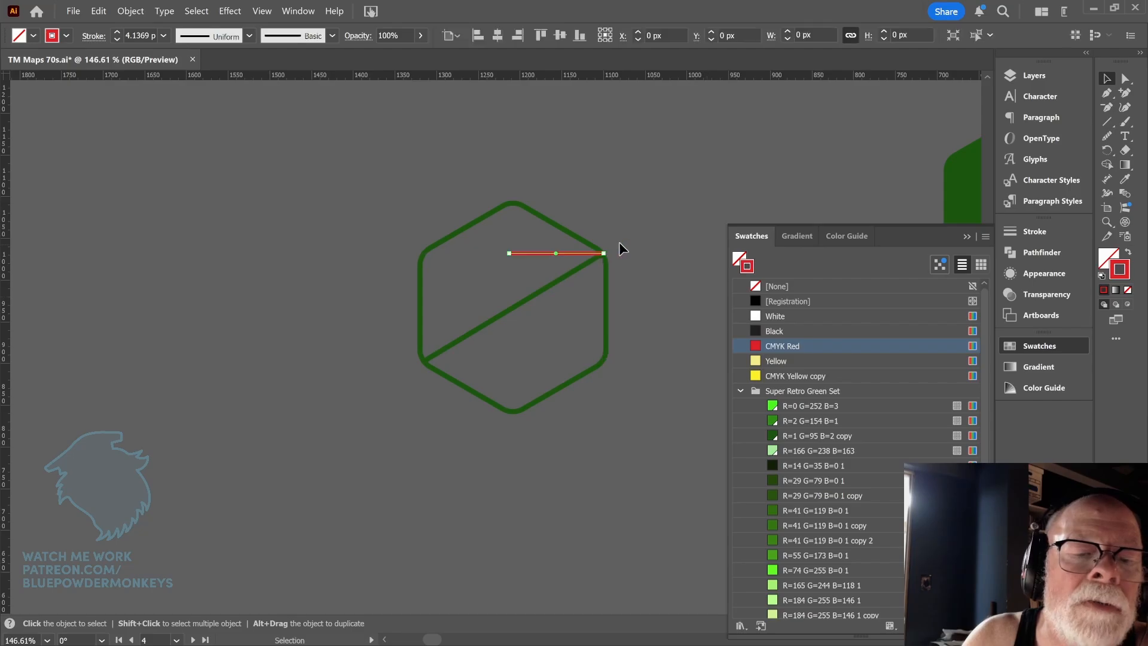
left_click(1107, 151)
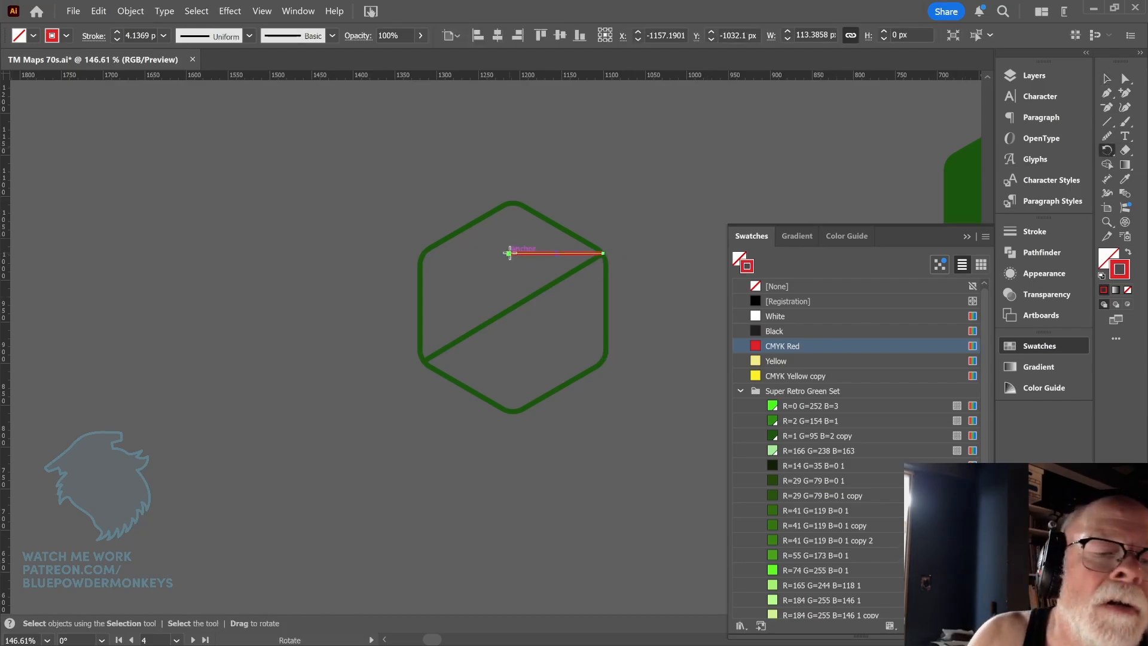
left_click_drag(509, 254, 618, 235)
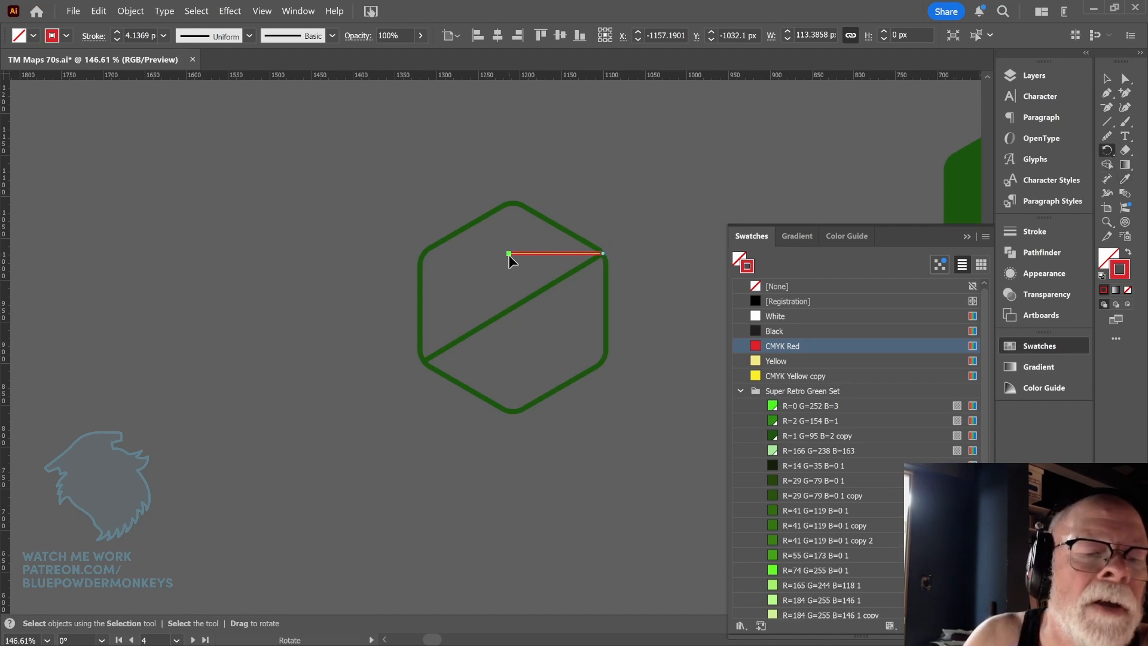
left_click_drag(509, 259, 527, 303)
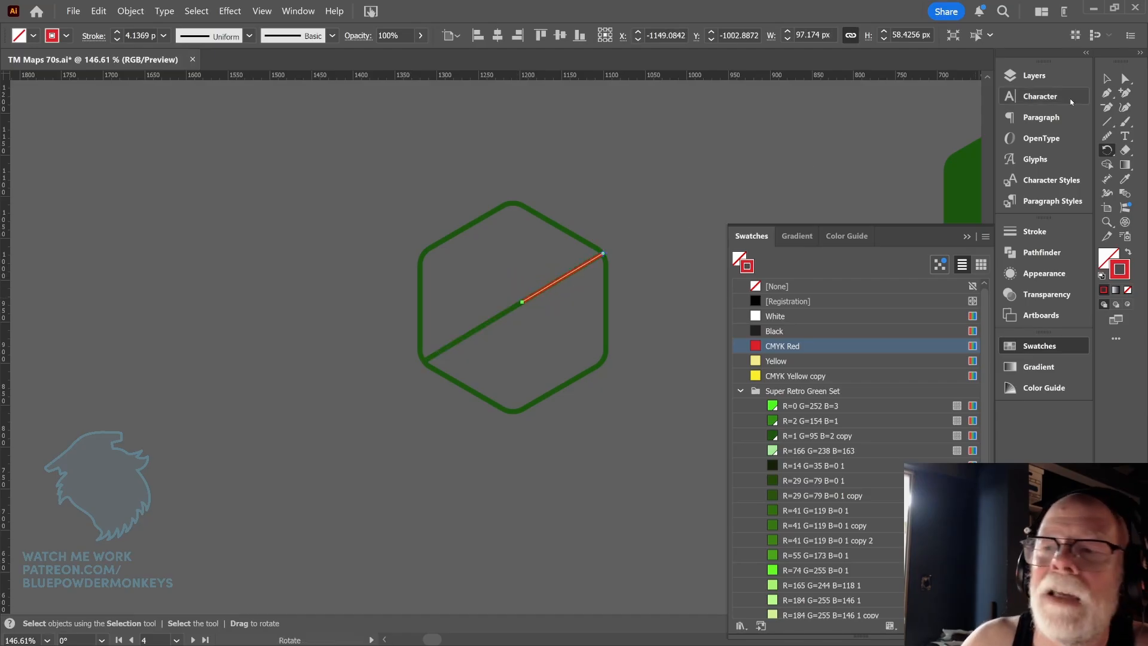
key("v")
left_click(653, 234)
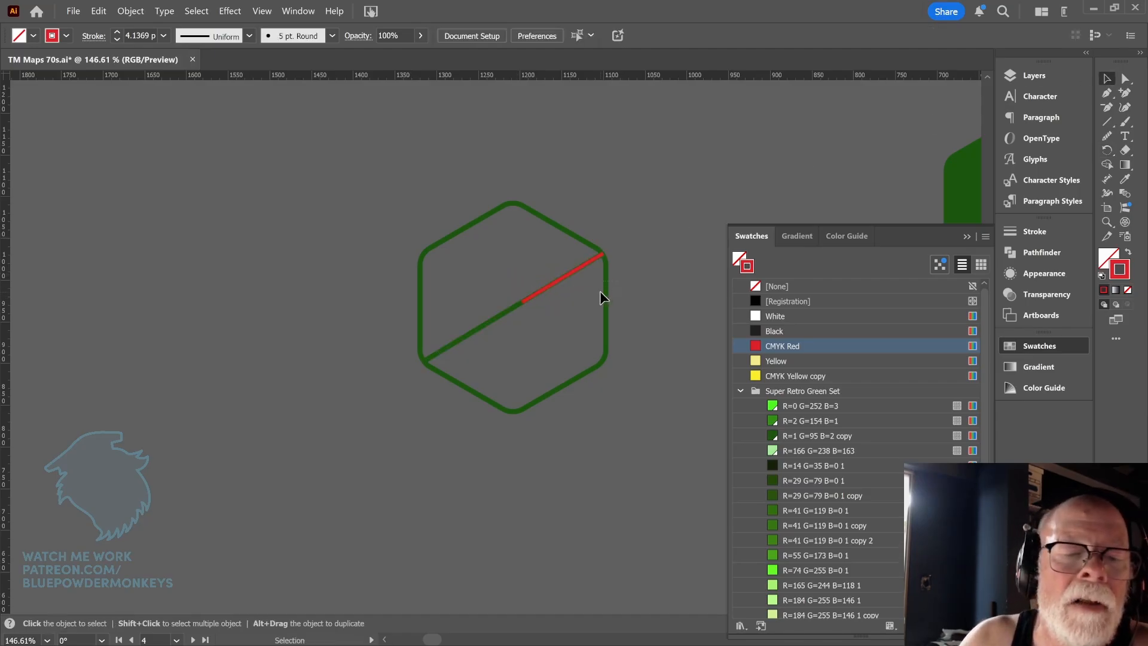
Step: Scale the hexagon outline down to about 102 px wide and position it so the red line spans its opposite corners
left_click(603, 290)
left_click_drag(606, 199, 584, 242)
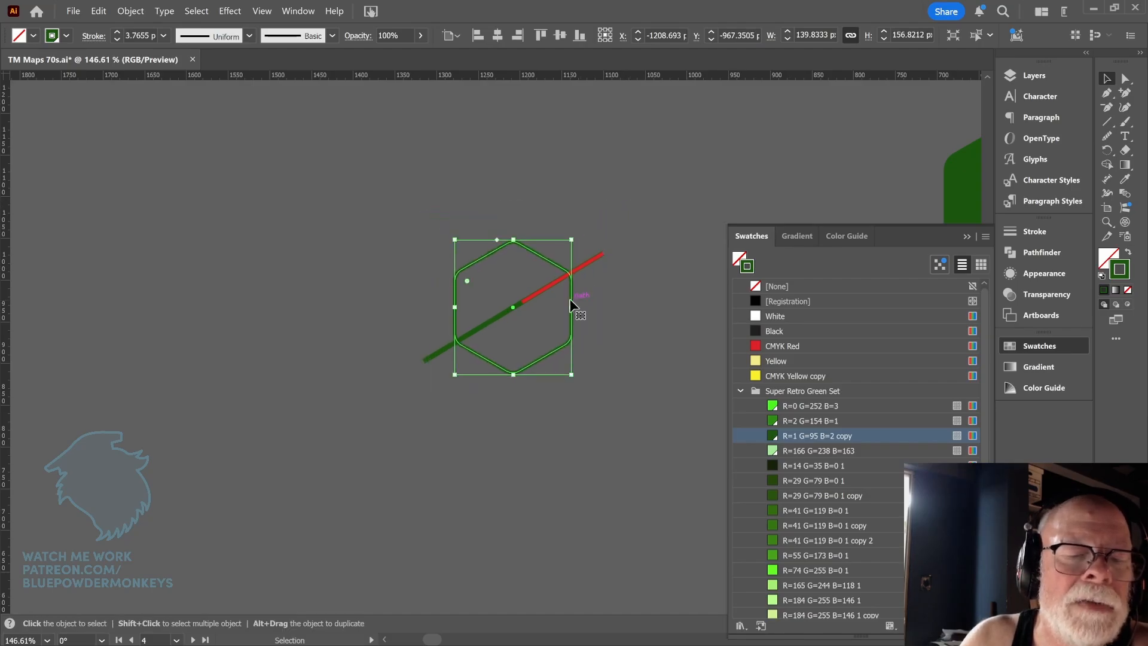
left_click_drag(569, 306, 624, 273)
left_click_drag(622, 210, 611, 230)
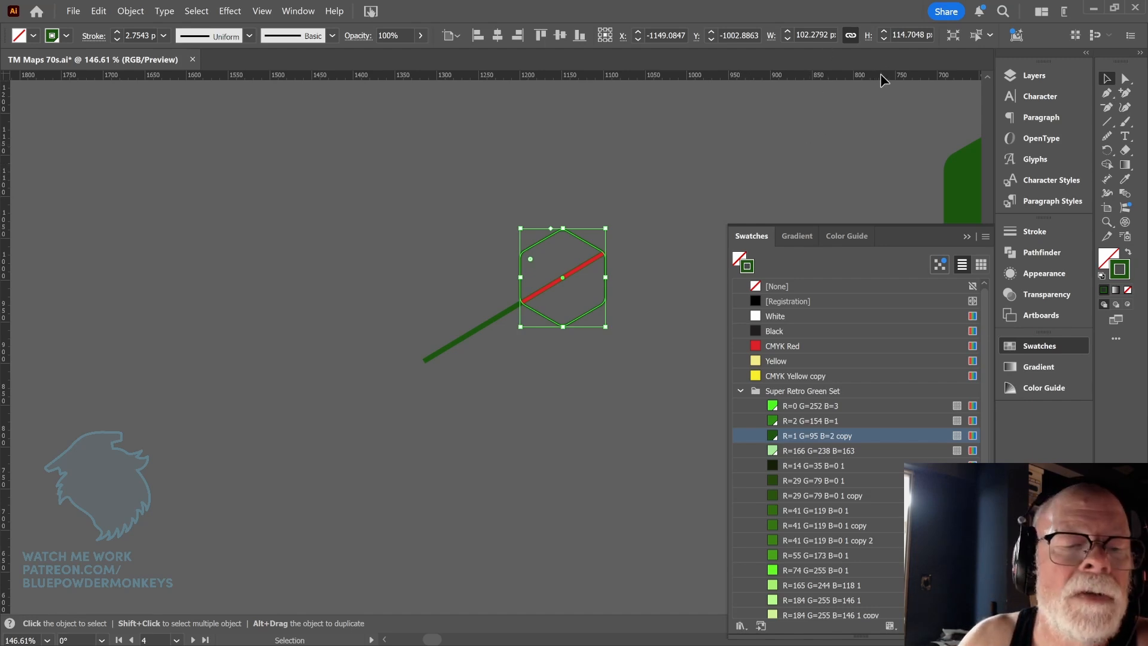
Step: Set the hexagon's height to 115 px with proportions locked and move the green diagonal line clear of it
left_click(909, 35)
type("15")
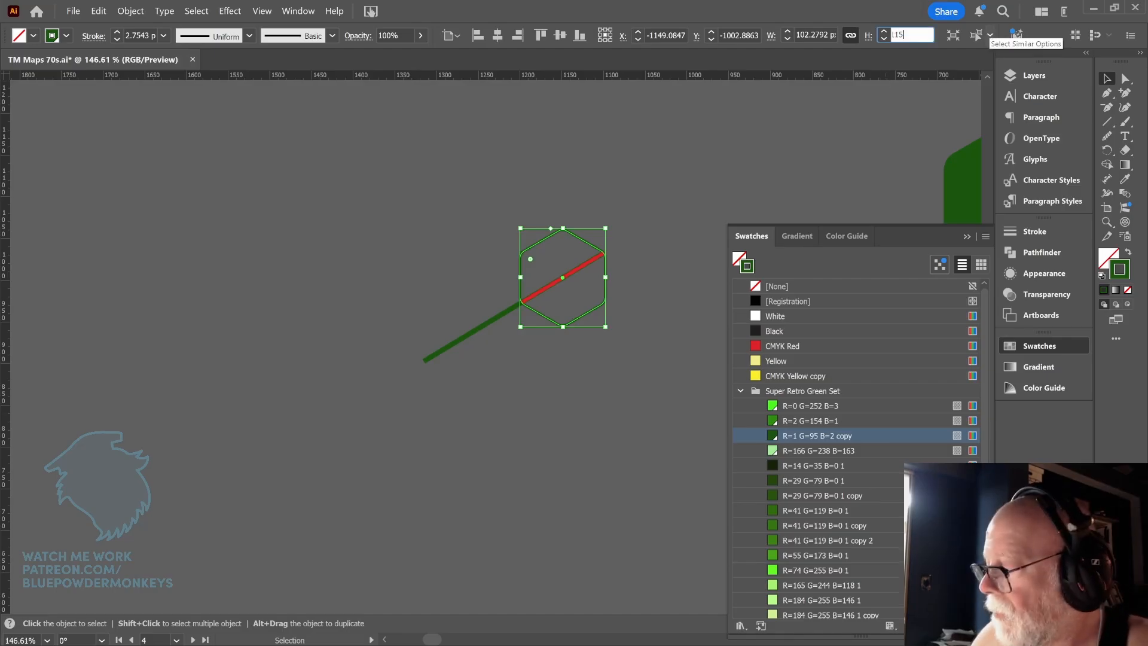
left_click(626, 259)
scroll(650, 276, "up", 5)
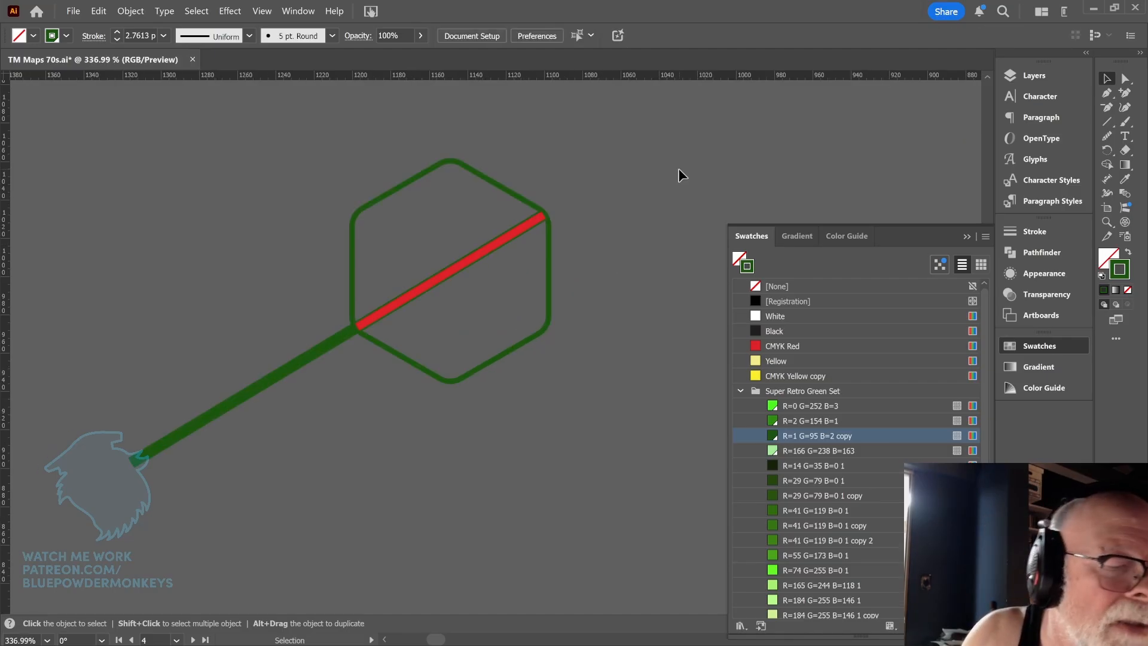
mouse_move(328, 350)
left_mouse_down()
mouse_move(243, 359)
mouse_move(154, 249)
left_mouse_up()
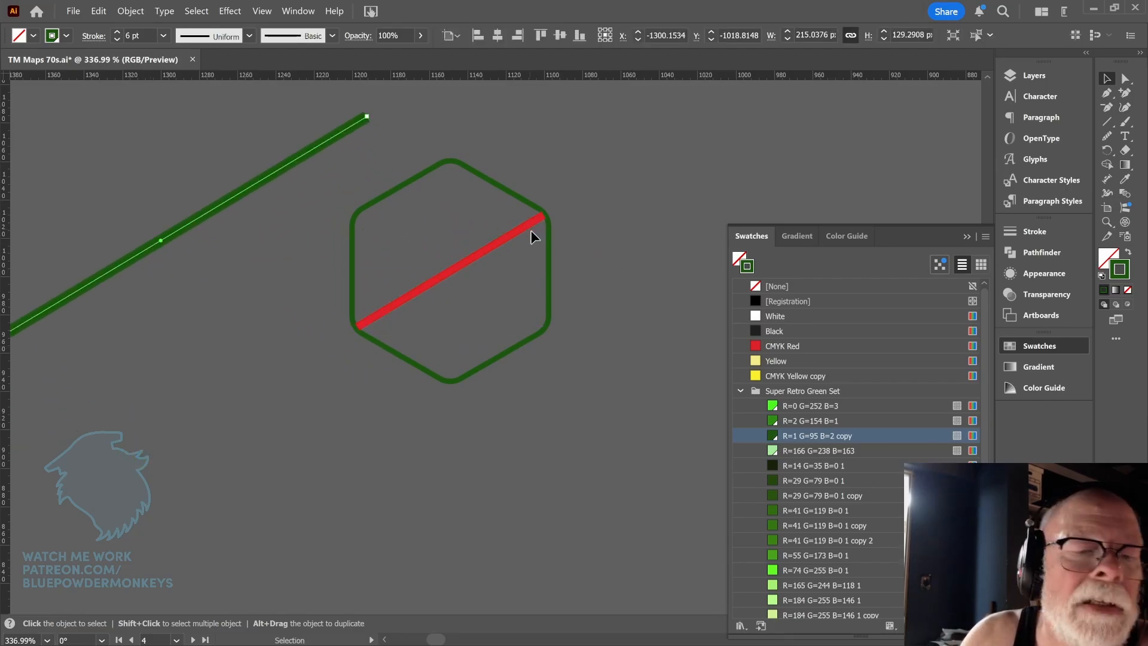
Step: Set the hexagon's width to 105 px with proportions locked and check the fit by selecting the red line
left_click(550, 234)
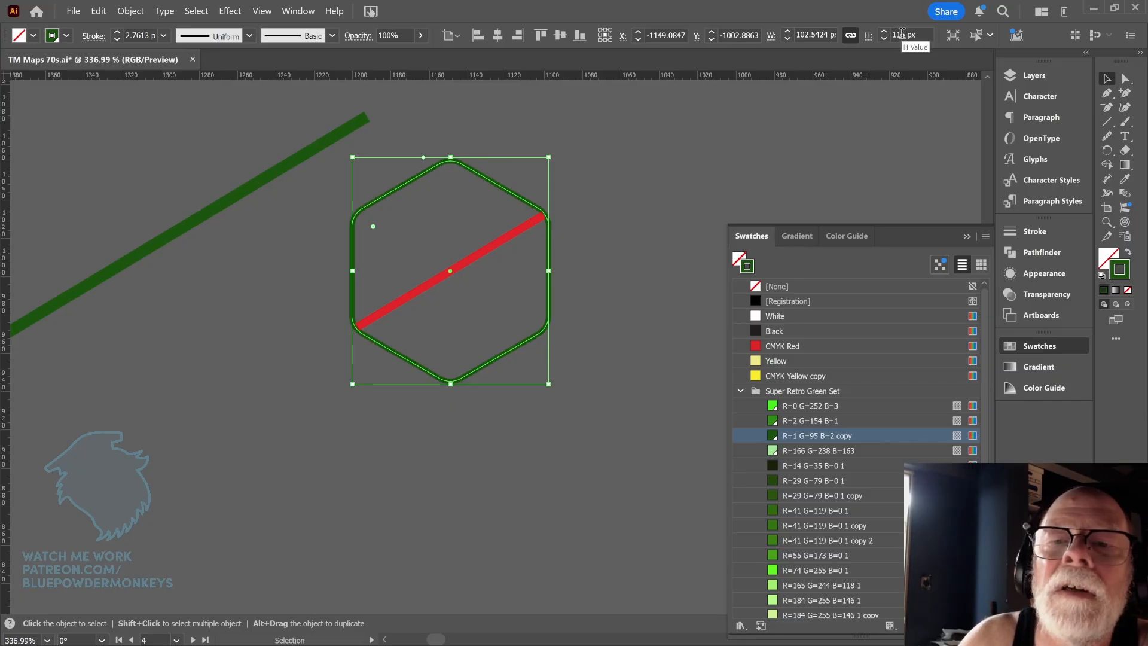
left_click(807, 30)
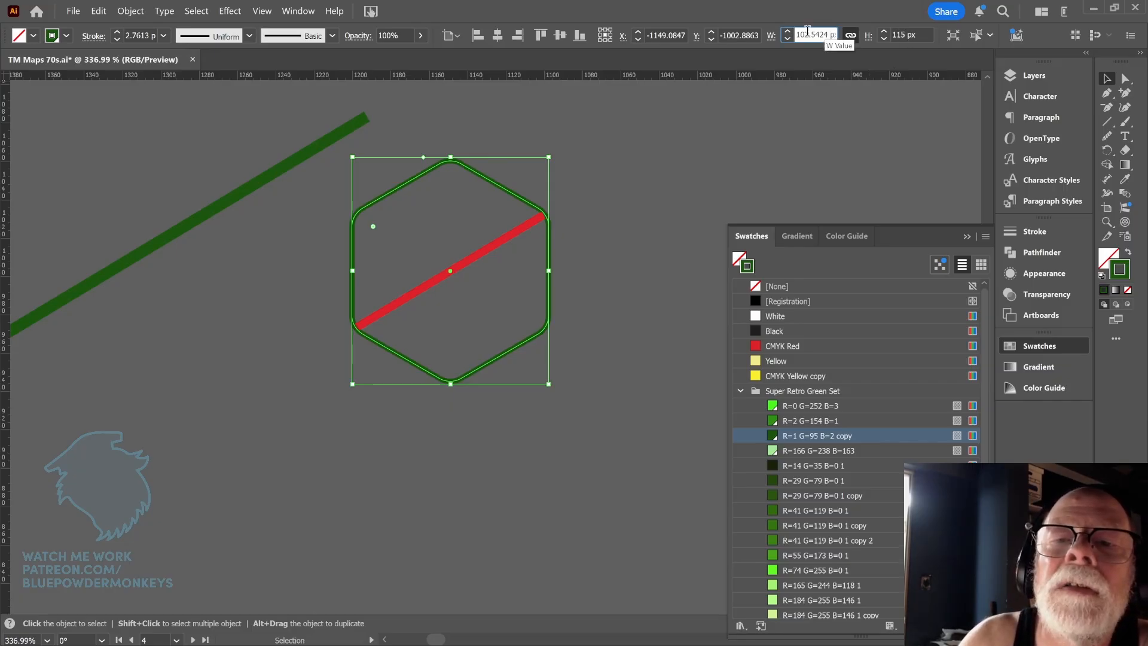
type("105")
key("Return")
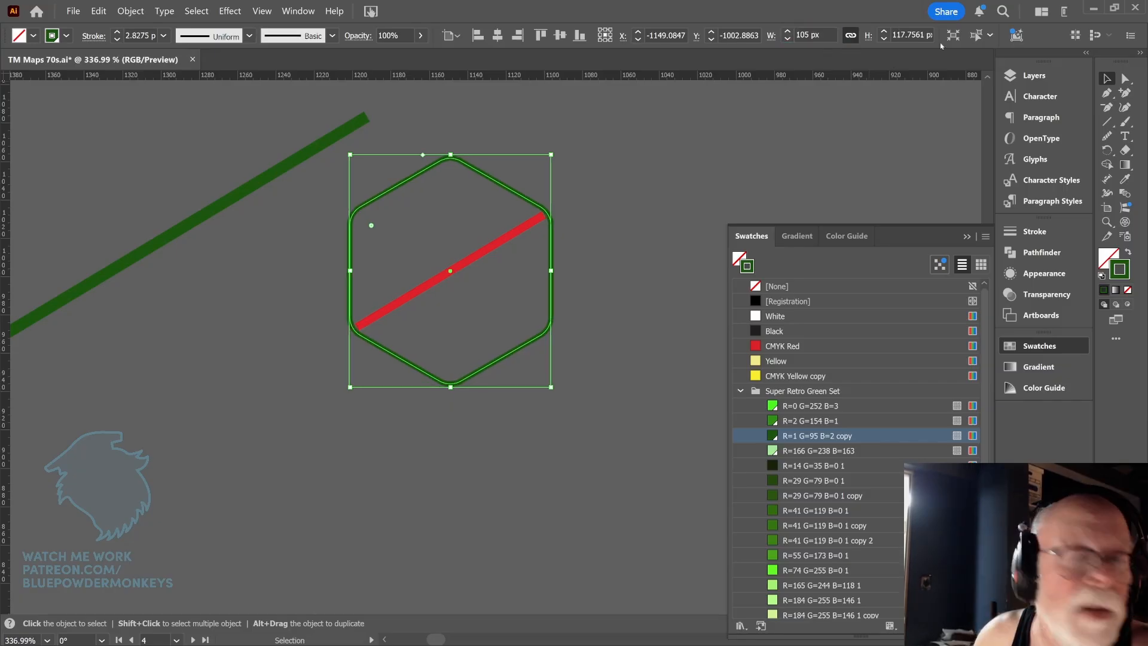
left_click_drag(526, 226, 526, 221)
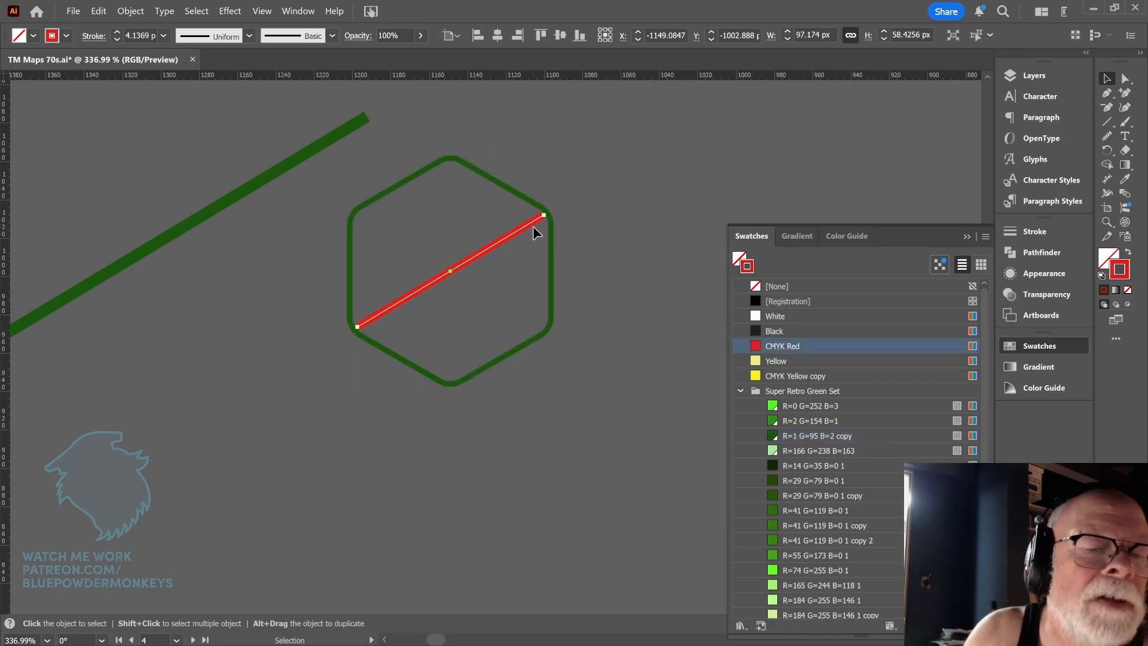
Step: Move the 105 px hexagon from the pasteboard onto the central hexagon of the circular game board
key("ctrl+minus")
key("ctrl+minus")
key("ctrl+minus")
key("ctrl+minus")
key("ctrl+minus")
key("ctrl+minus")
key("ctrl+minus")
key("ctrl+minus")
key("ctrl+shift+a")
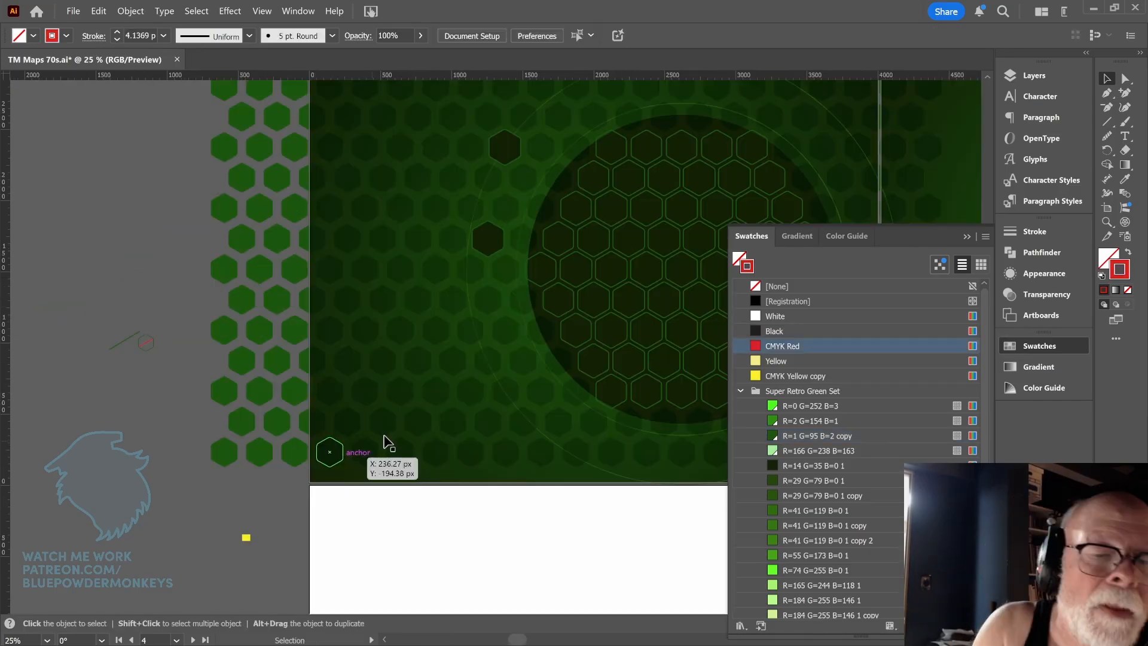
left_click_drag(528, 393, 468, 412)
mouse_move(93, 365)
left_mouse_down()
mouse_move(535, 326)
mouse_move(625, 294)
left_mouse_up()
Step: Give the small hexagon a CMYK Red stroke and adjust its position within the board's central hexagon
left_click(813, 435)
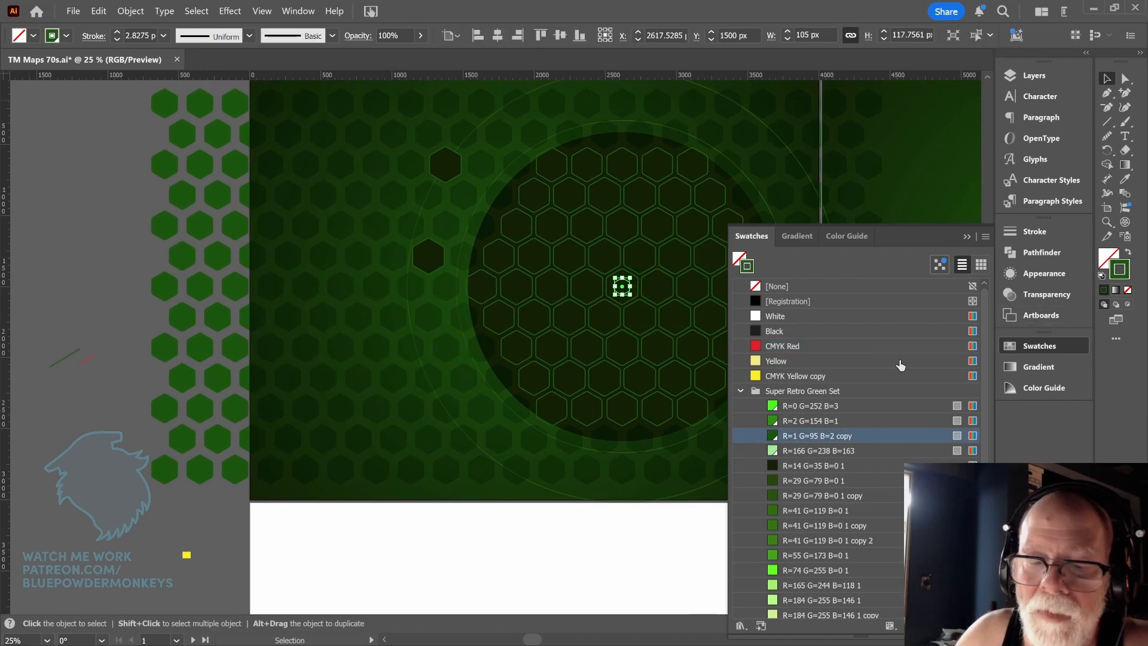
left_click(870, 347)
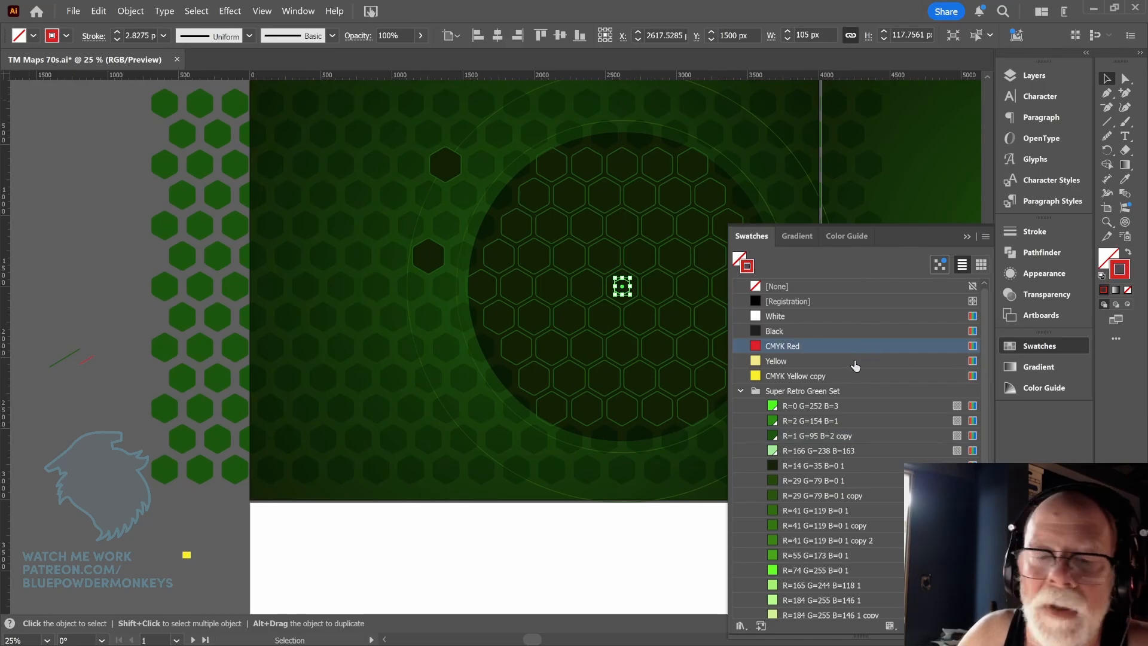
left_click(655, 522)
left_click_drag(678, 457, 566, 487)
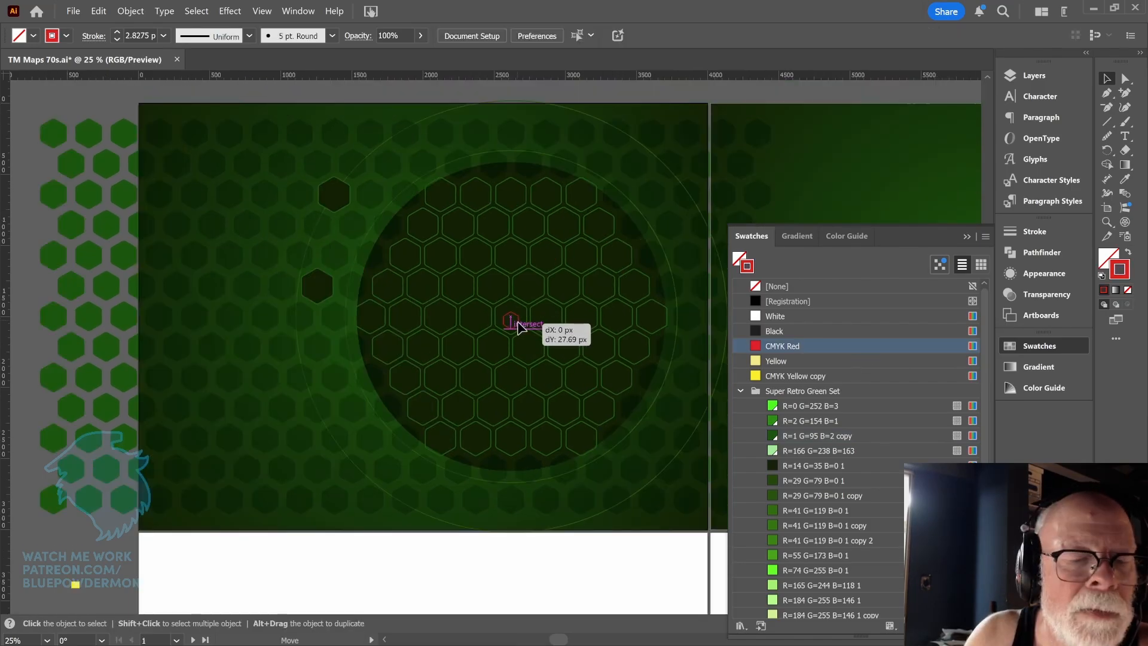
left_click_drag(517, 320, 519, 321)
left_click(516, 548)
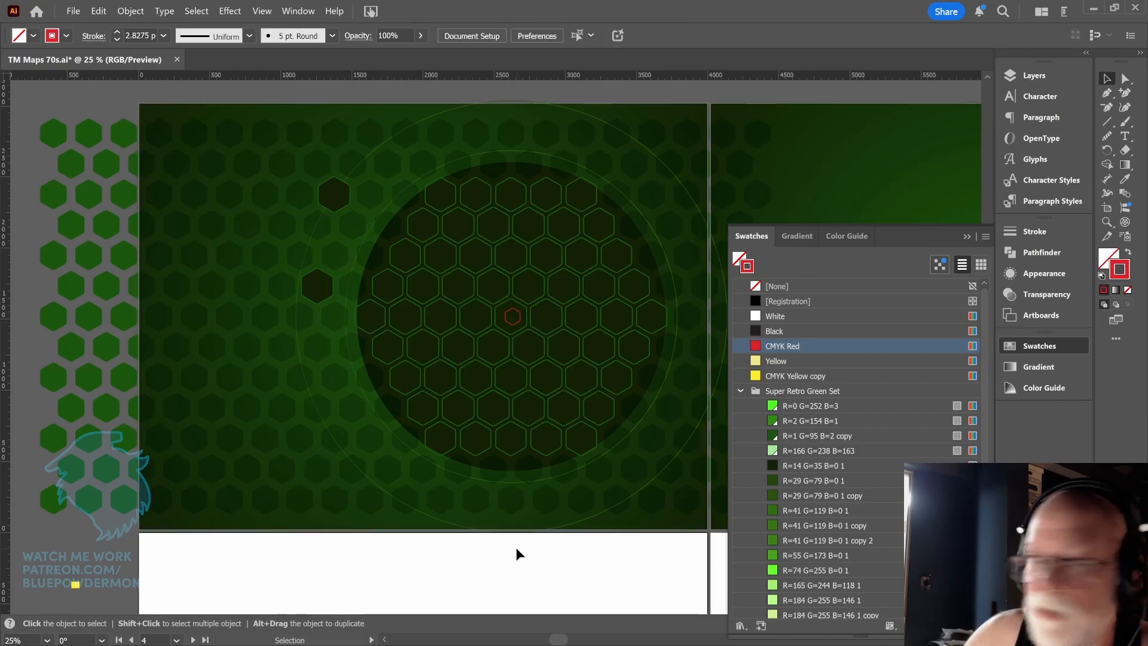
Step: Nudge the red hexagon so it is centred in the board's central hexagon for a size comparison
key("a")
key("ctrl+plus")
key("ctrl+plus")
key("ctrl+plus")
left_click_drag(564, 283, 567, 289)
left_click(584, 347)
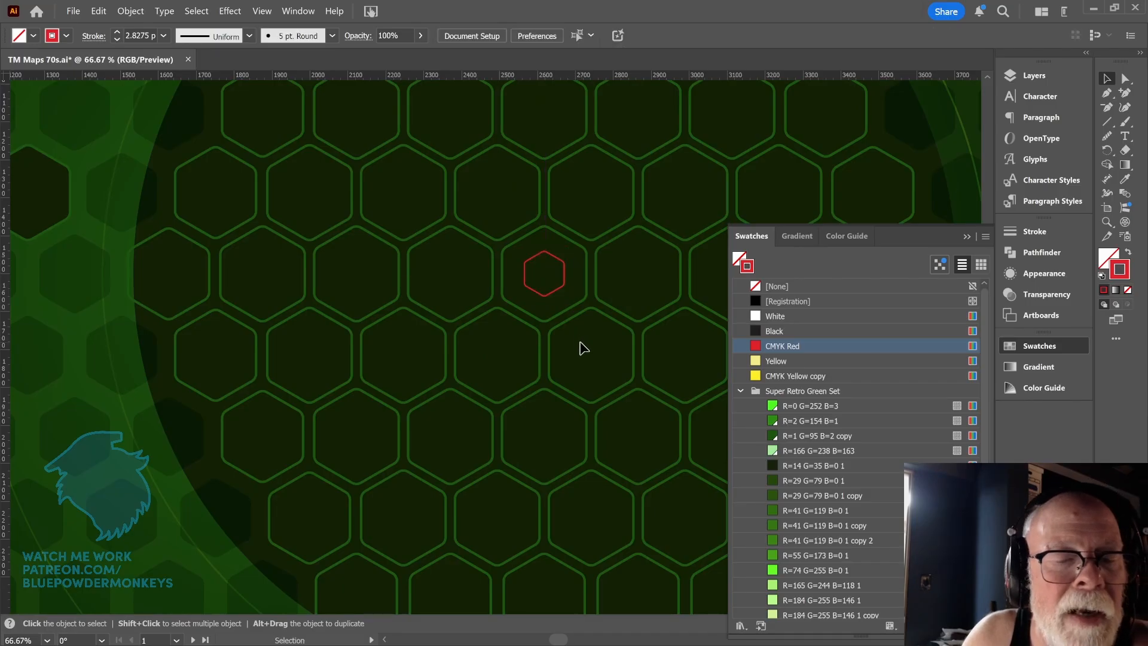
Step: Select all the board hexagons and unlock the Base Planet and Background Black layers
key("ctrl+minus")
key("ctrl+minus")
key("ctrl+minus")
key("ctrl+minus")
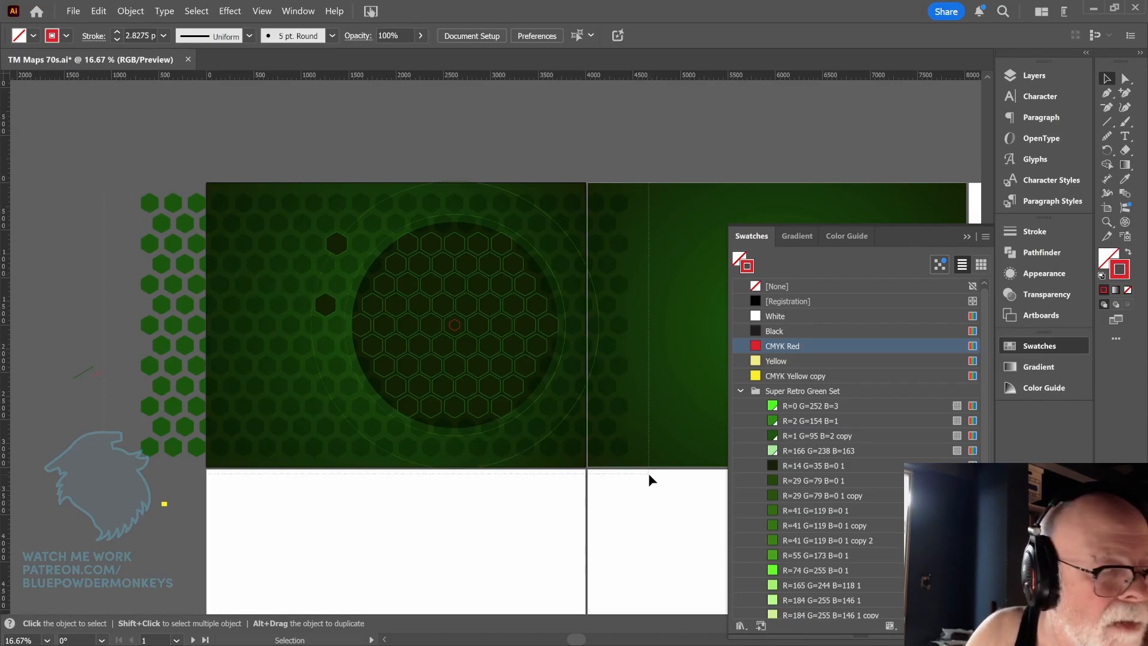
left_click_drag(649, 473, 649, 473)
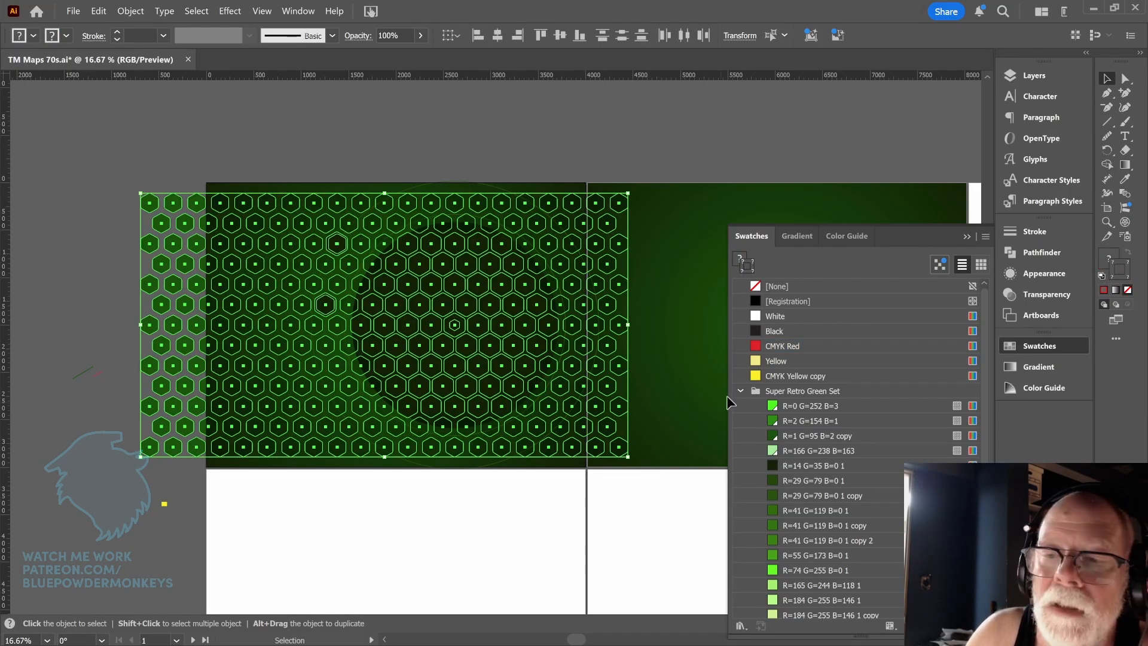
left_click(1030, 75)
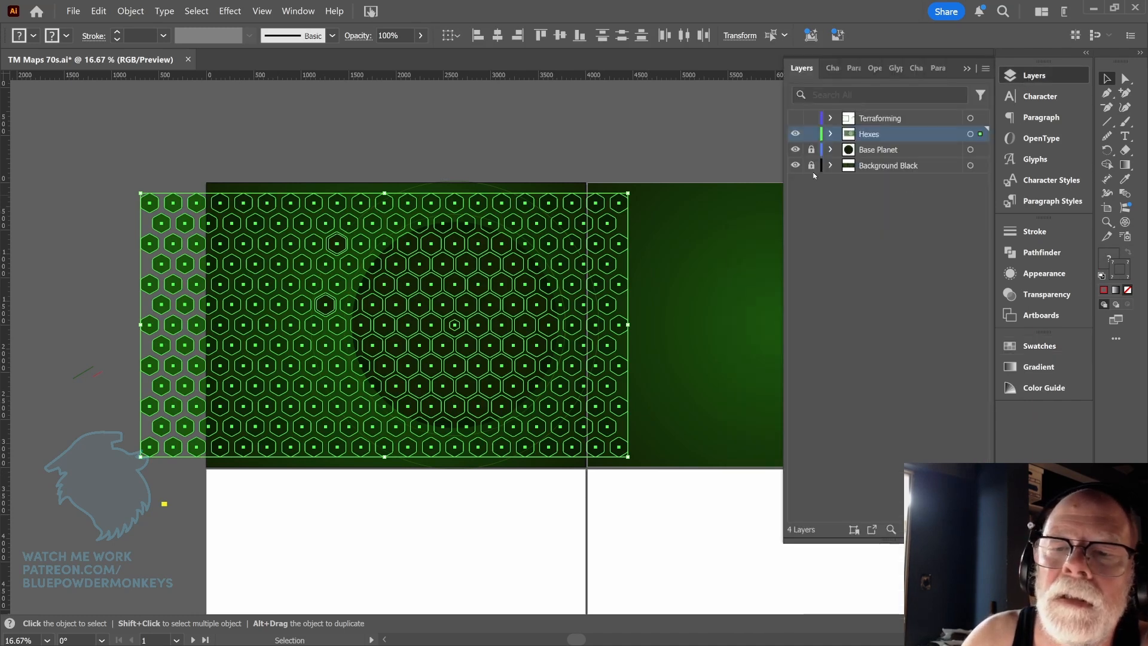
left_click(811, 150)
left_click(811, 166)
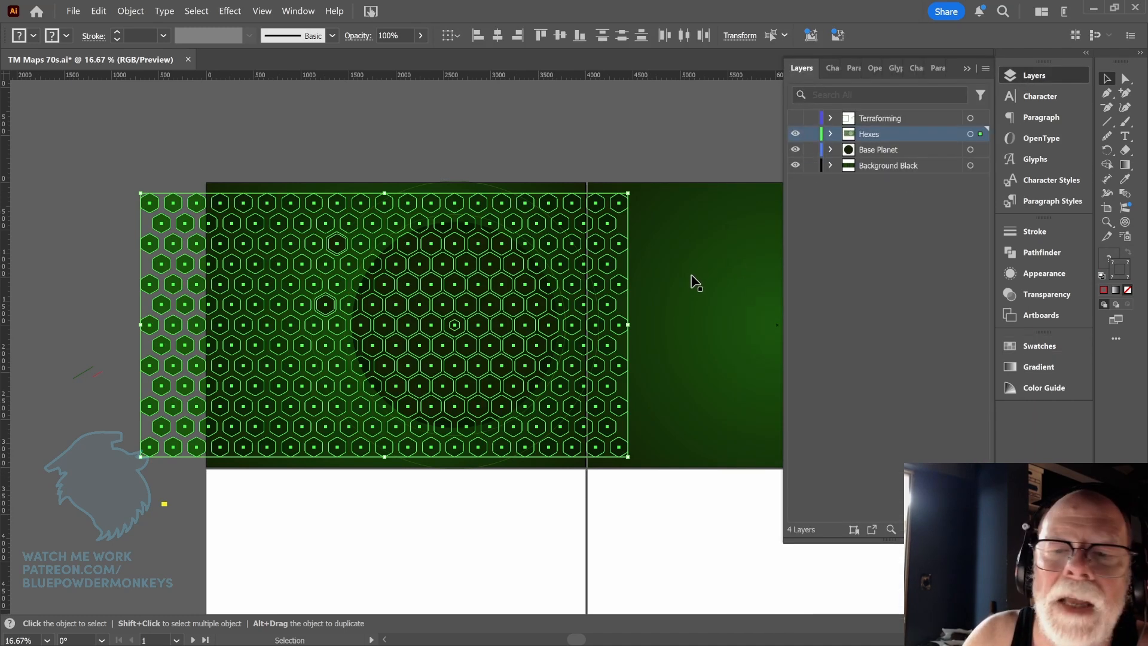
Step: Deselect the hexagons and toggle the Background Black layer's visibility off and on to check its contents
left_click(765, 147)
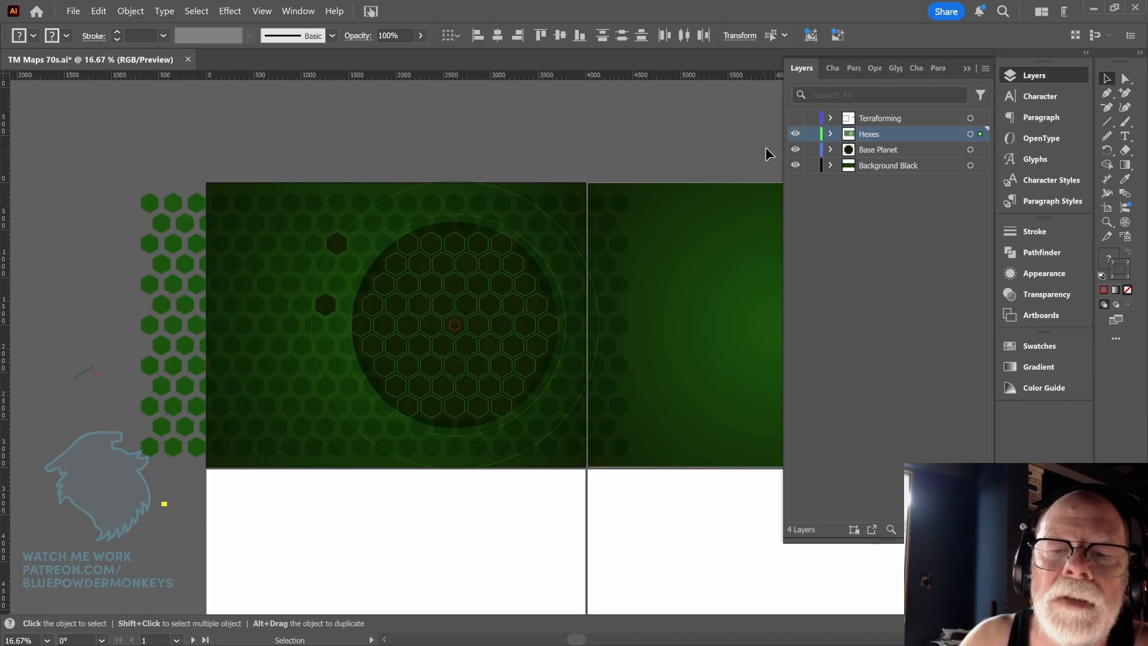
left_click(795, 166)
left_click(796, 166)
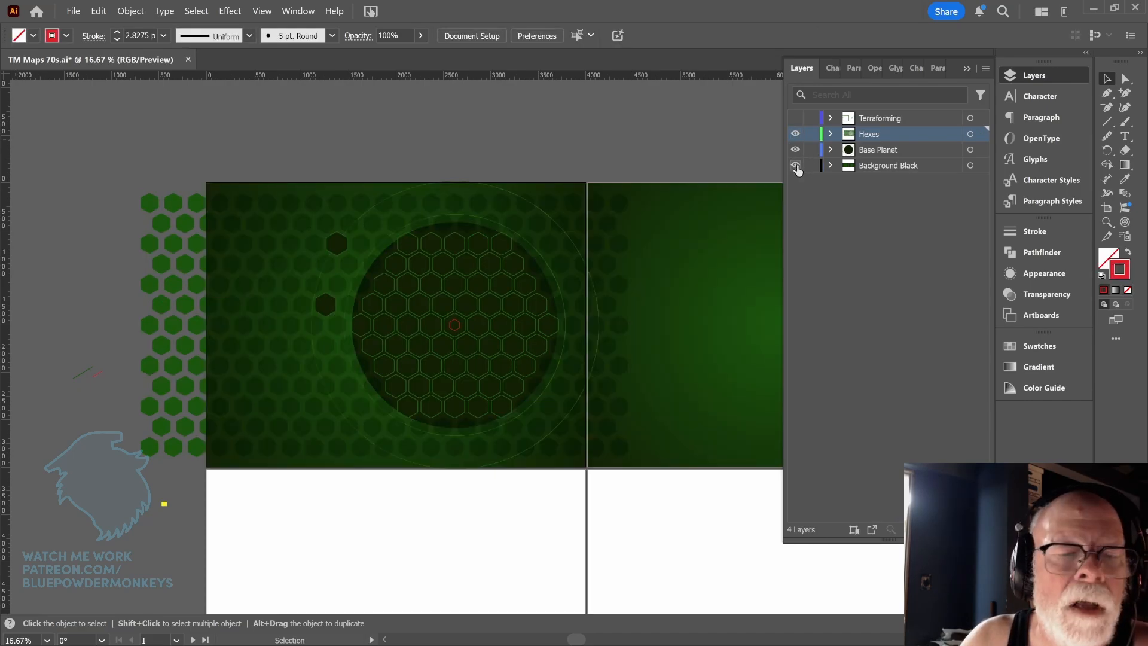
Step: Rename the Background Black layer as Background
left_click(896, 168)
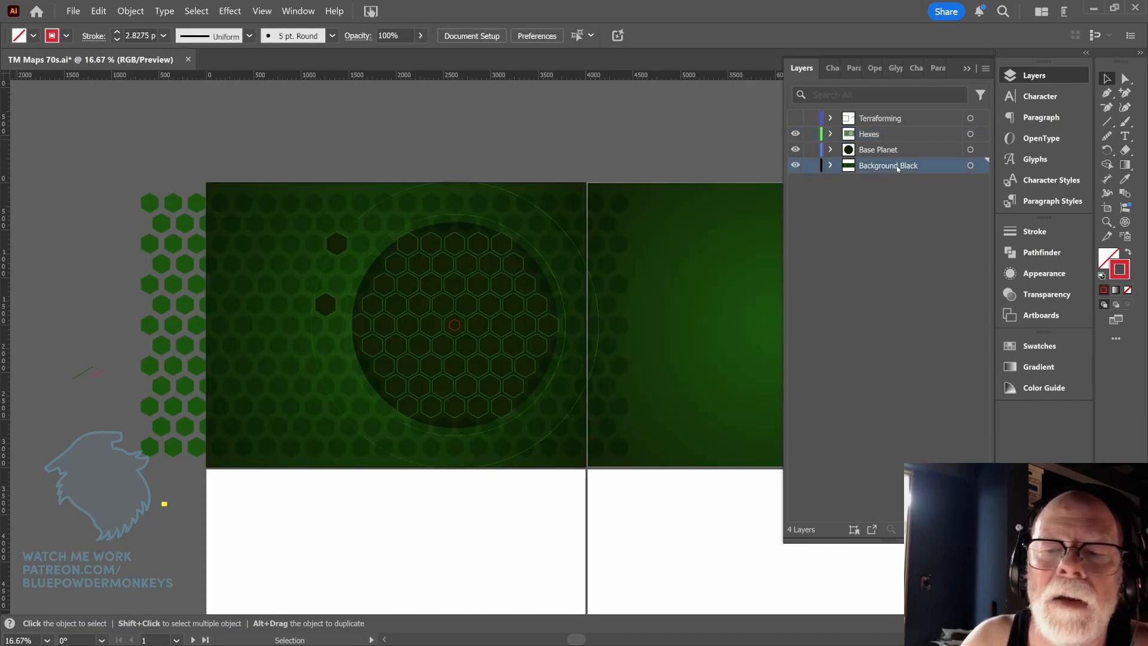
double_click(922, 164)
left_click(925, 163)
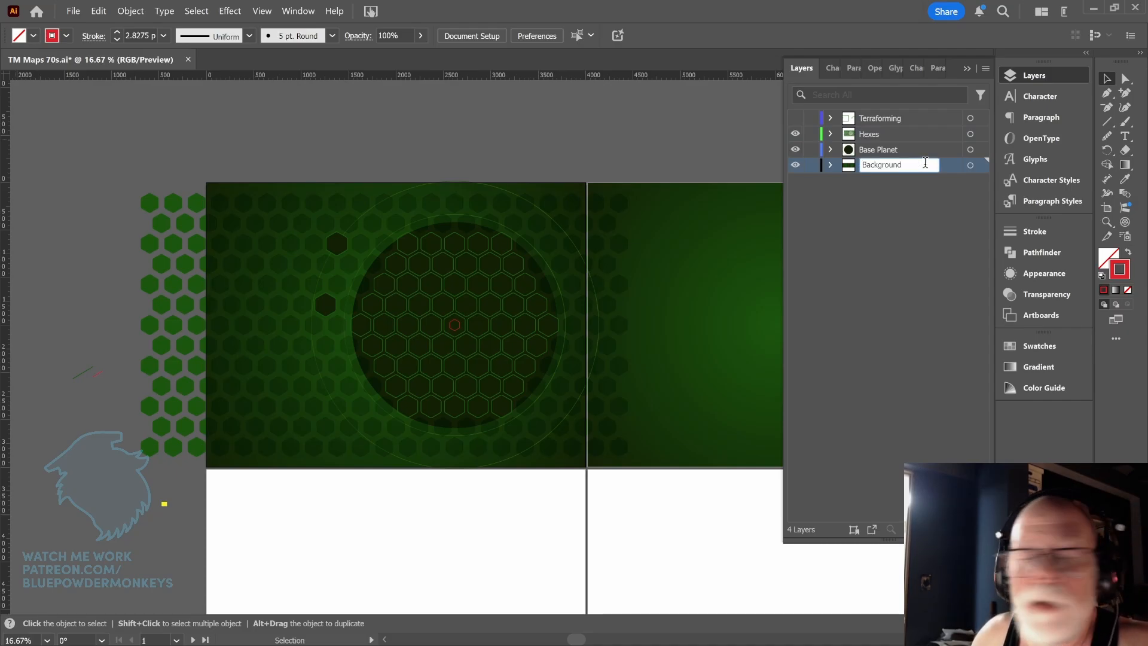
key("Return")
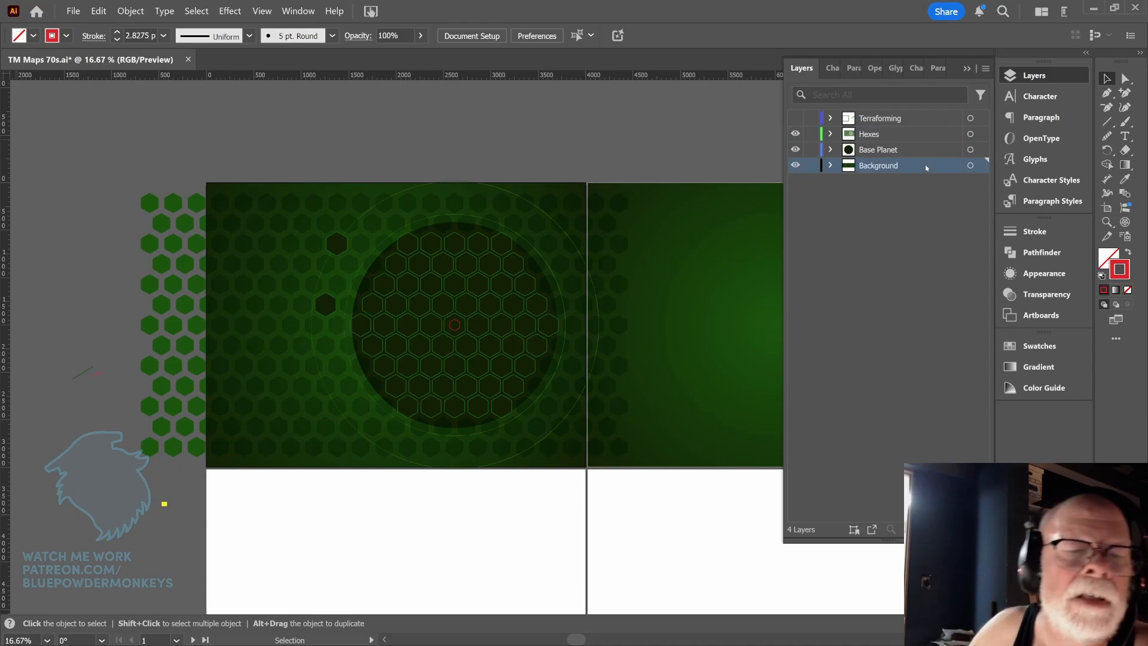
Step: Lock the Background layer and select all the board hexagons and the planet circles
scroll(612, 377, "left", 4)
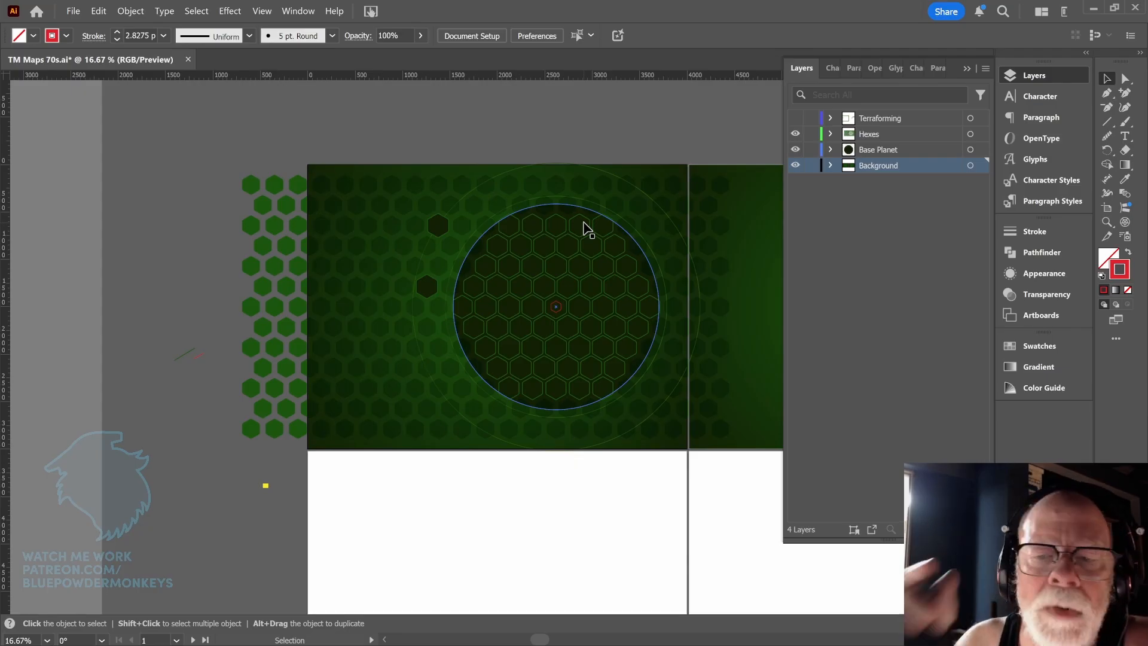
left_click(811, 167)
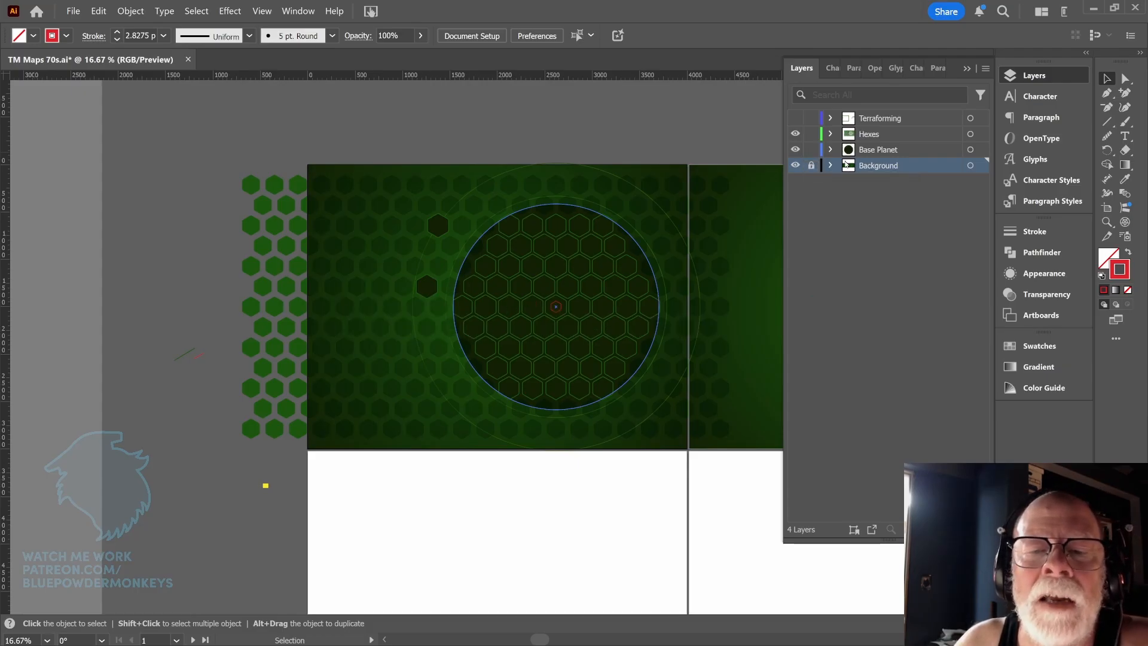
left_click_drag(207, 163, 738, 450)
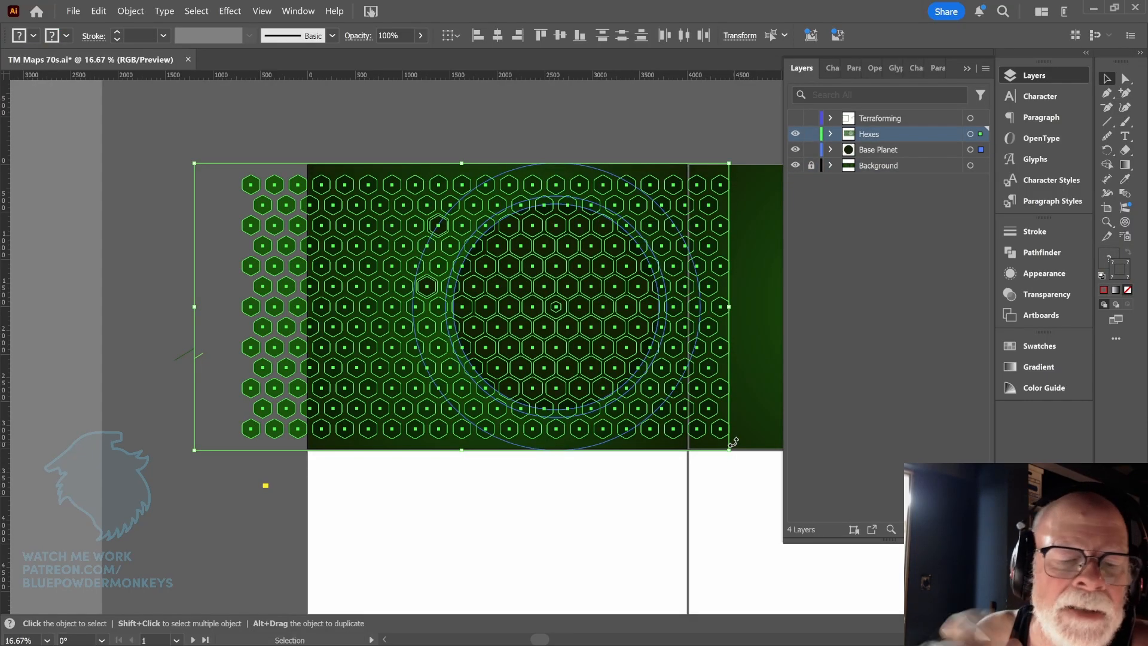
Step: Try scaling the selected hexagons and planet circles down proportionally about their centre, and undo the scaling
scroll(764, 299, "up", 5)
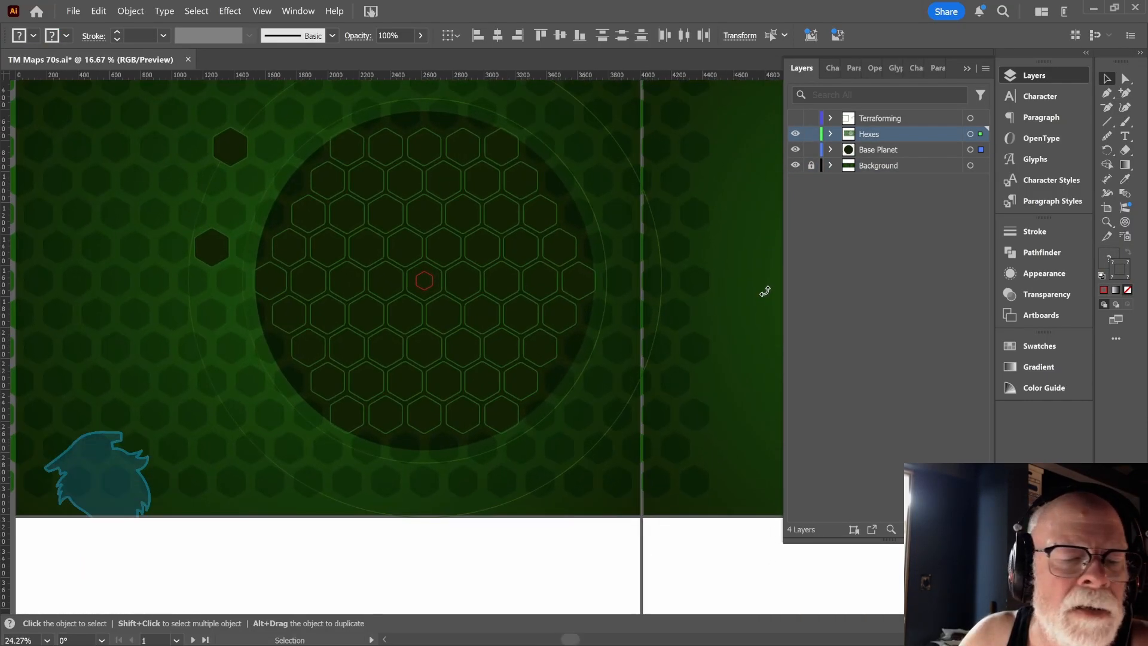
left_click_drag(579, 302, 618, 394)
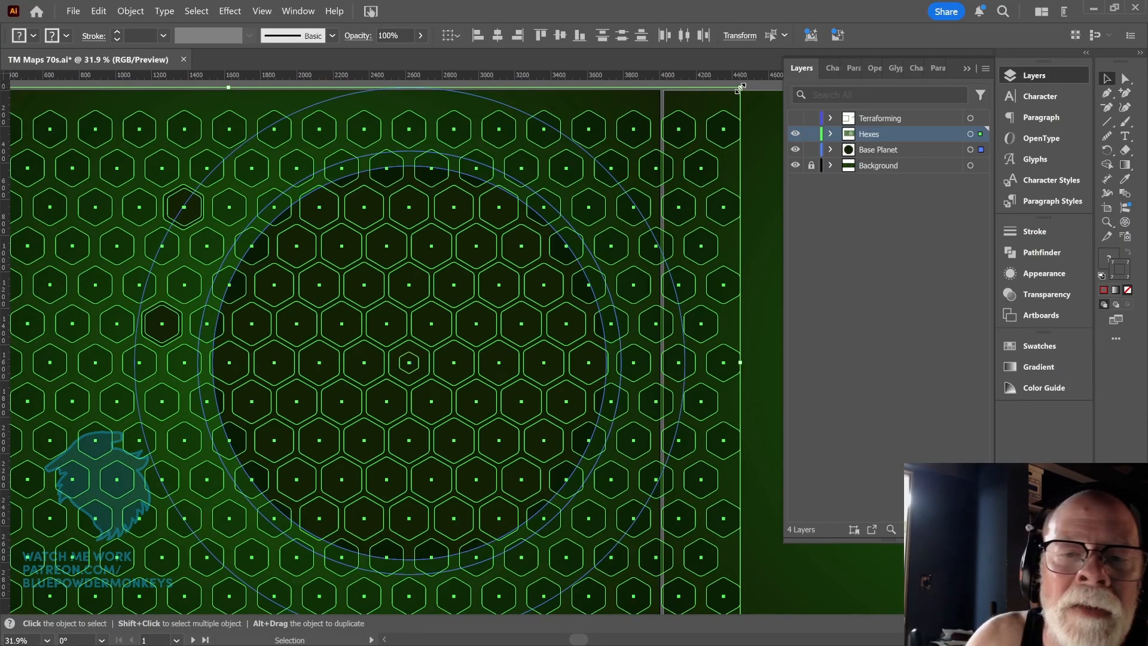
mouse_move(741, 87)
left_mouse_down()
mouse_move(634, 173)
mouse_move(740, 87)
left_mouse_up()
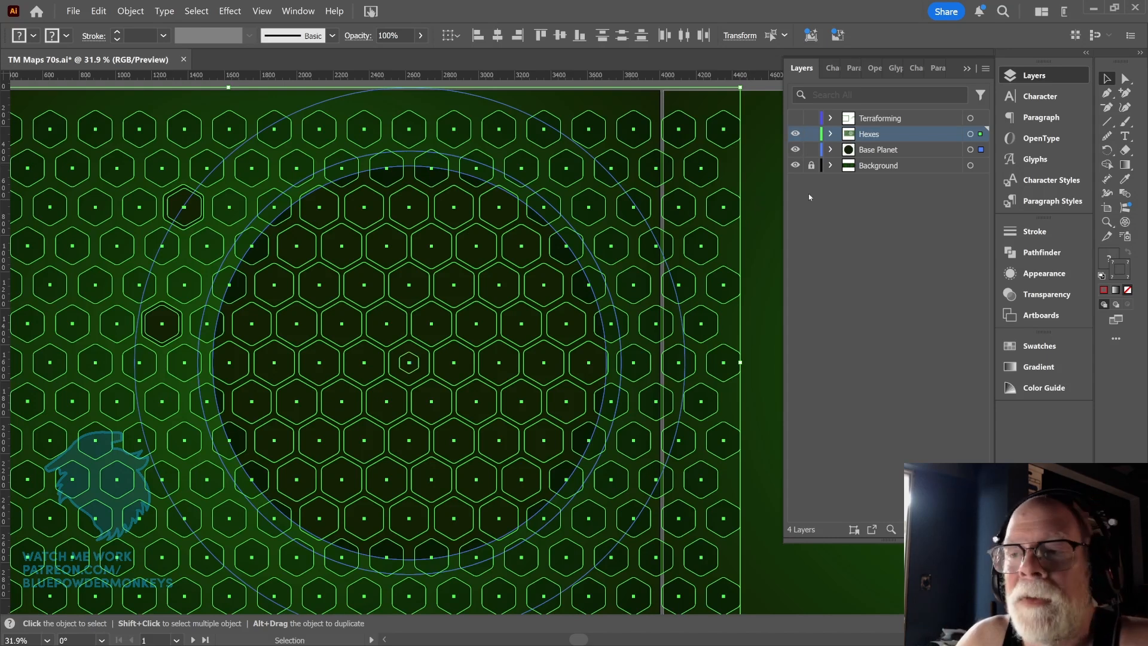
left_click(1107, 95)
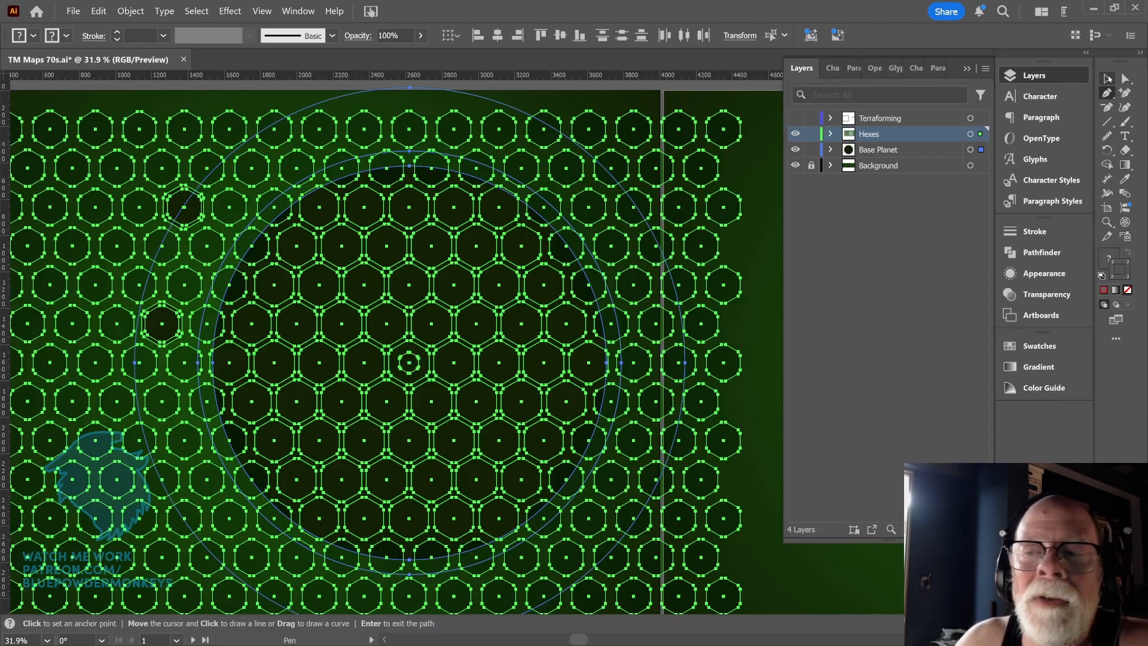
left_click(1107, 78)
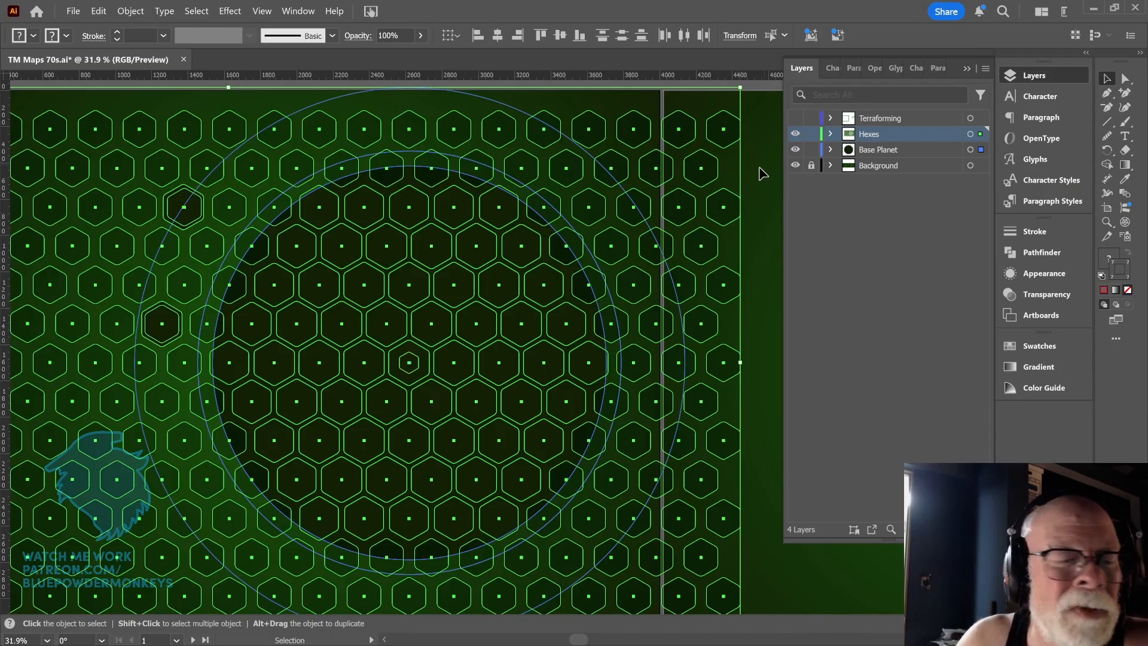
key("space")
left_click_drag(648, 256, 694, 205)
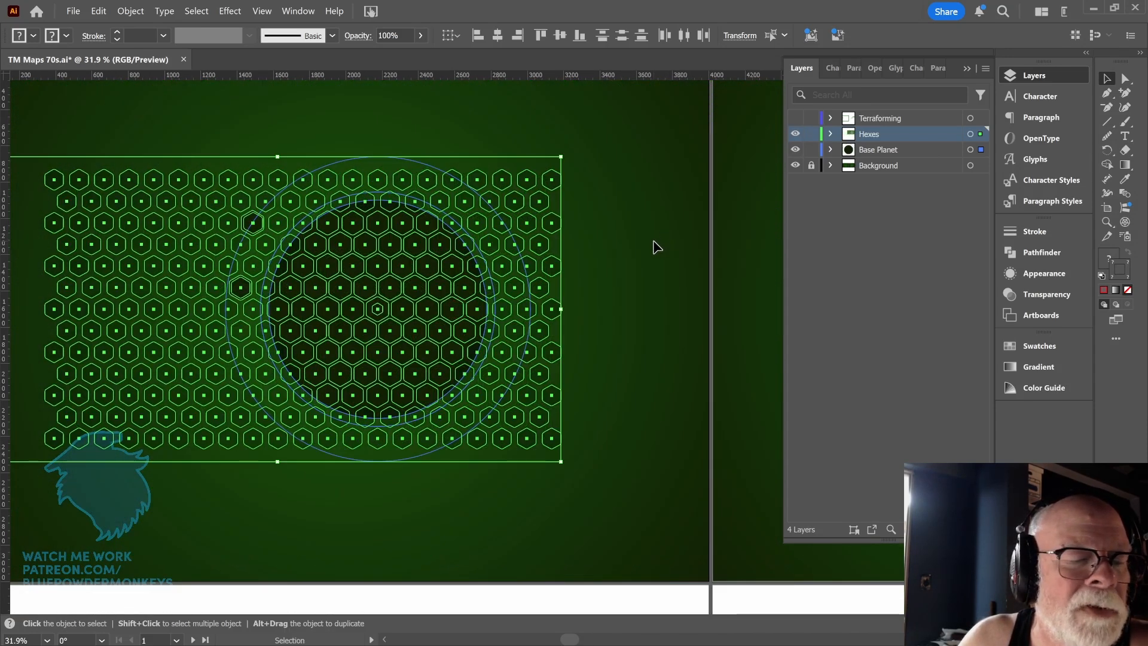
key("ctrl+z")
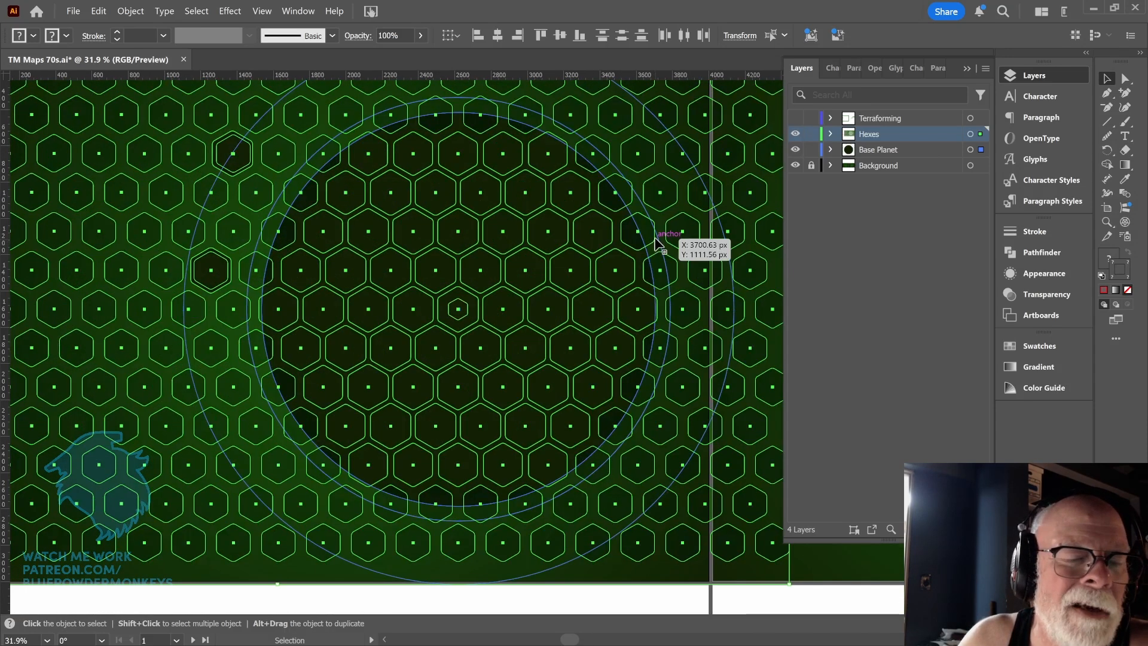
Step: Exclude the red reference hexagon from the selection and try scaling the remaining hexagons and circles down slightly about their centre
left_click(465, 309)
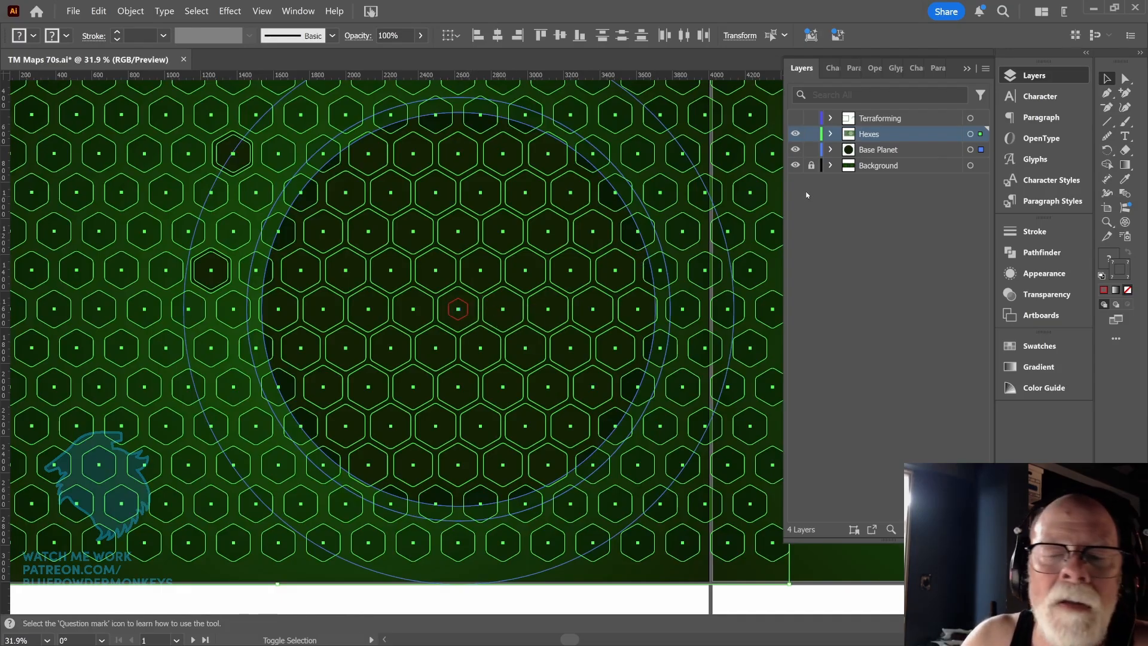
left_click_drag(714, 294, 570, 317)
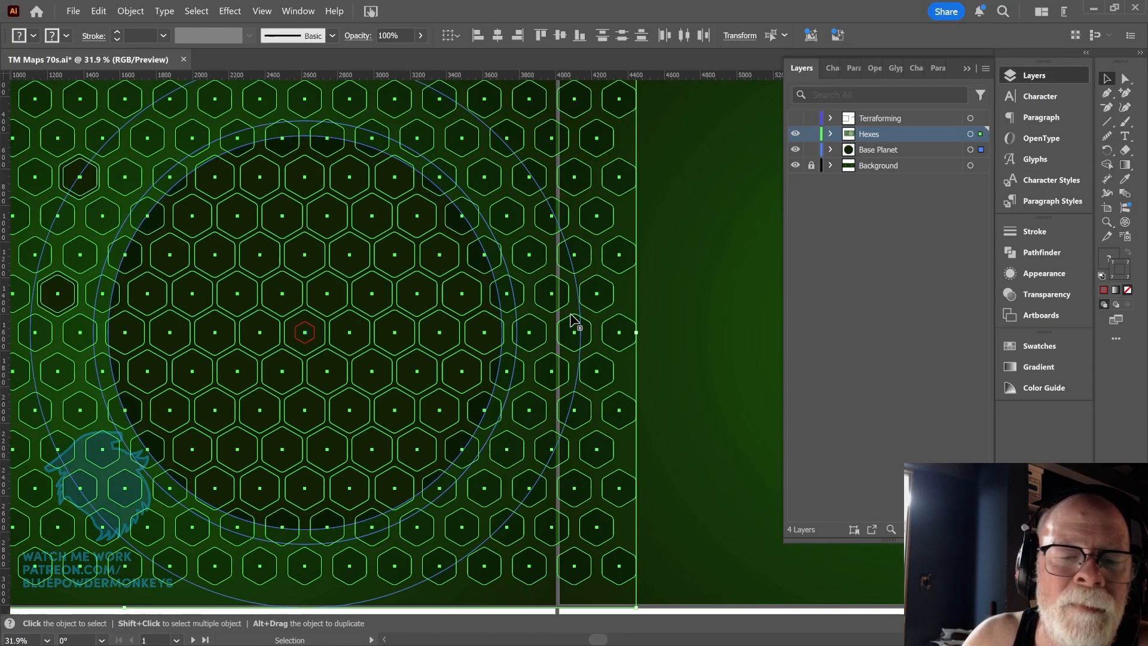
scroll(571, 314, "up", 1)
scroll(570, 321, "down", 3)
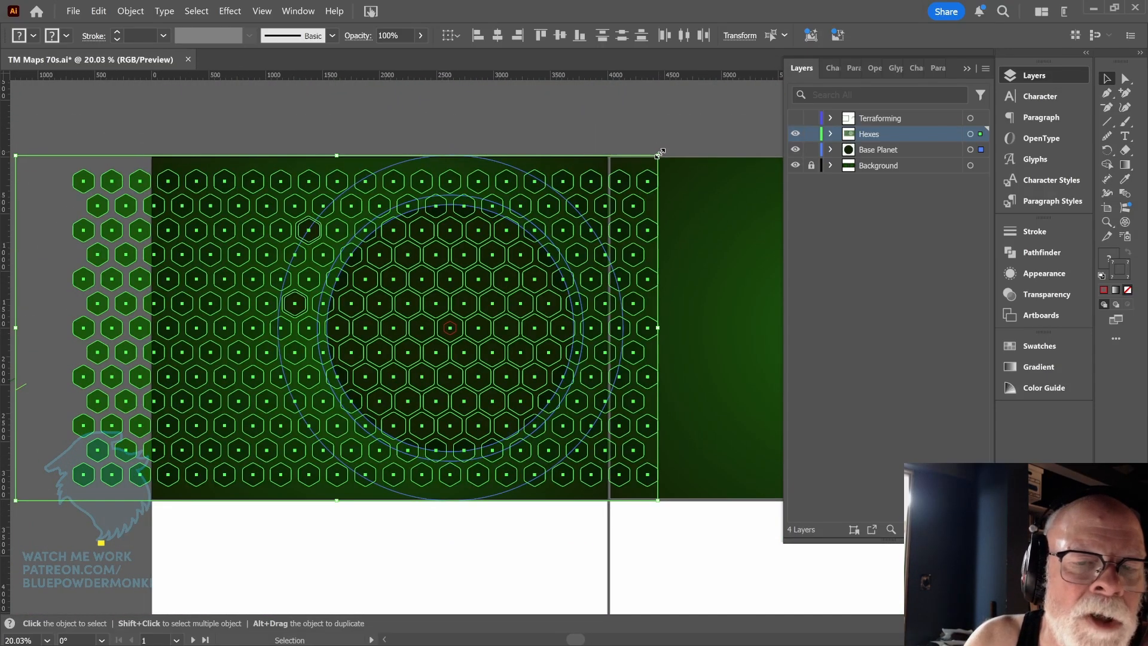
left_click_drag(659, 153, 657, 164)
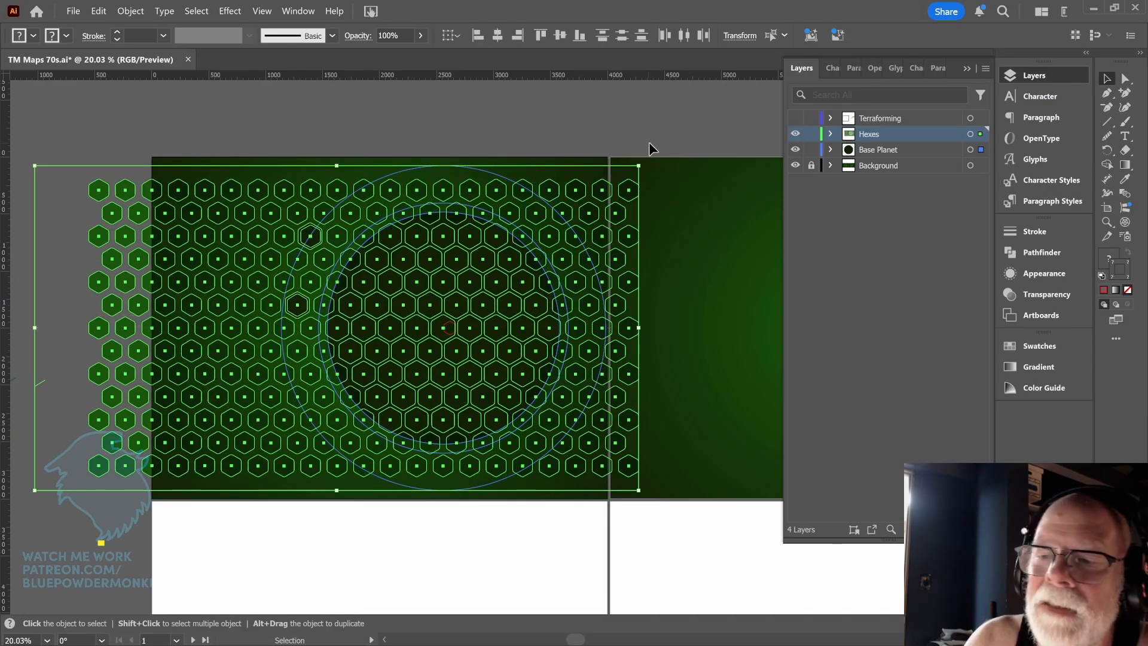
left_click(651, 149)
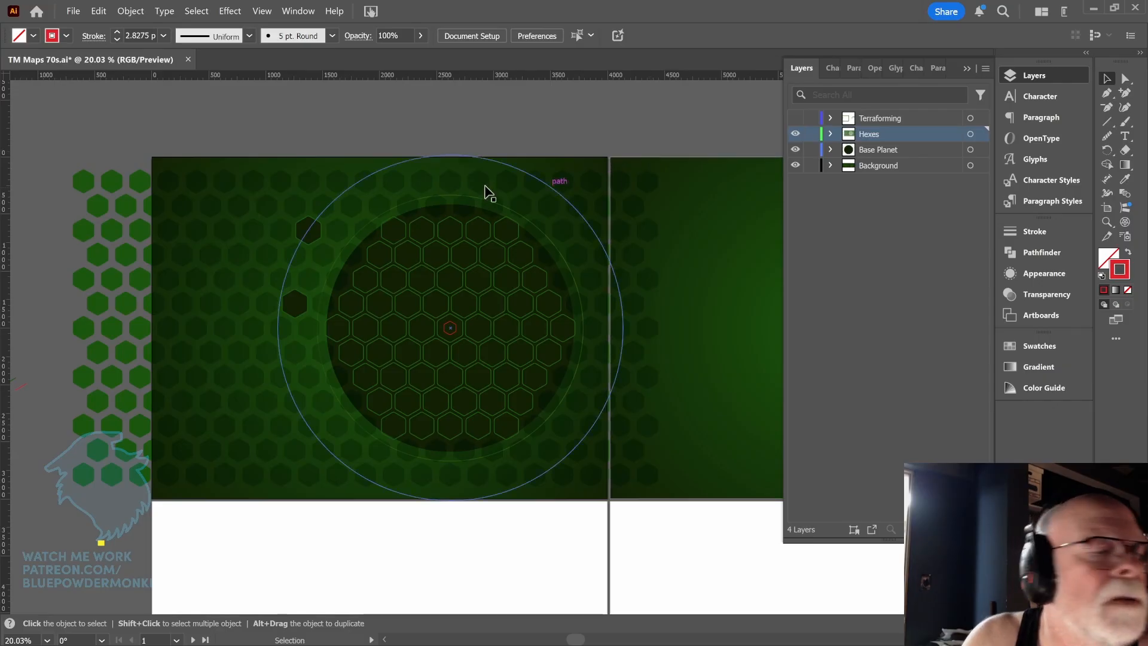
Step: Select the hexagons, planet circles and background together and check their position and size in the Transform settings
left_click(645, 474)
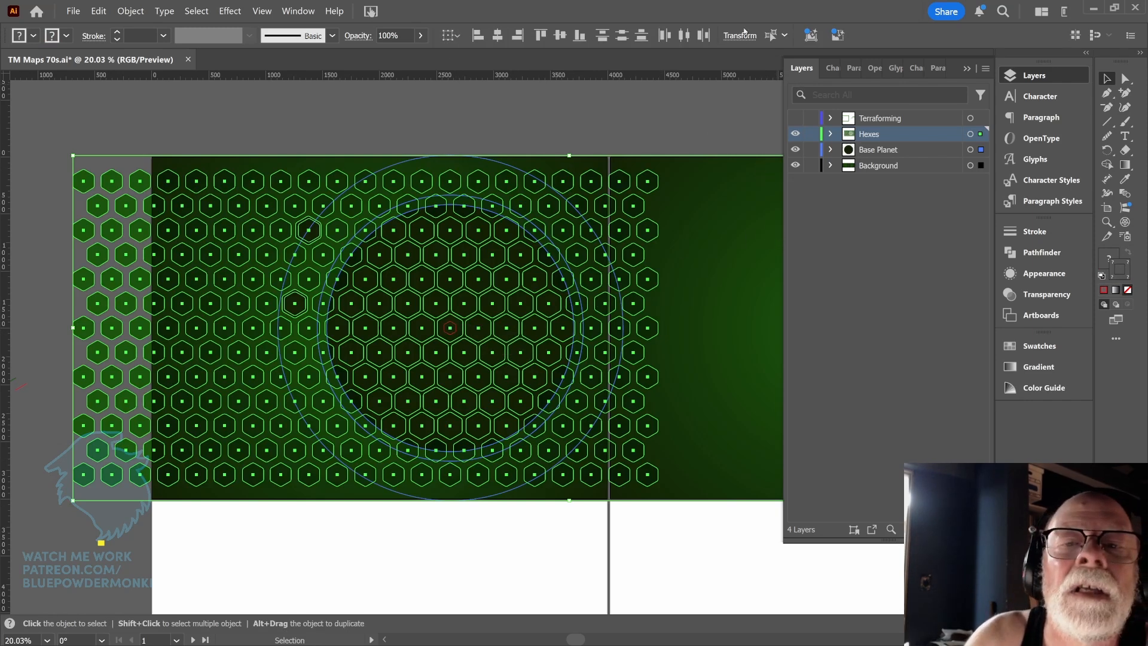
left_click(742, 35)
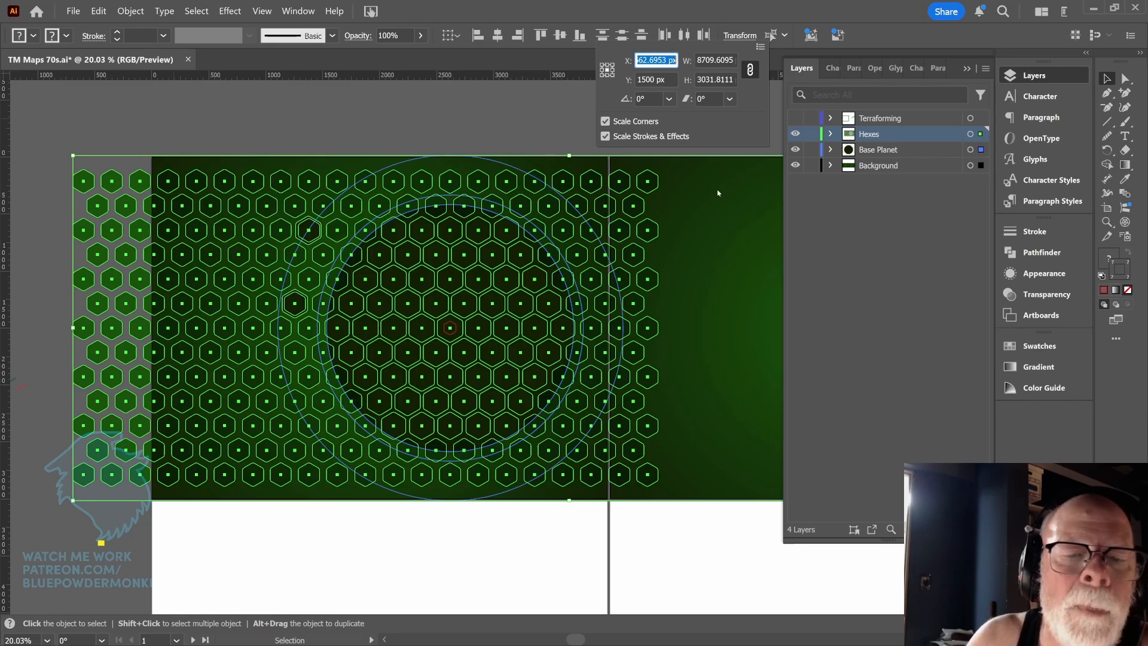
key("Escape")
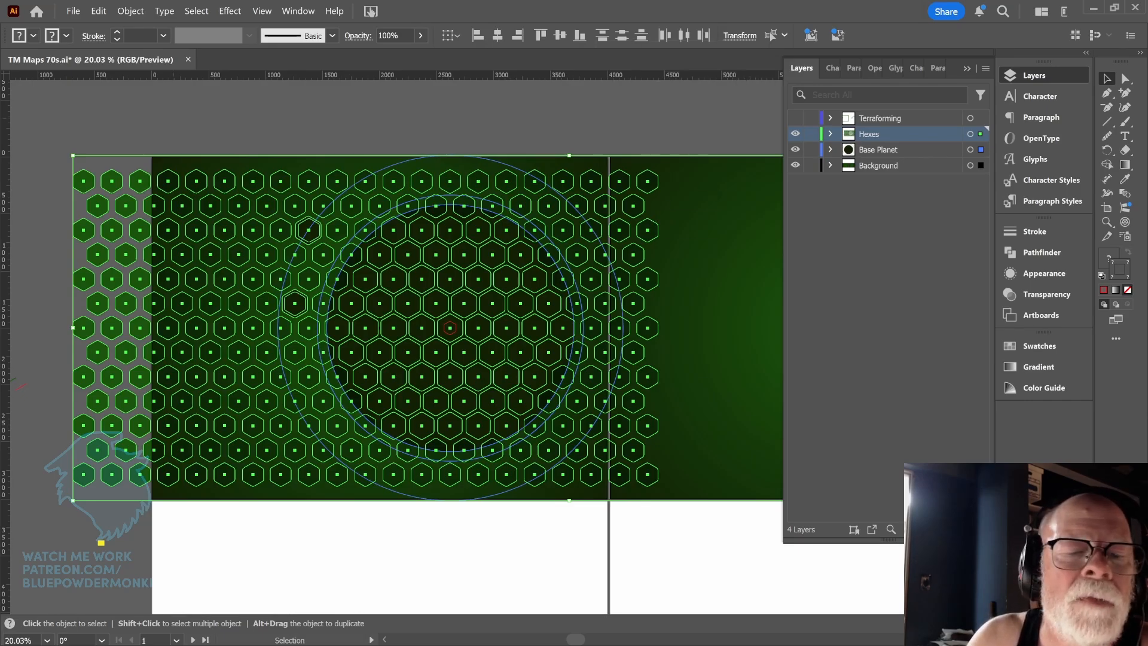
left_click(688, 130)
left_click_drag(700, 233, 523, 220)
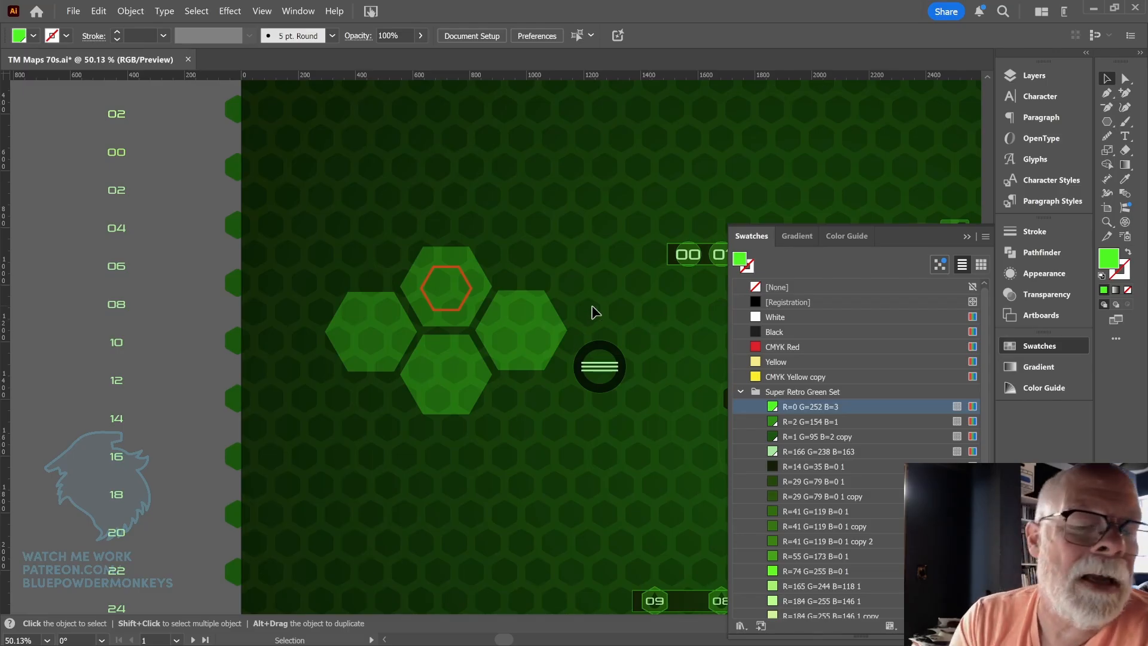
Step: Enlarge the four green hexagons proportionally to about 1005 px wide and place the top one centred around the red reference hexagon
left_click_drag(595, 313, 635, 287)
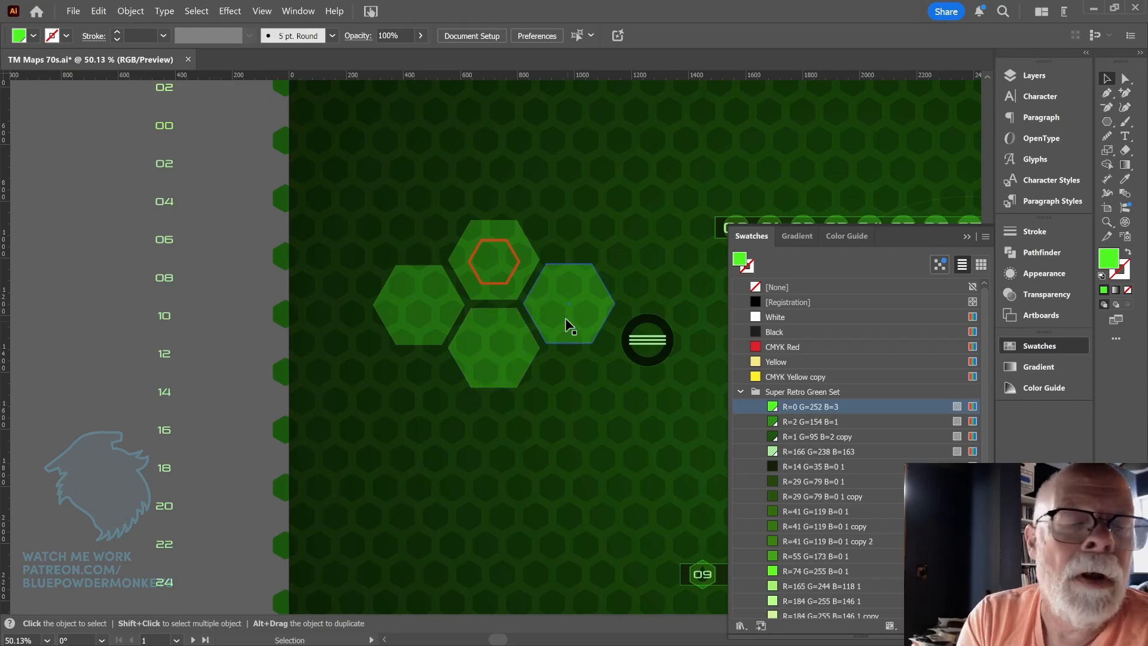
left_click_drag(567, 318, 592, 333)
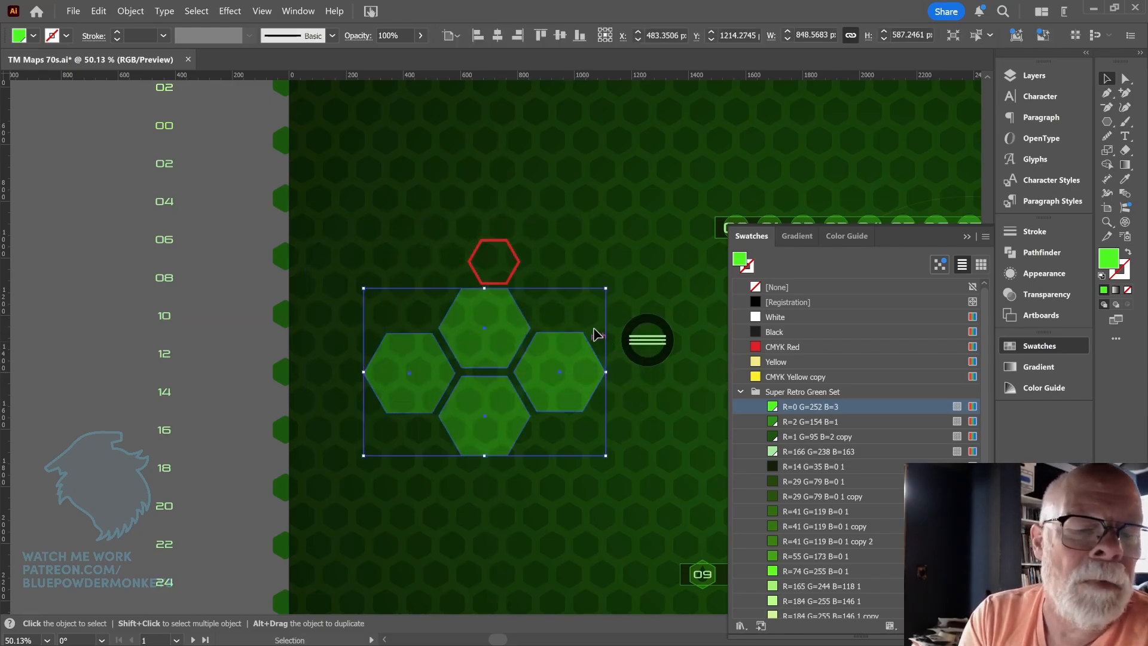
left_click_drag(606, 288, 624, 262)
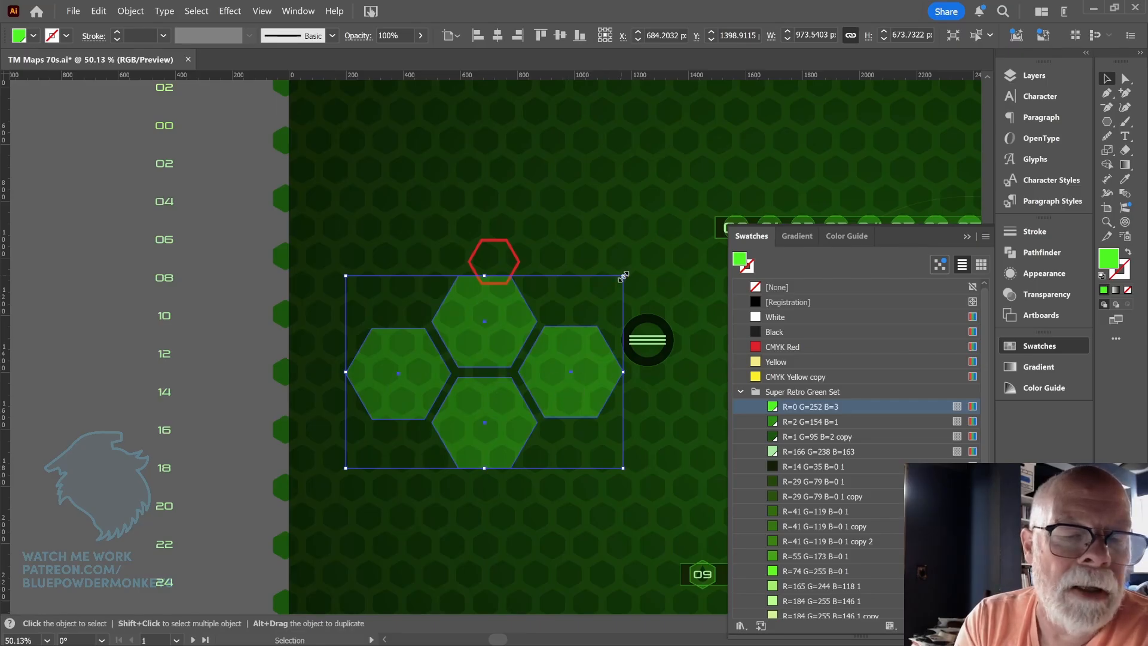
mouse_move(624, 275)
left_mouse_down()
mouse_move(546, 384)
mouse_move(652, 270)
mouse_move(611, 306)
mouse_move(616, 320)
mouse_move(616, 269)
left_mouse_up()
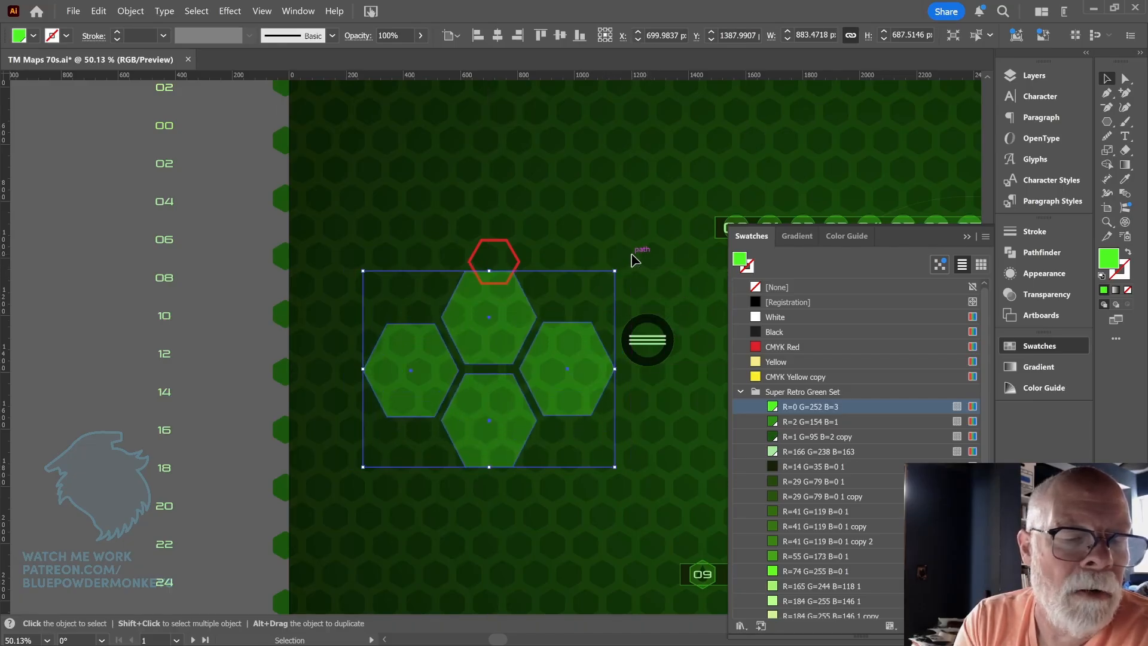
key("ctrl+z")
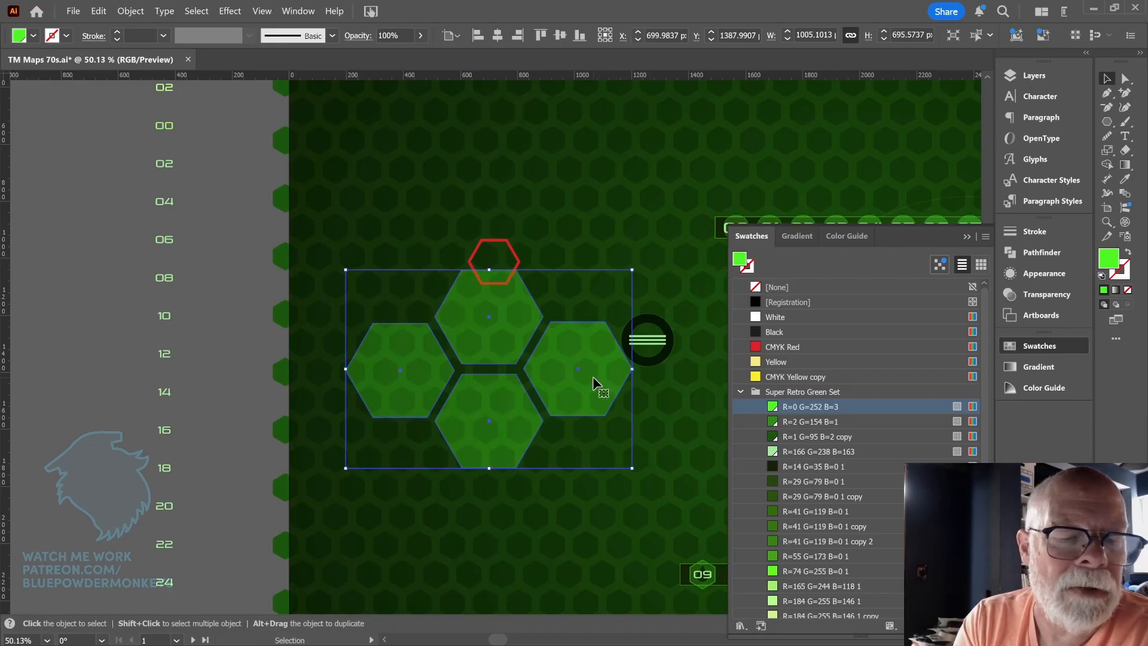
left_click_drag(593, 378, 599, 318)
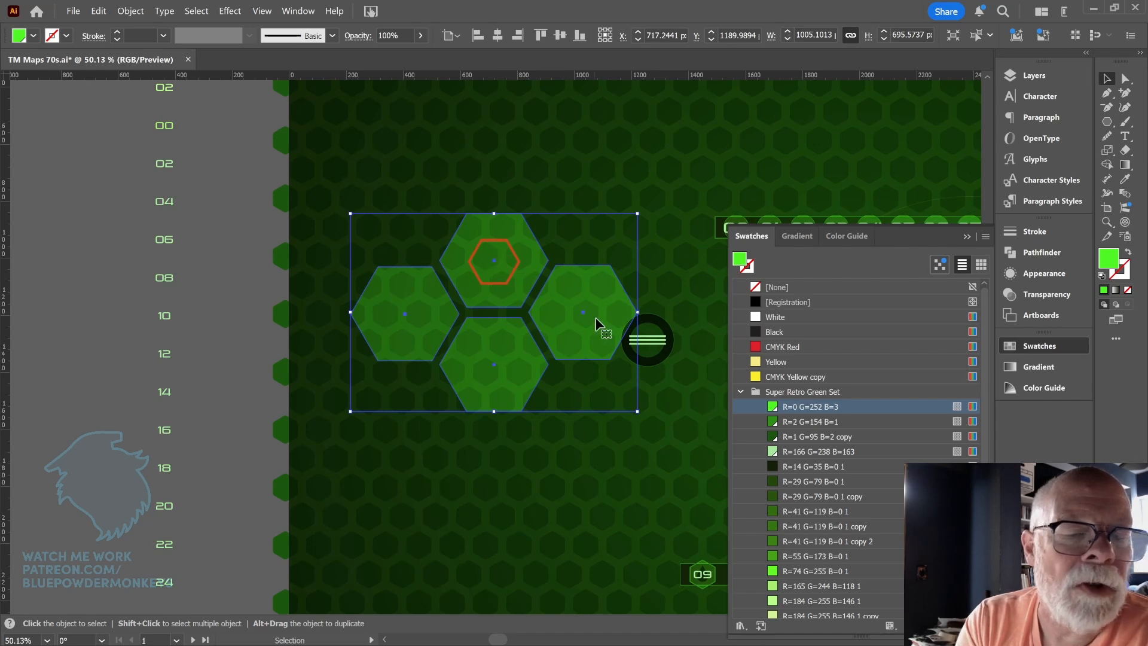
Step: Shrink the four hexagons proportionally to about 479 px wide, fitting the top one onto the red reference hexagon
left_click_drag(596, 323, 555, 334)
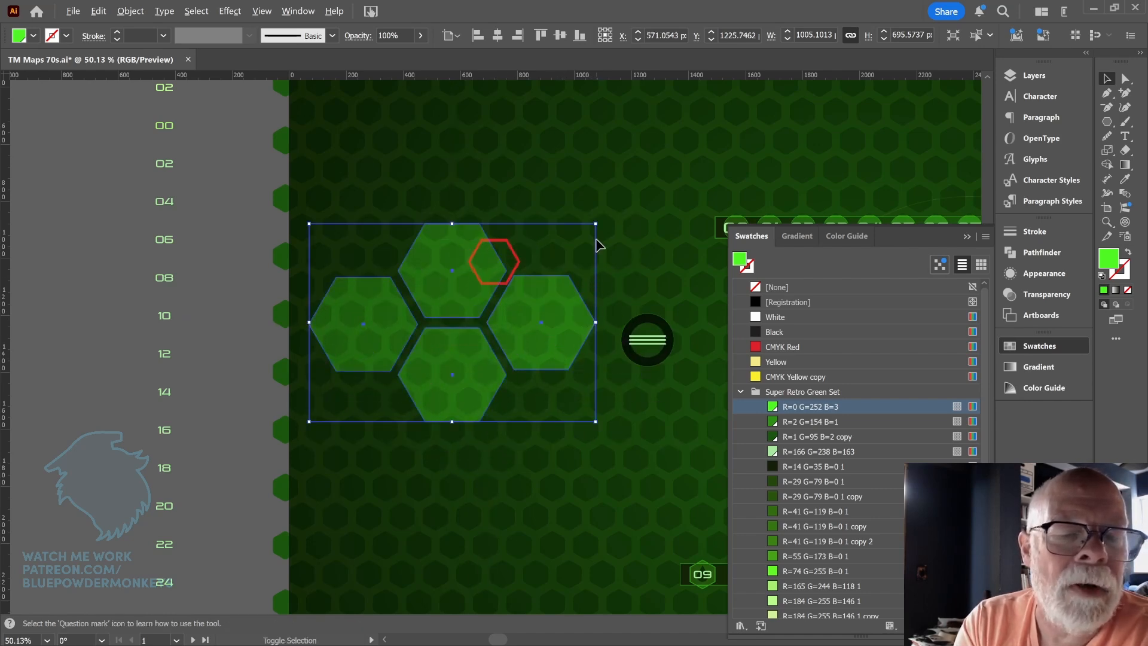
left_click_drag(596, 224, 524, 273)
left_click_drag(511, 333, 546, 299)
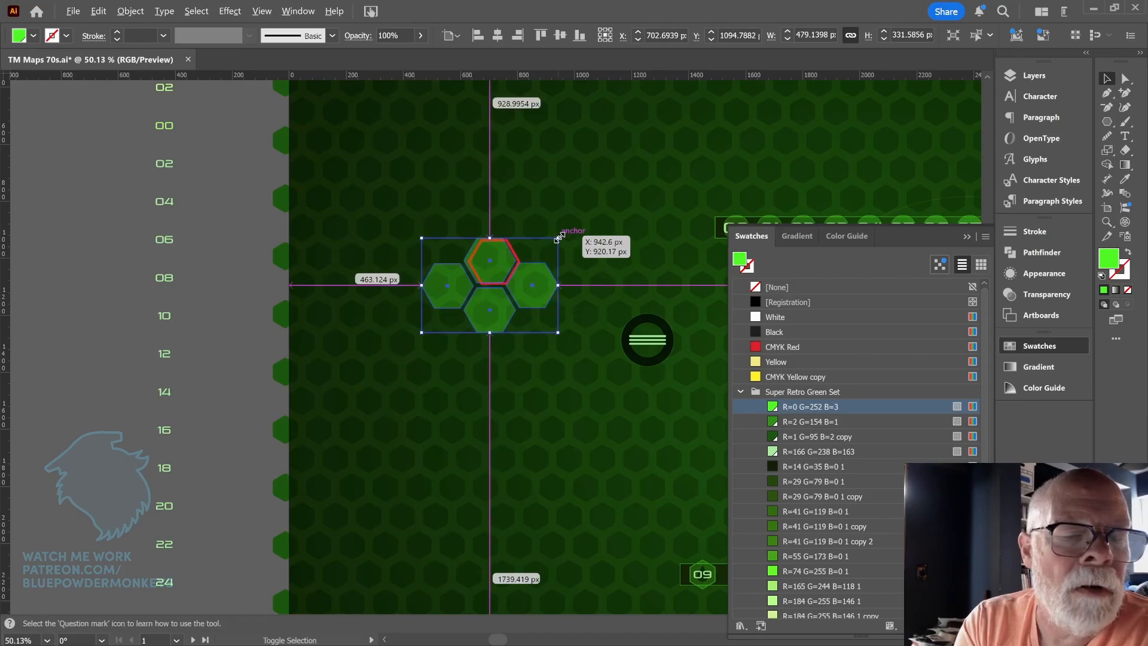
left_click_drag(560, 236, 562, 236)
left_click_drag(545, 278, 546, 281)
left_click_drag(566, 234, 559, 239)
Step: Enlarge the four hexagons proportionally to about 958 px wide and centre the top one around the red reference hexagon
left_click_drag(537, 296, 531, 350)
left_click_drag(555, 291, 615, 250)
left_click_drag(595, 355, 601, 326)
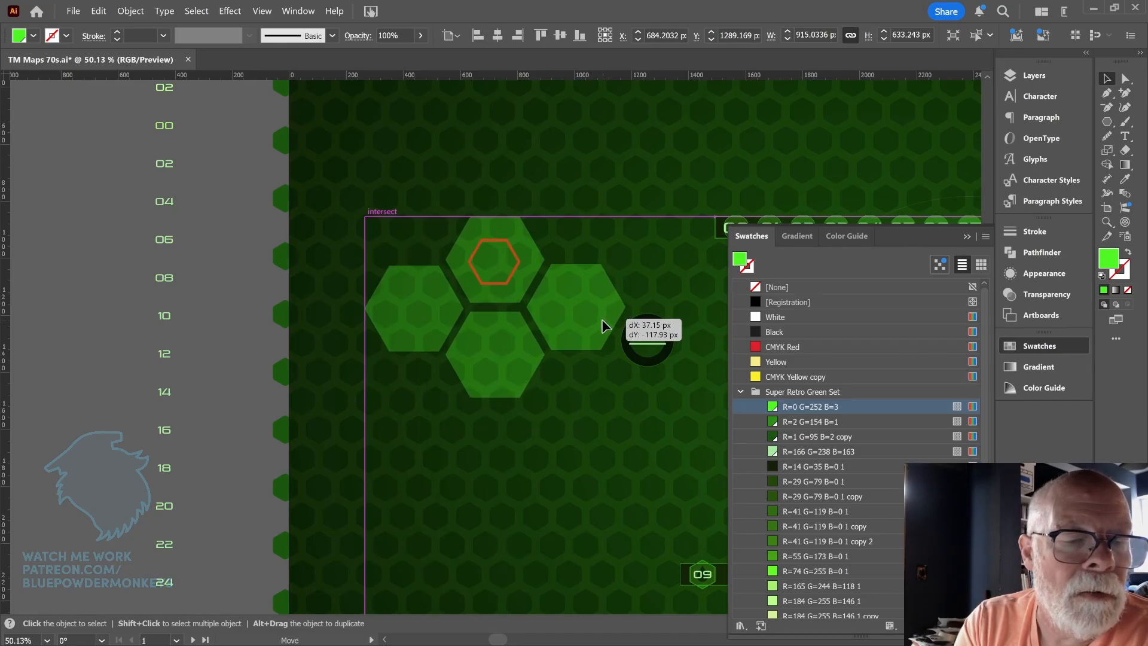
left_click_drag(626, 216, 631, 212)
left_click_drag(603, 278, 602, 284)
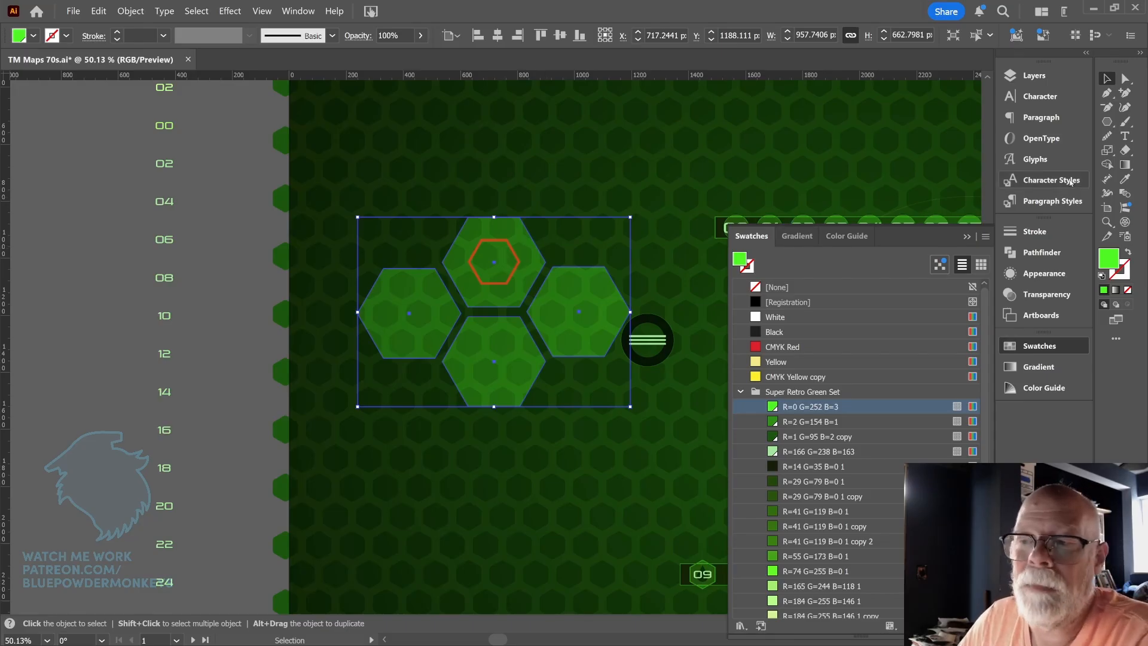
Step: Examine the Rotate options with the pivot set on the left hexagon, and close them without rotating
left_click(1106, 152)
left_click(1065, 153)
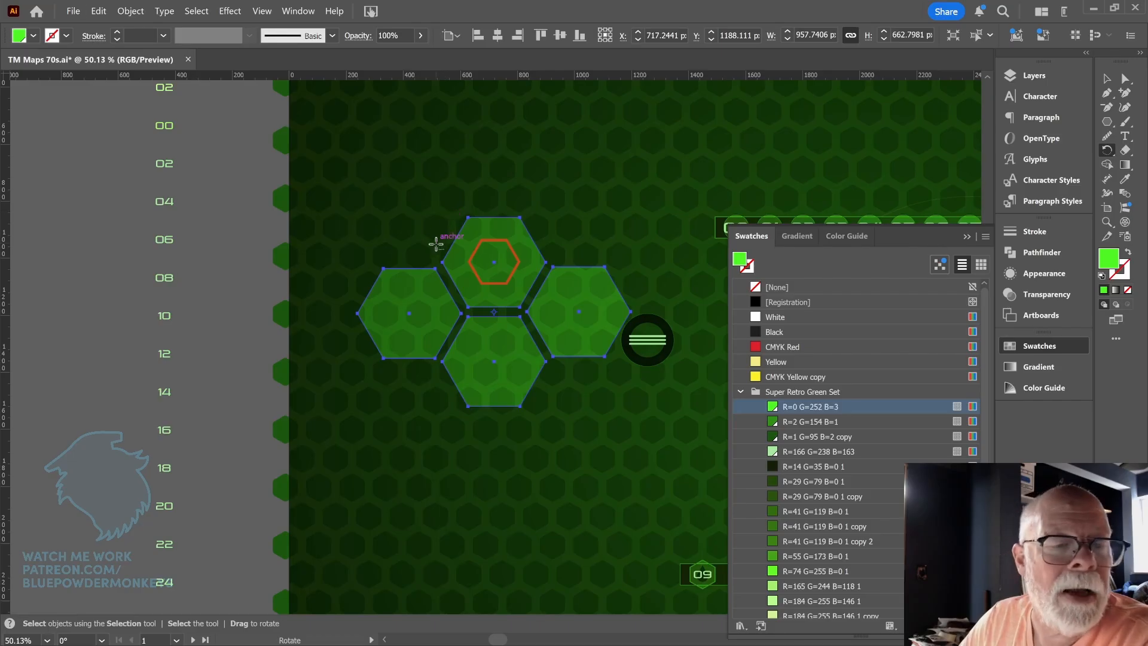
left_click(392, 280, "alt")
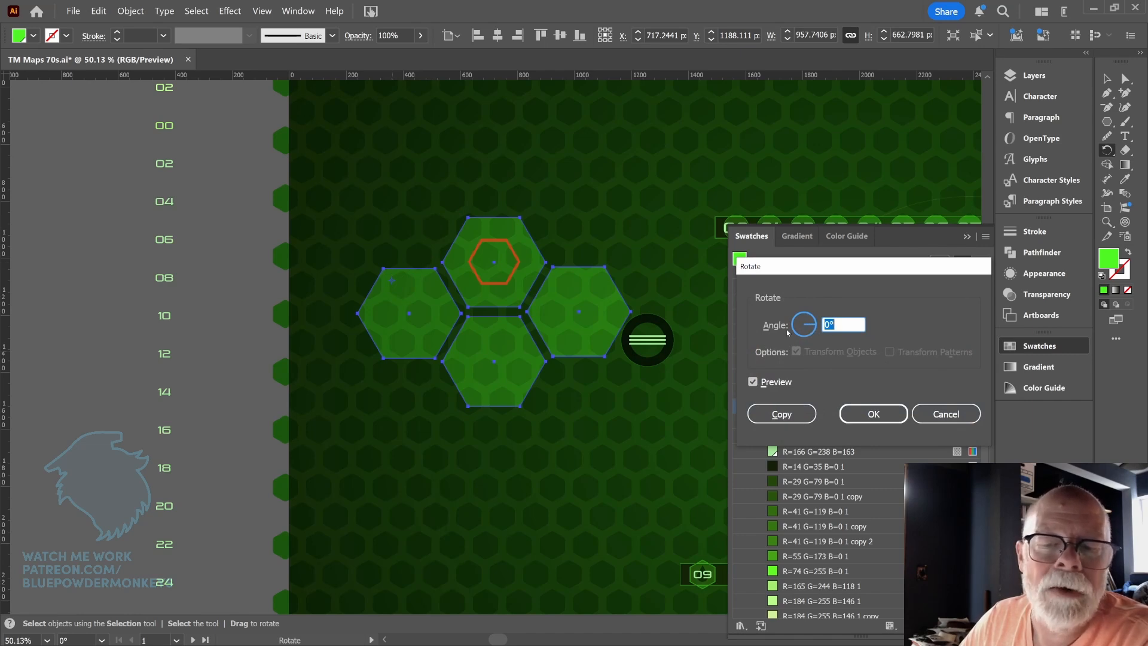
left_click(959, 416)
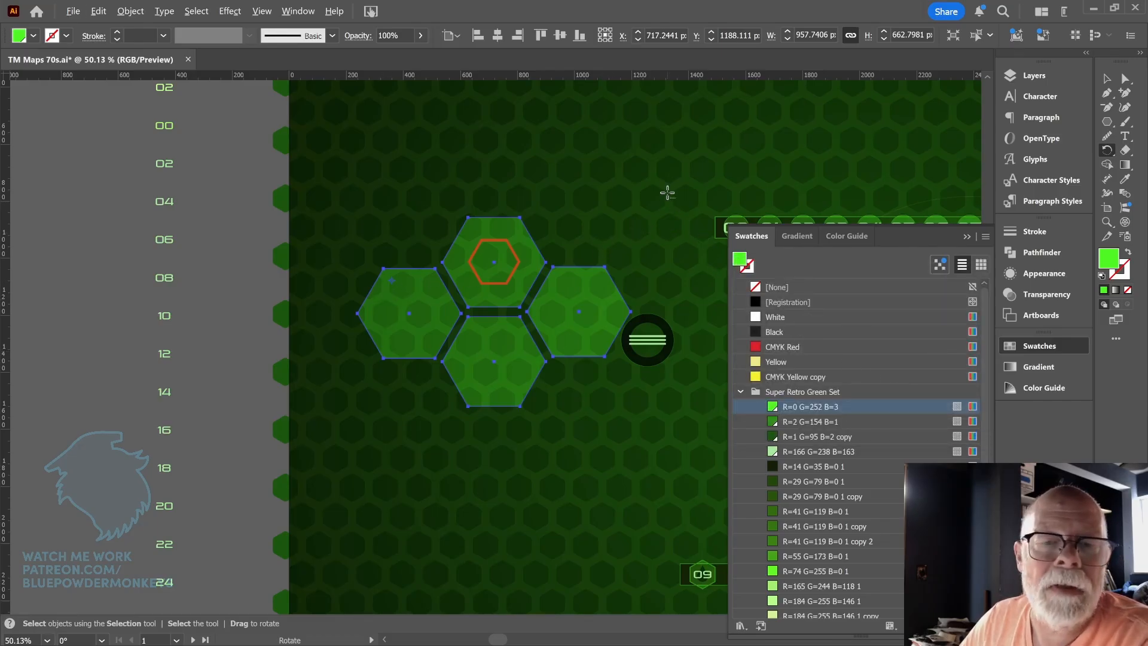
Step: Try rotating the four hexagons about a pivot in the upper-left part of the top hexagon, and undo the rotation
left_click(476, 229)
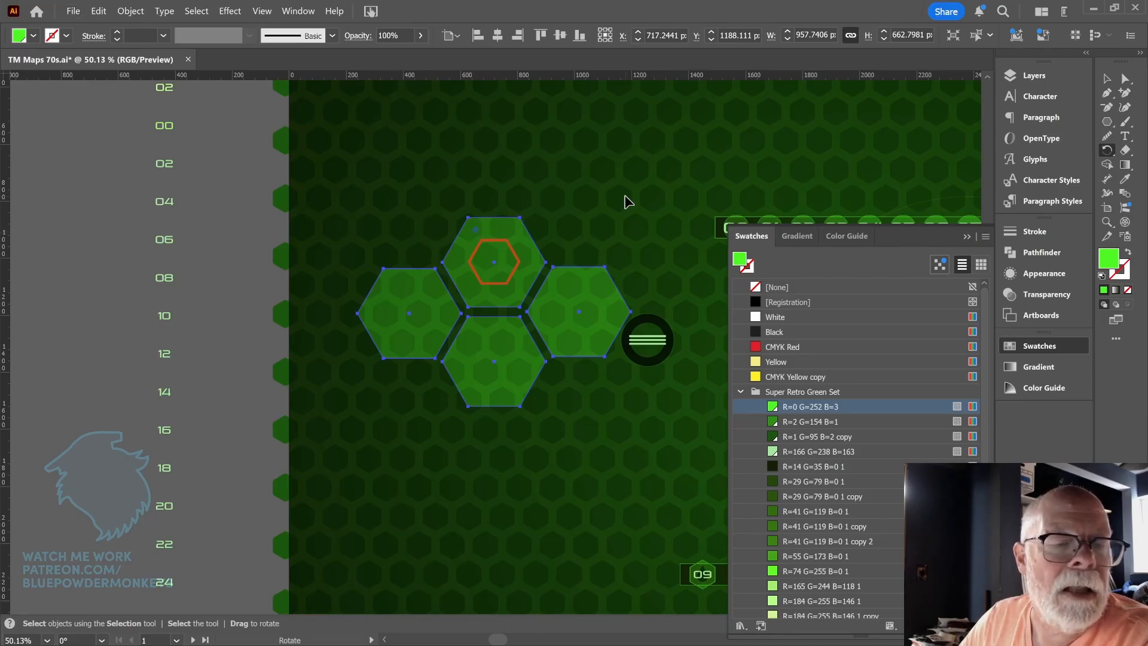
left_click_drag(627, 201, 600, 166)
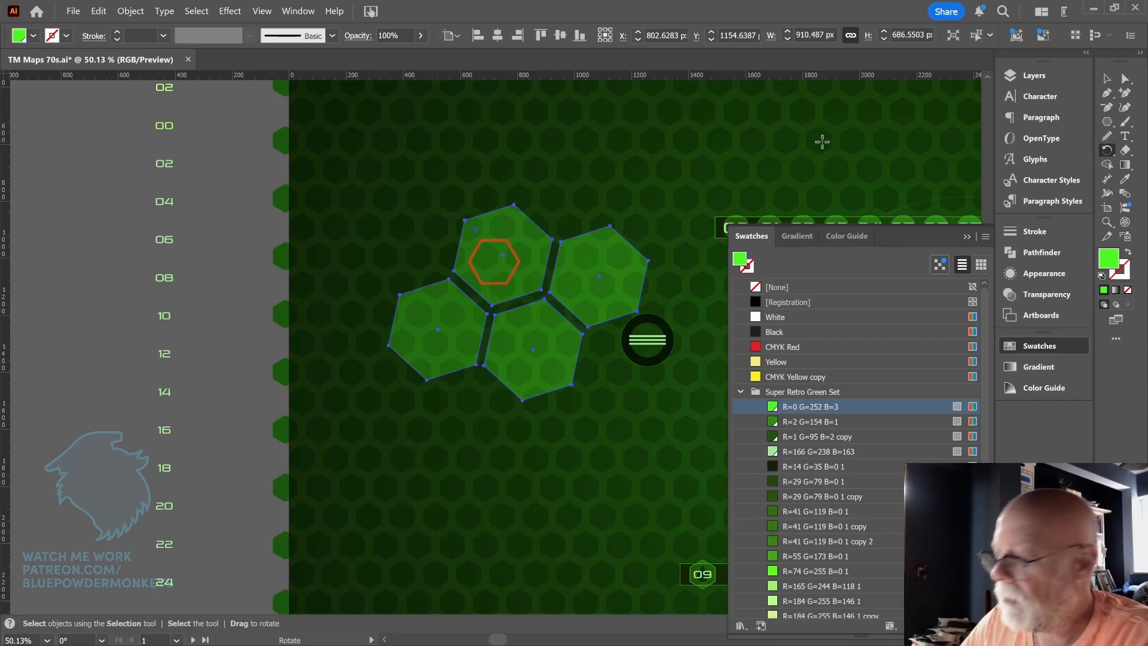
key("ctrl+z")
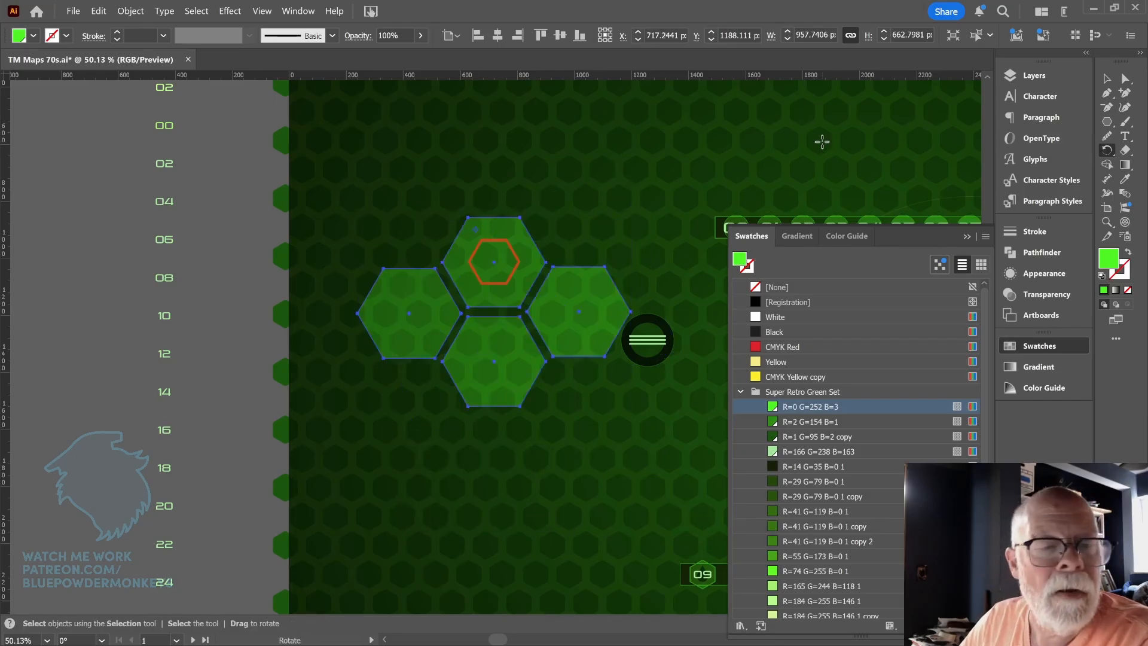
Step: Try scaling the four hexagons with the Scale tool about the centre of the red reference hexagon, undoing the trials
left_click(1106, 151)
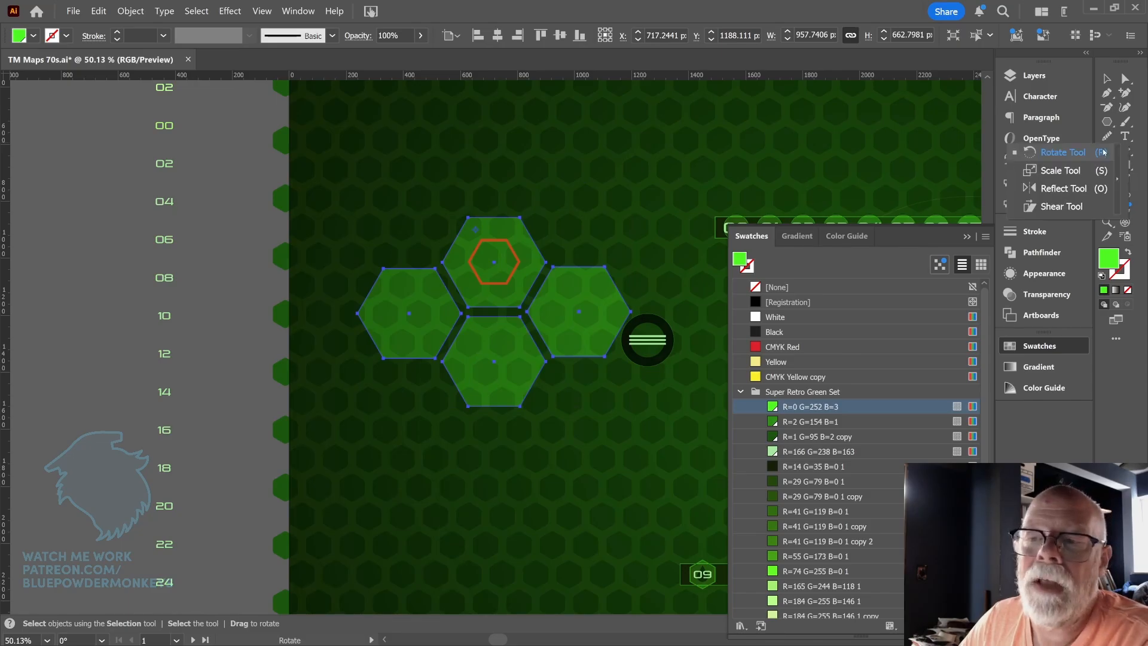
left_click(1062, 171)
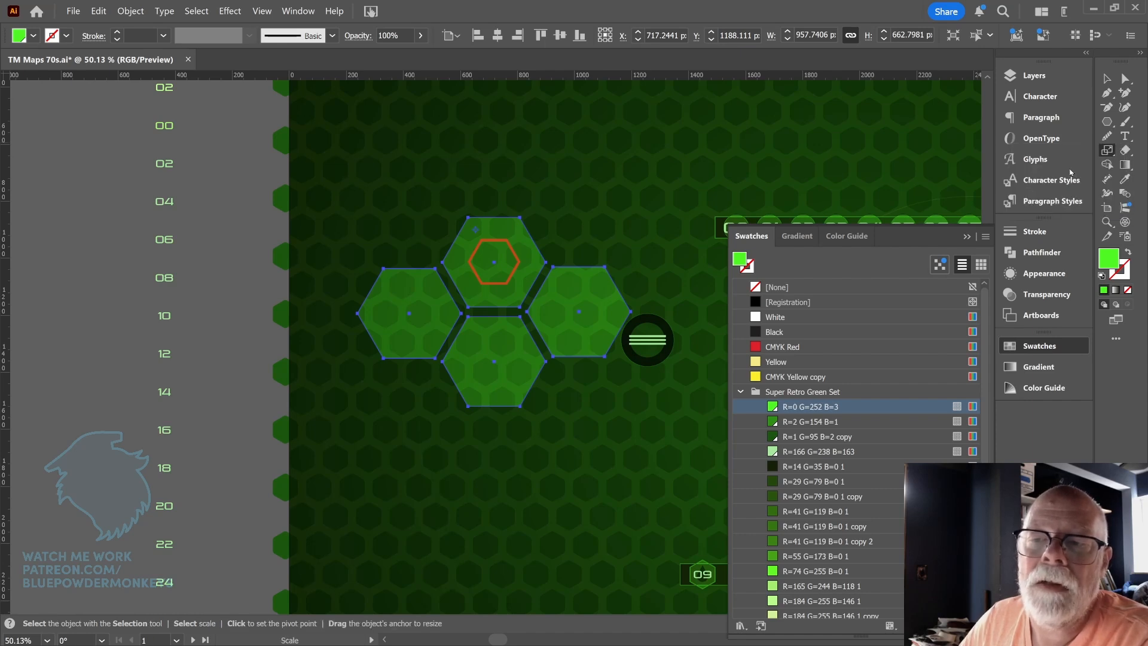
left_click(494, 262)
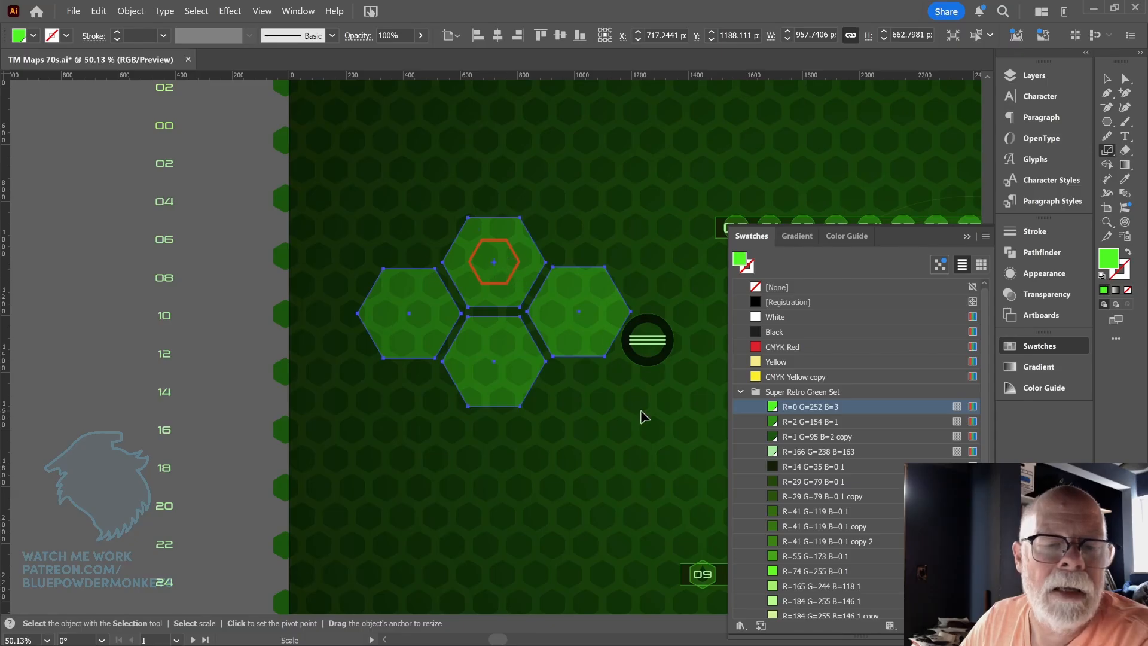
left_click_drag(641, 415, 594, 356)
key("ctrl+z")
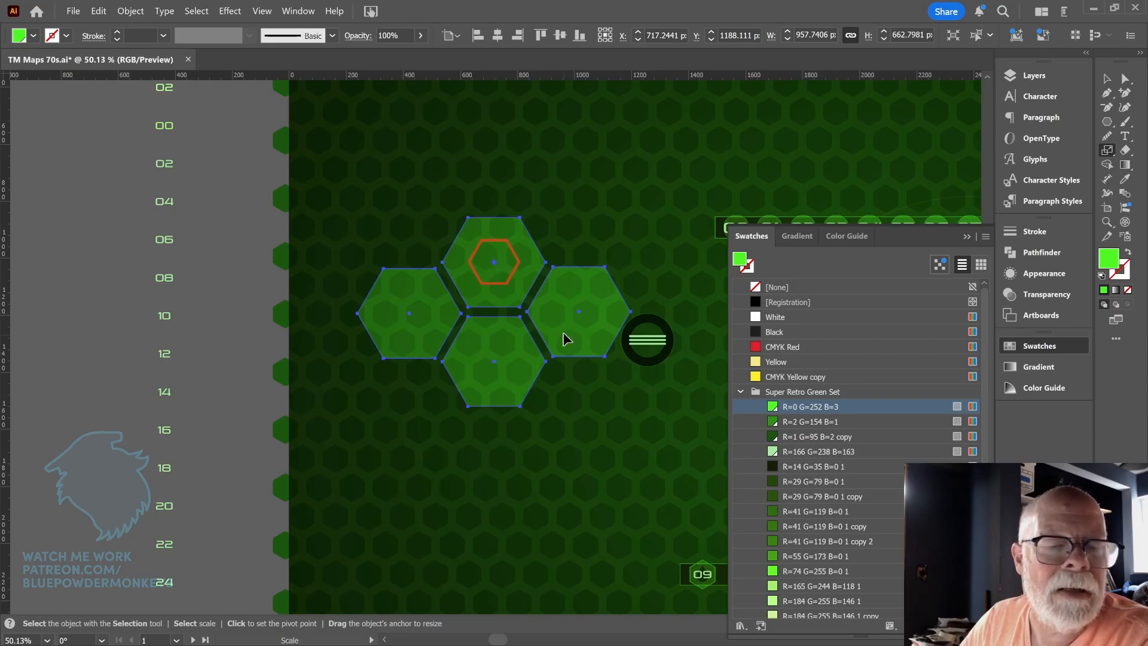
mouse_move(564, 335)
left_mouse_down()
mouse_move(541, 312)
mouse_move(558, 335)
left_mouse_up()
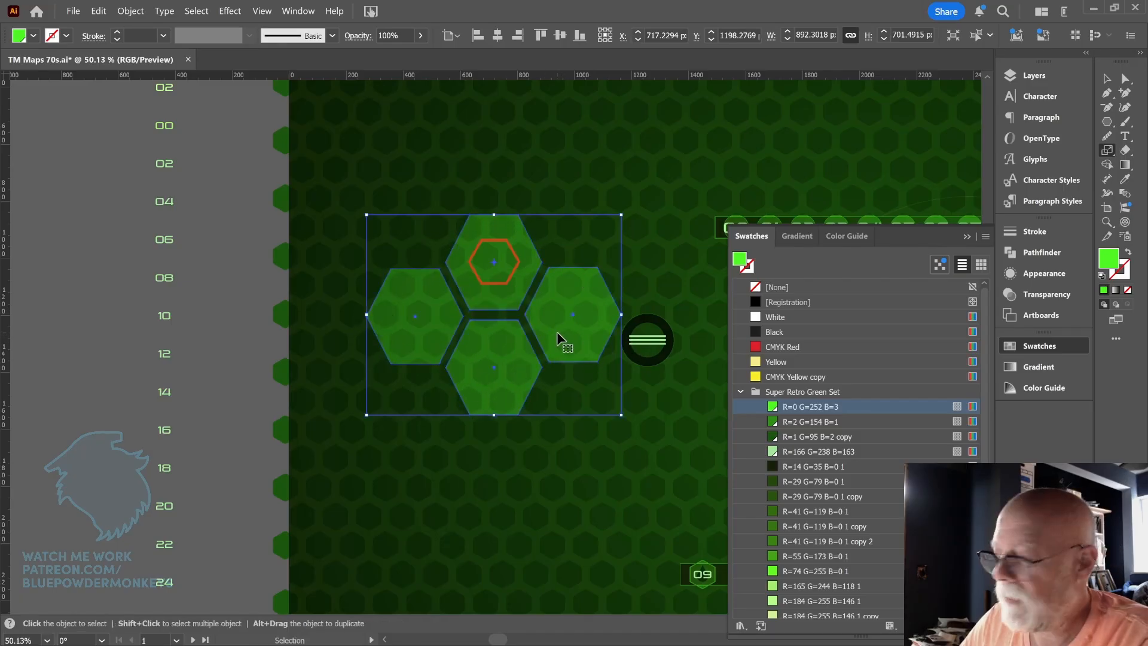
key("ctrl+z")
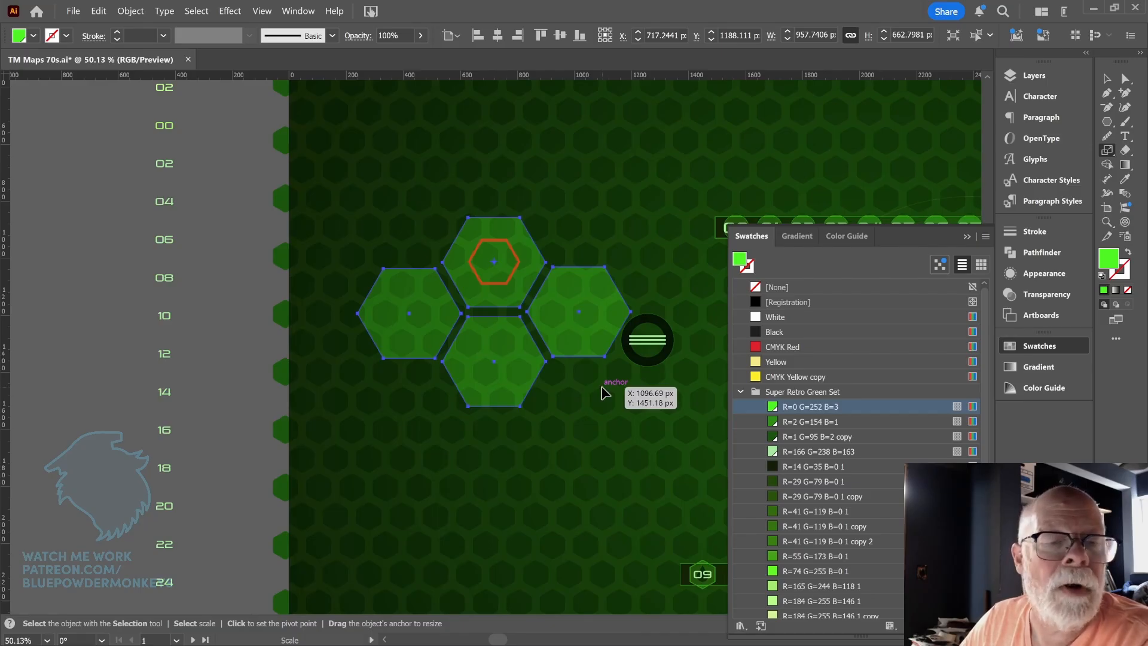
left_click_drag(605, 392, 540, 330)
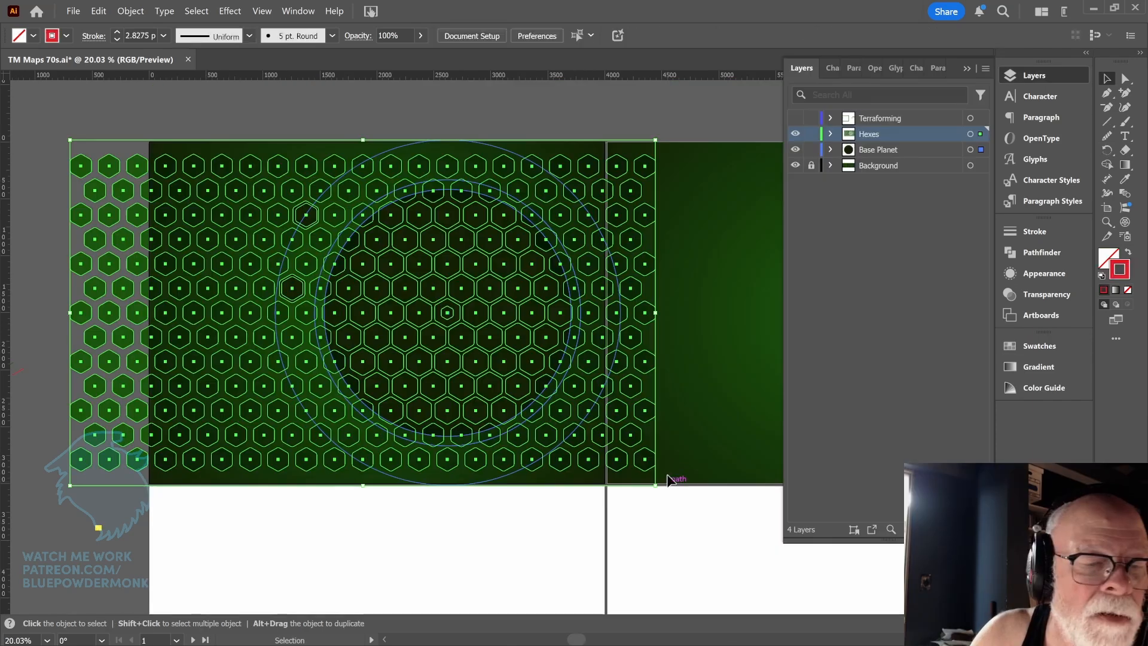
Step: Lock the red reference hexagon at the planet's centre and check its lock among the objects of the Hexes layer
left_click(450, 314)
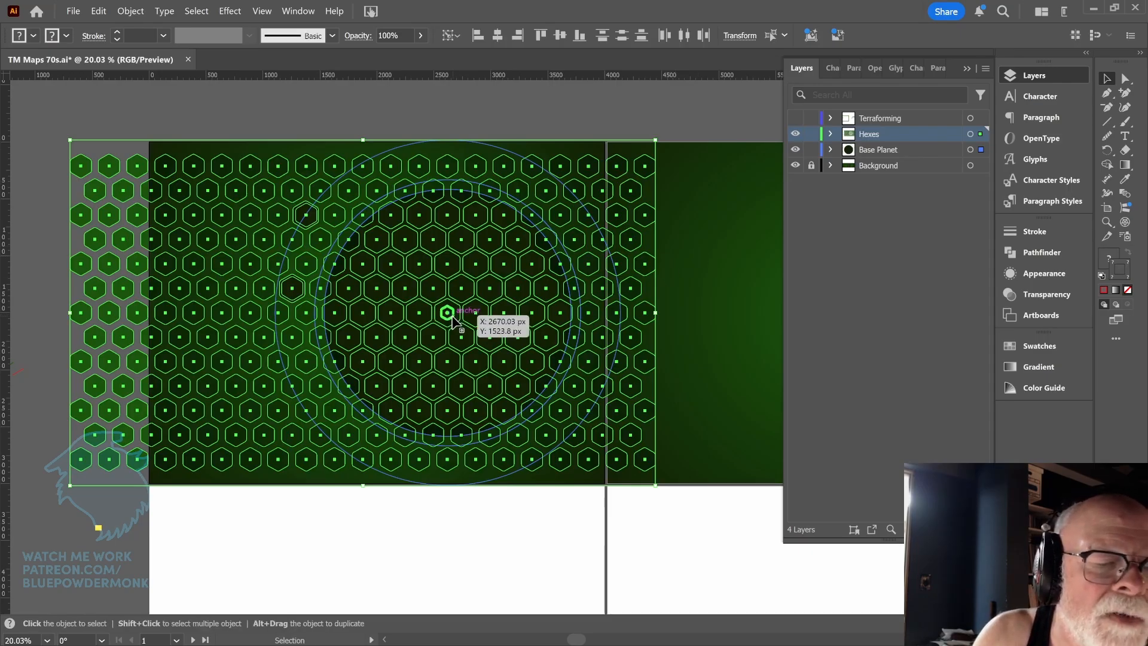
left_click(700, 270)
left_click(448, 313)
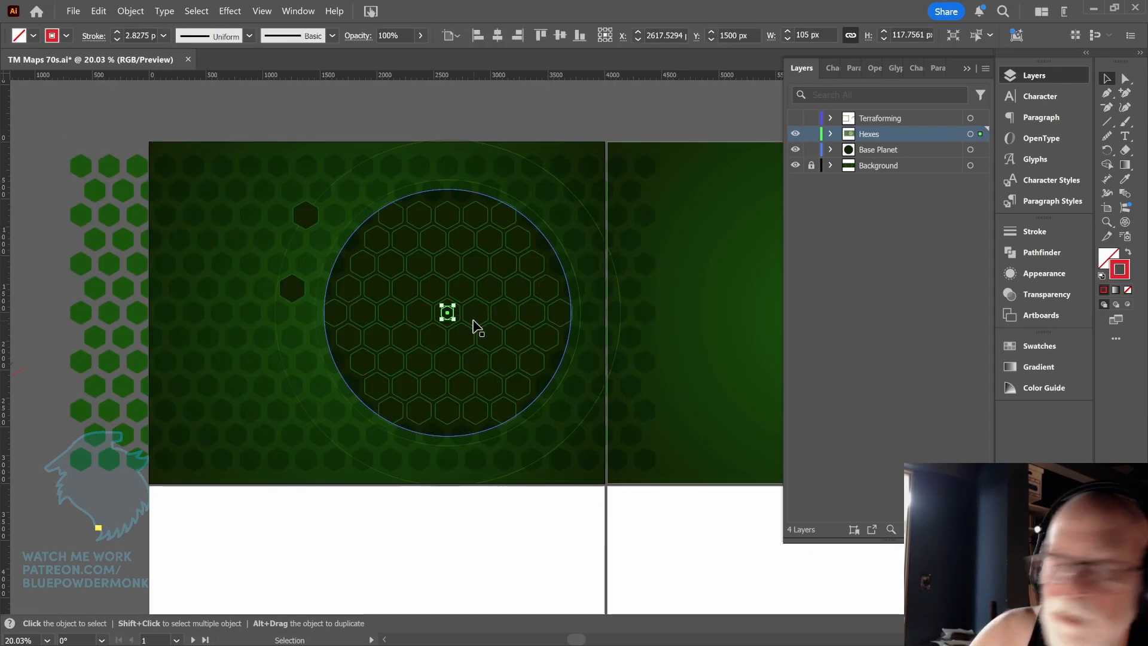
key("ctrl+shift+a")
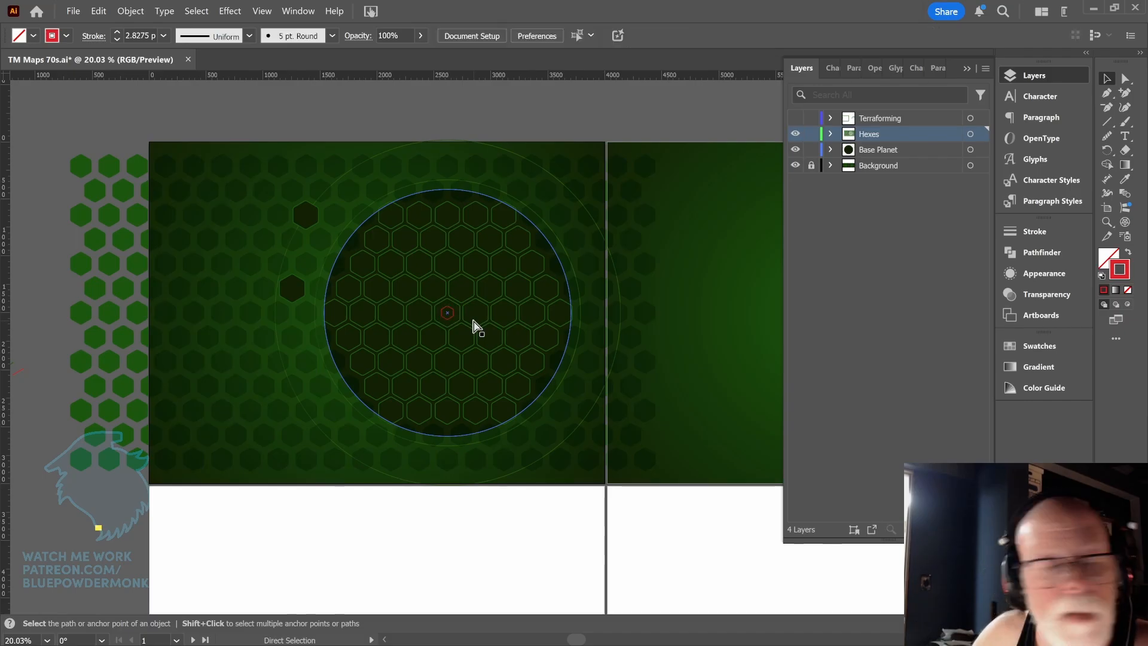
left_click(831, 133)
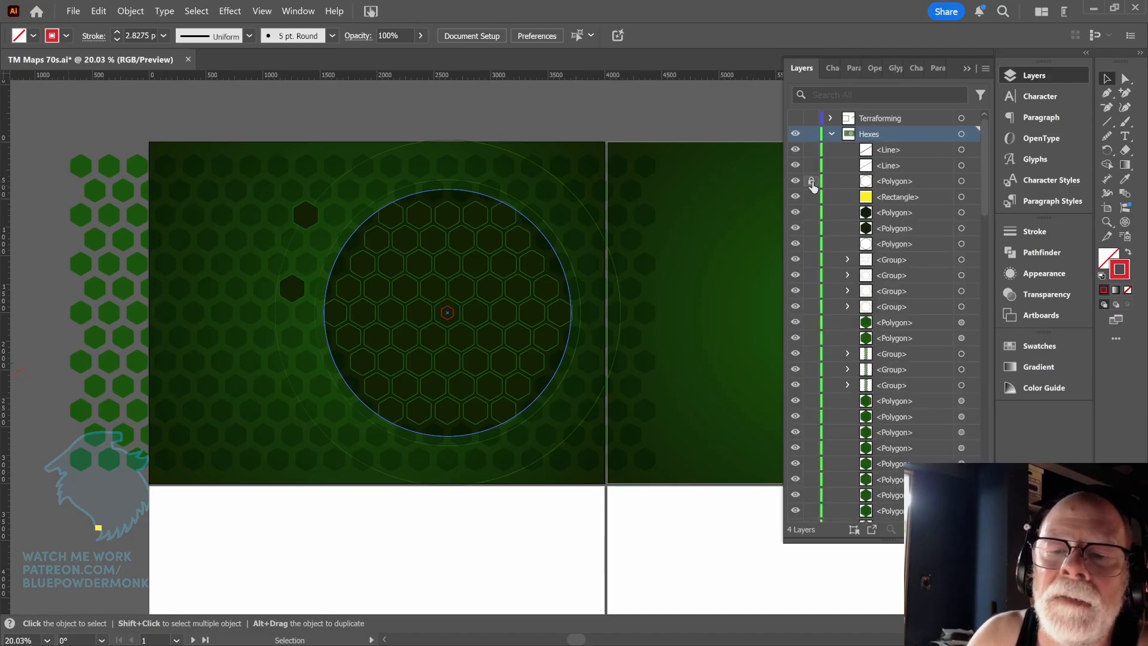
left_click(831, 135)
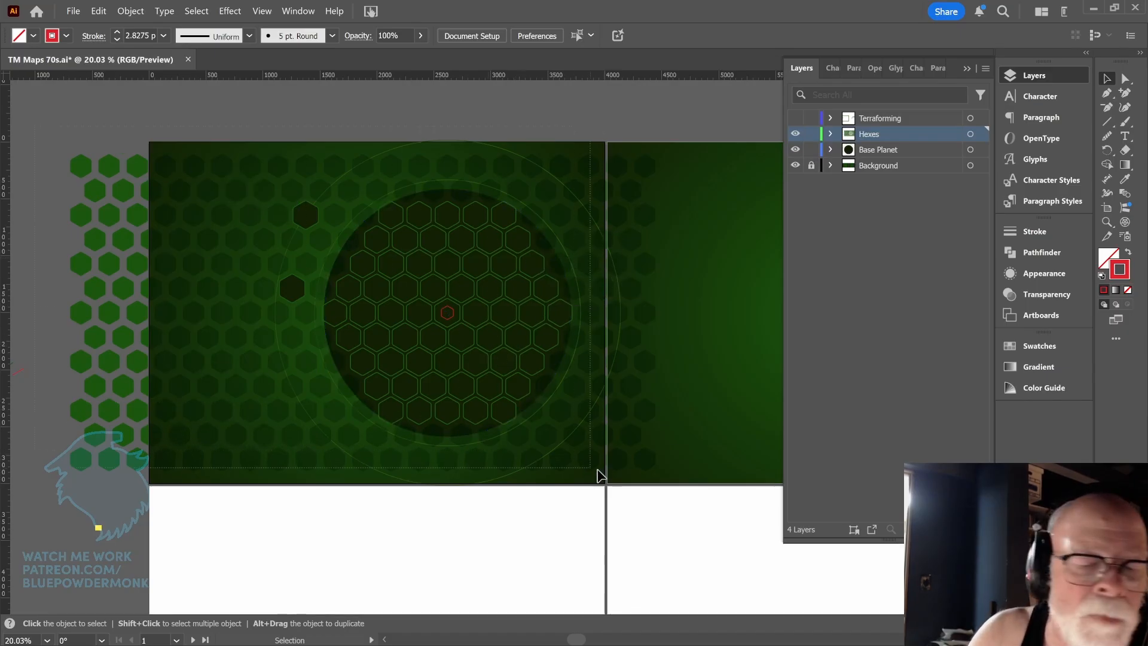
Step: Select all the unlocked hexagons and planet circles and scale them down proportionally towards the size of the red reference hexagon
key("ctrl+a")
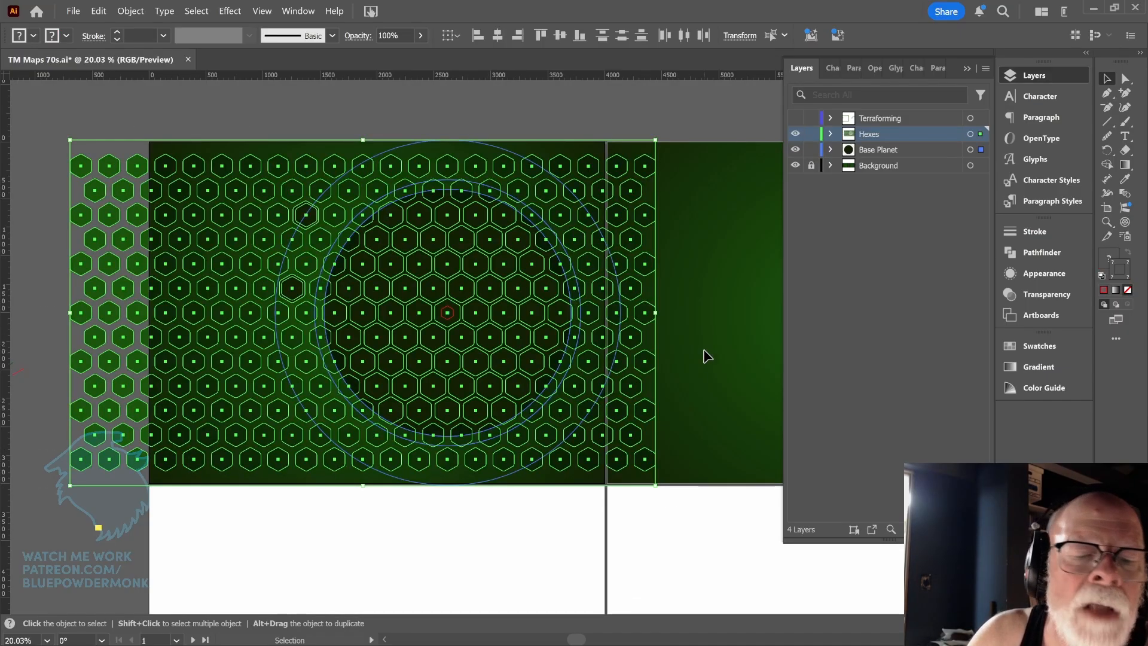
scroll(705, 354, "up", 3)
left_click_drag(639, 286, 720, 357)
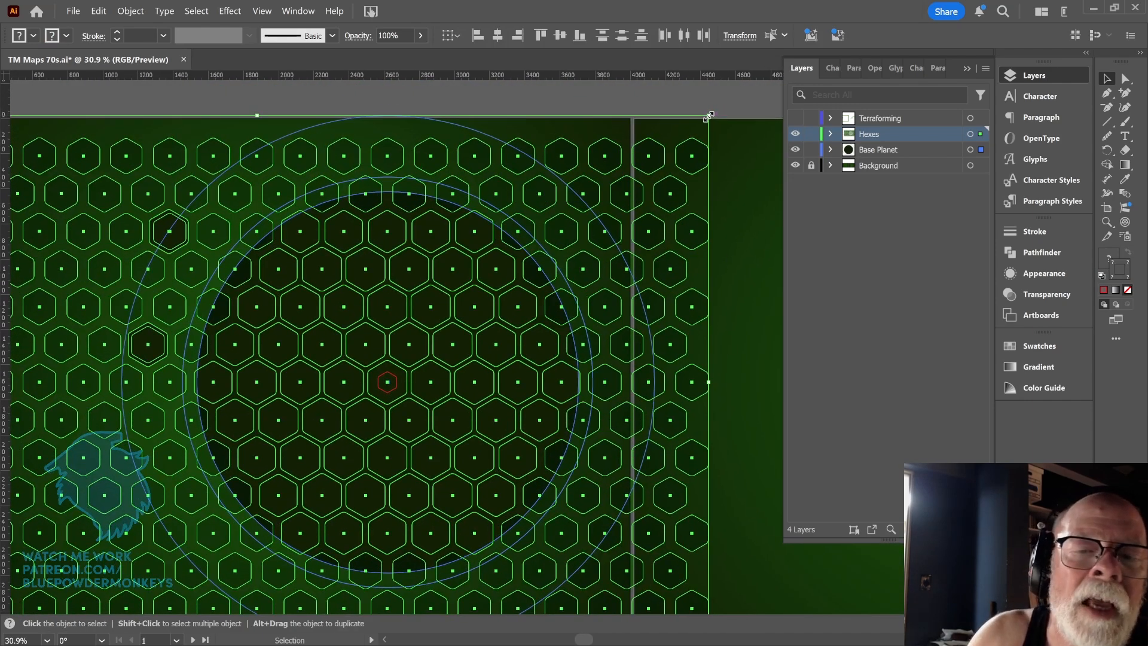
left_click_drag(710, 115, 584, 229)
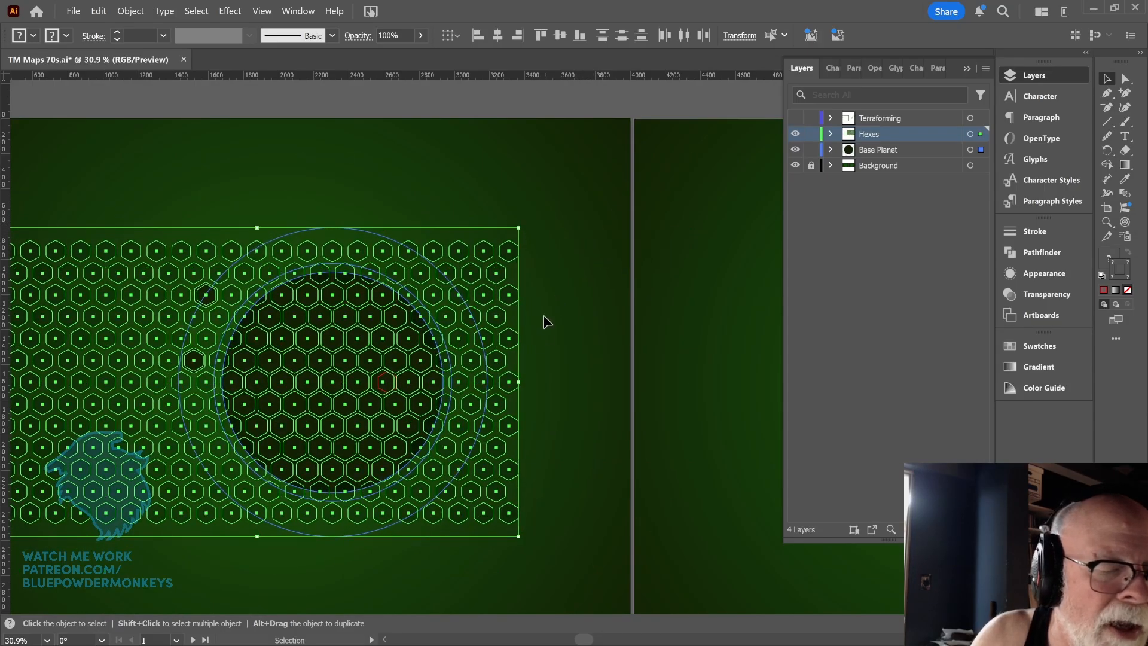
Step: Switch to outline view and move the selected artwork so a planet hexagon lies over the reference hexagon
scroll(564, 335, "up", 5)
key("ctrl+y")
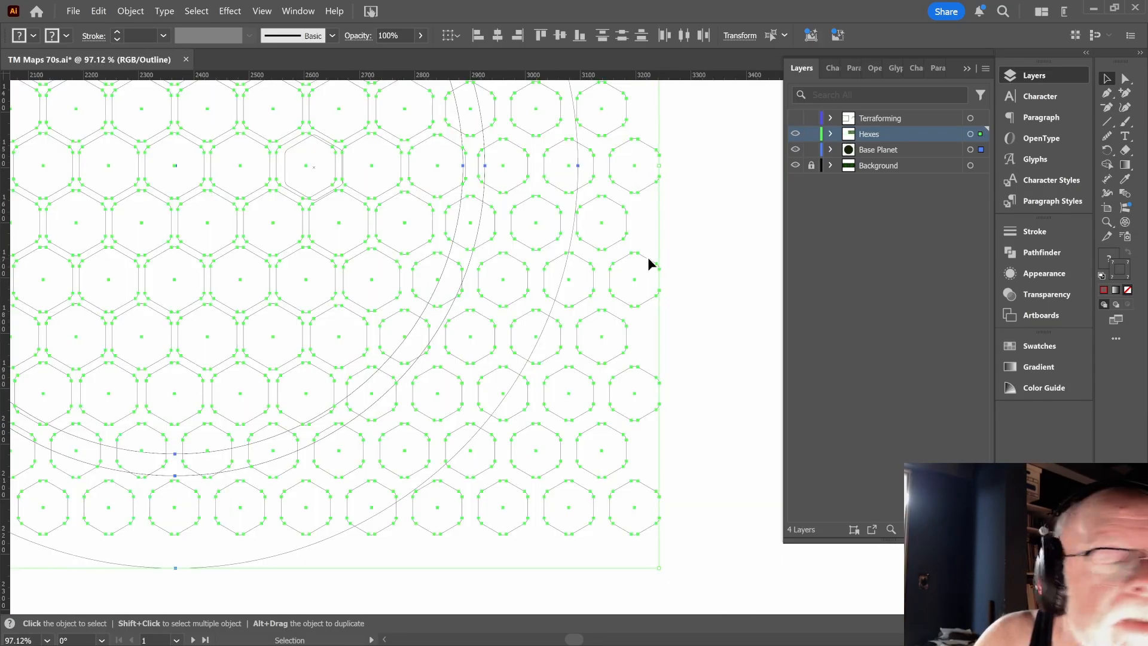
left_click_drag(649, 263, 654, 266)
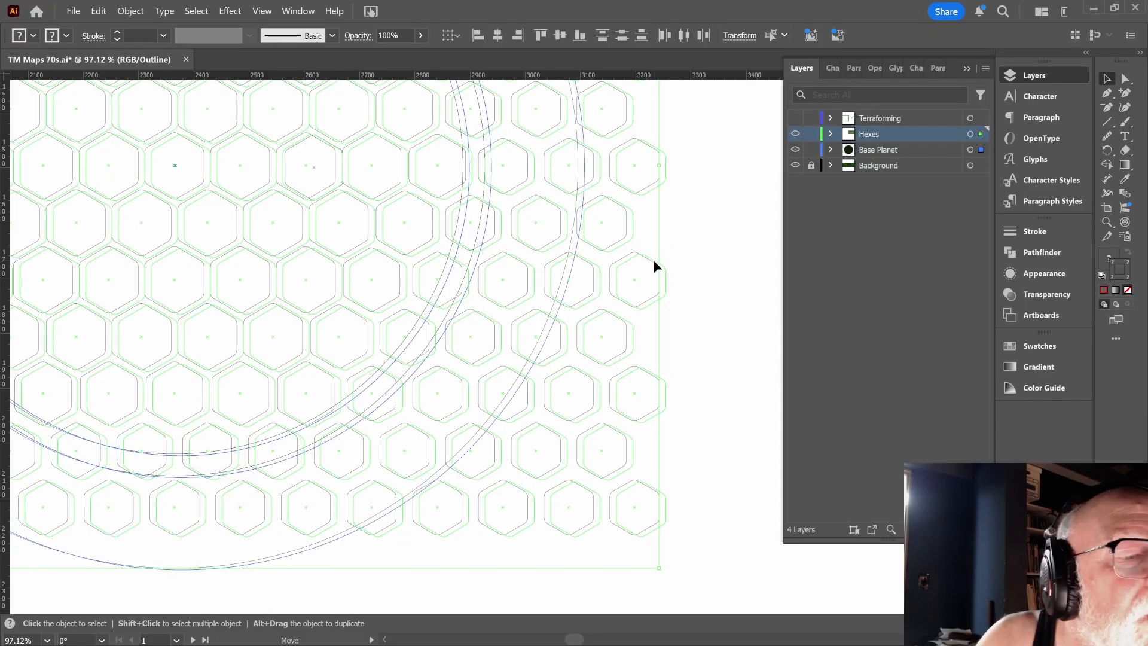
left_click_drag(654, 263, 656, 262)
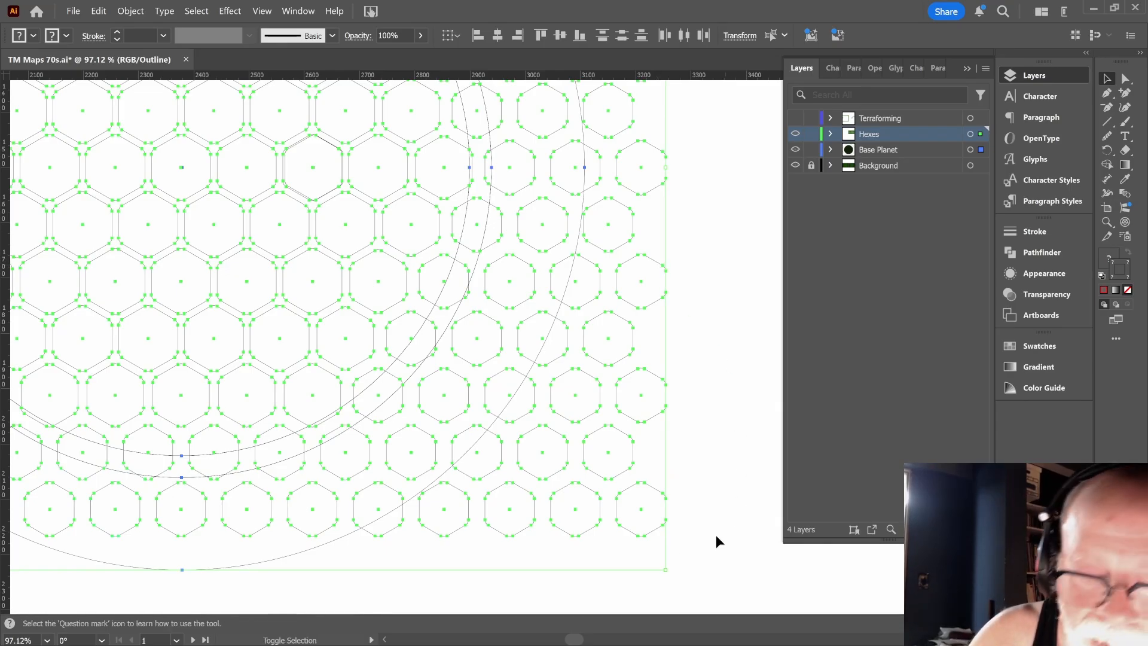
Step: Shrink the selected artwork slightly and realign it so a planet hexagon fits the reference hexagon exactly
left_click_drag(667, 569, 657, 557)
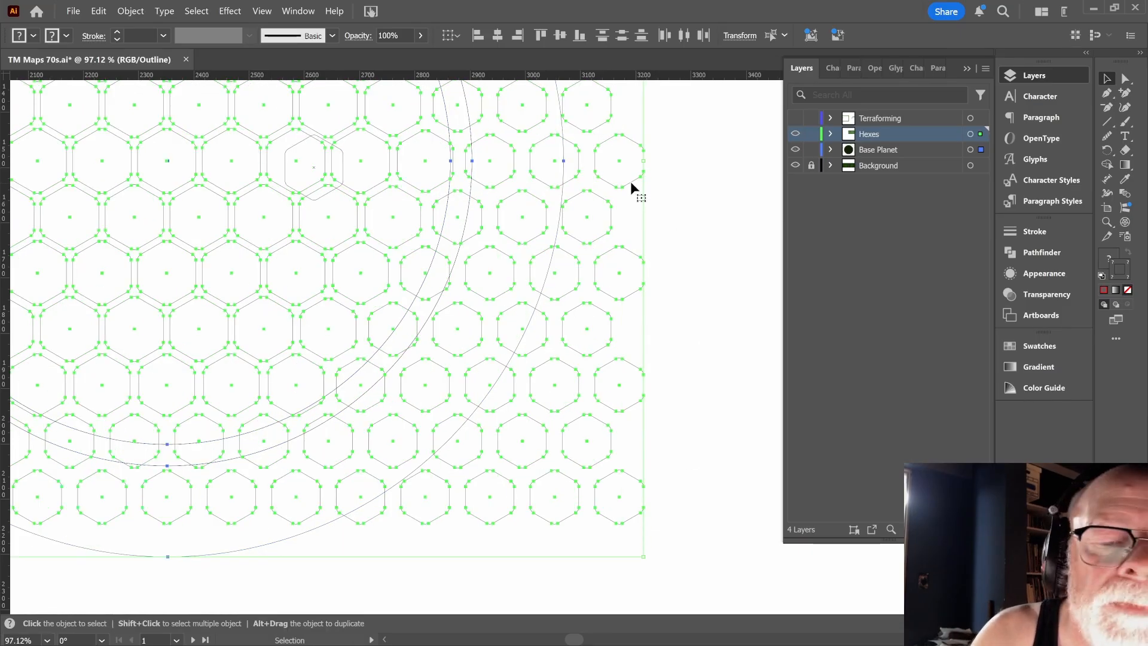
left_click_drag(631, 179, 650, 186)
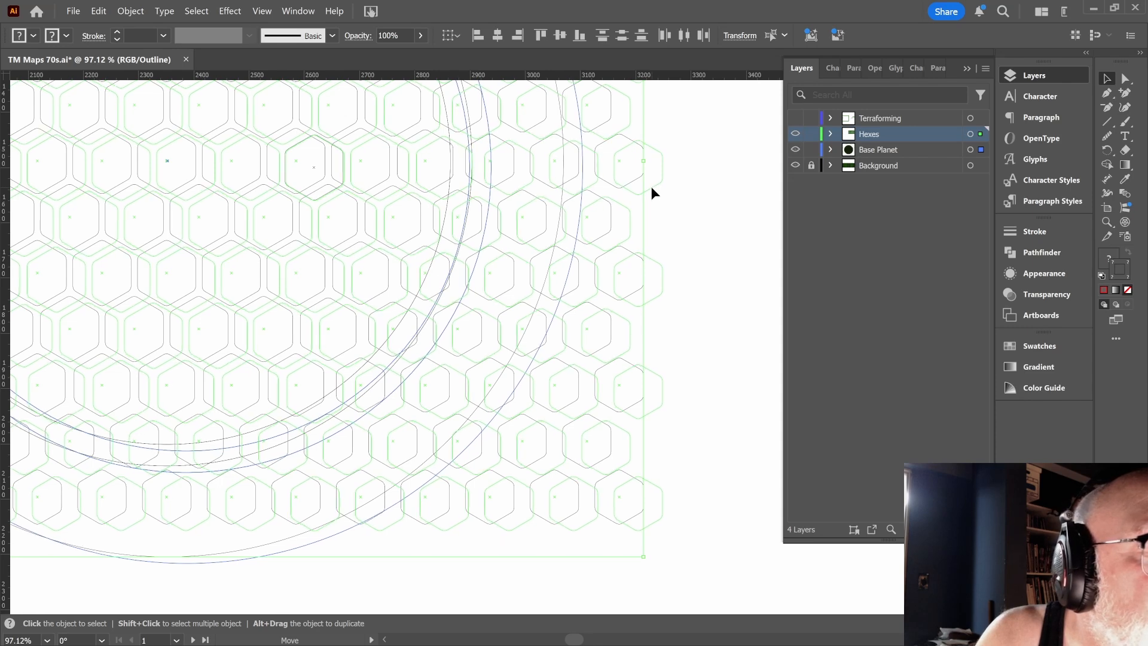
left_click_drag(652, 188, 650, 188)
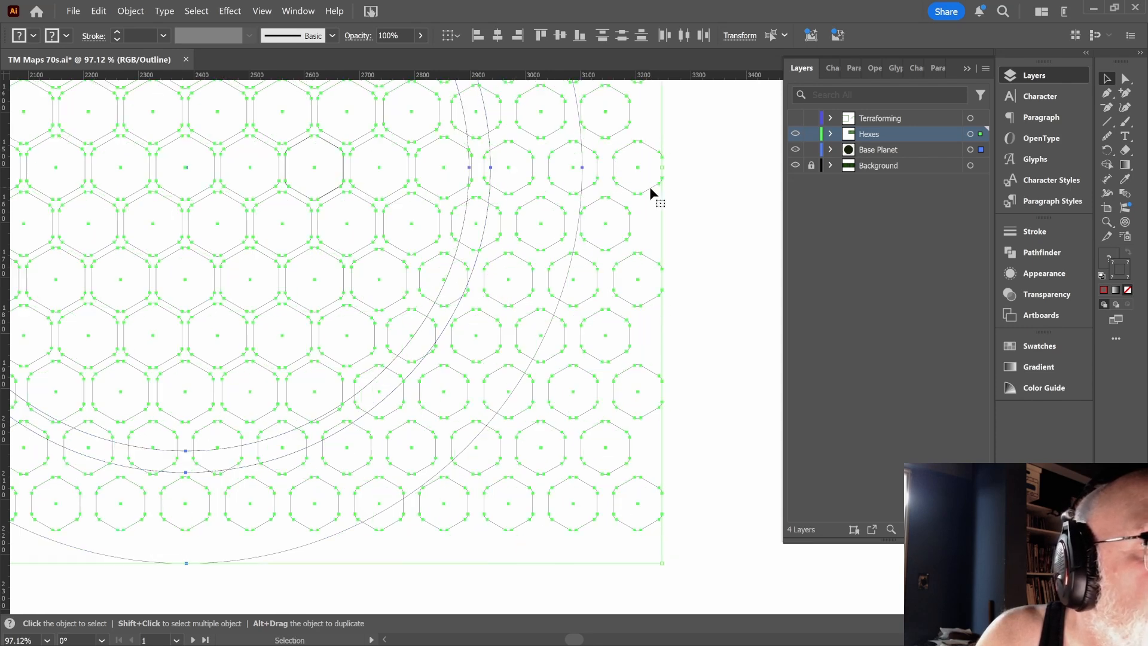
scroll(726, 227, "up", 1)
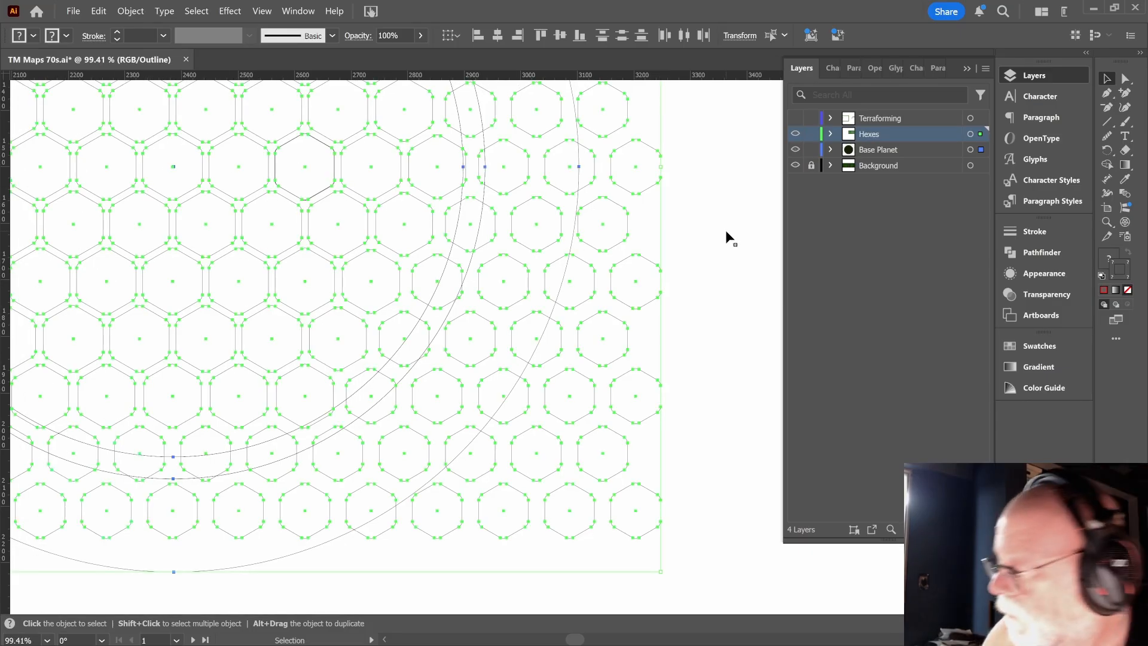
Step: Return to preview view, unlock the red reference hexagon and remove it from the map
key("ctrl+y")
key("a")
key("ctrl+minus")
key("ctrl+minus")
key("ctrl+minus")
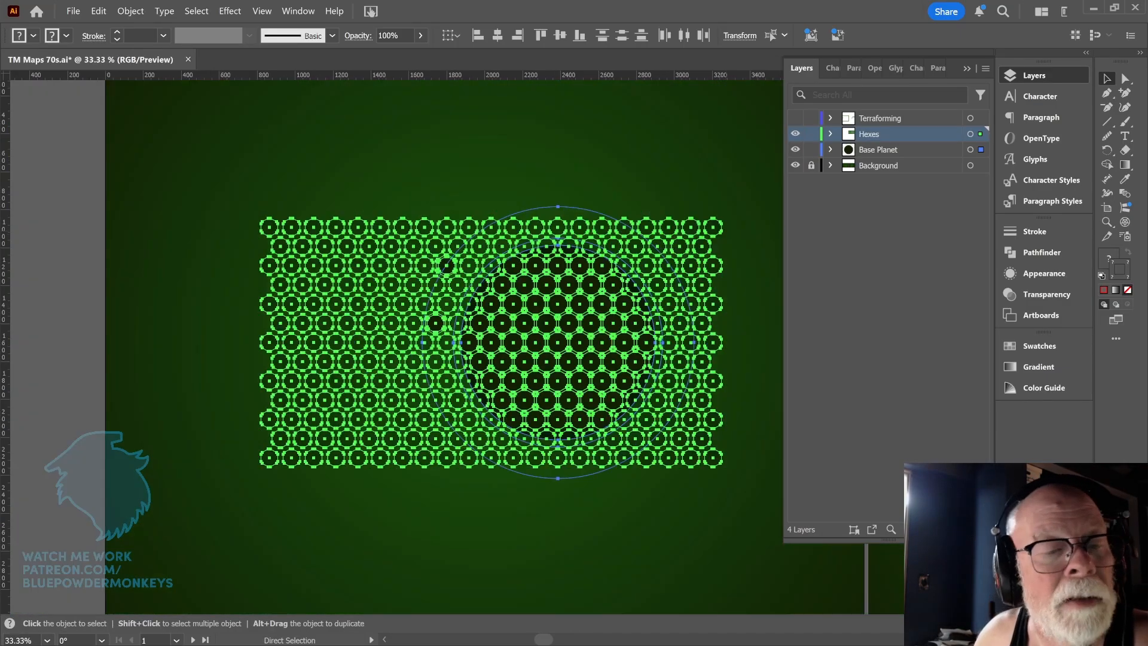
key("ctrl+minus")
key("v")
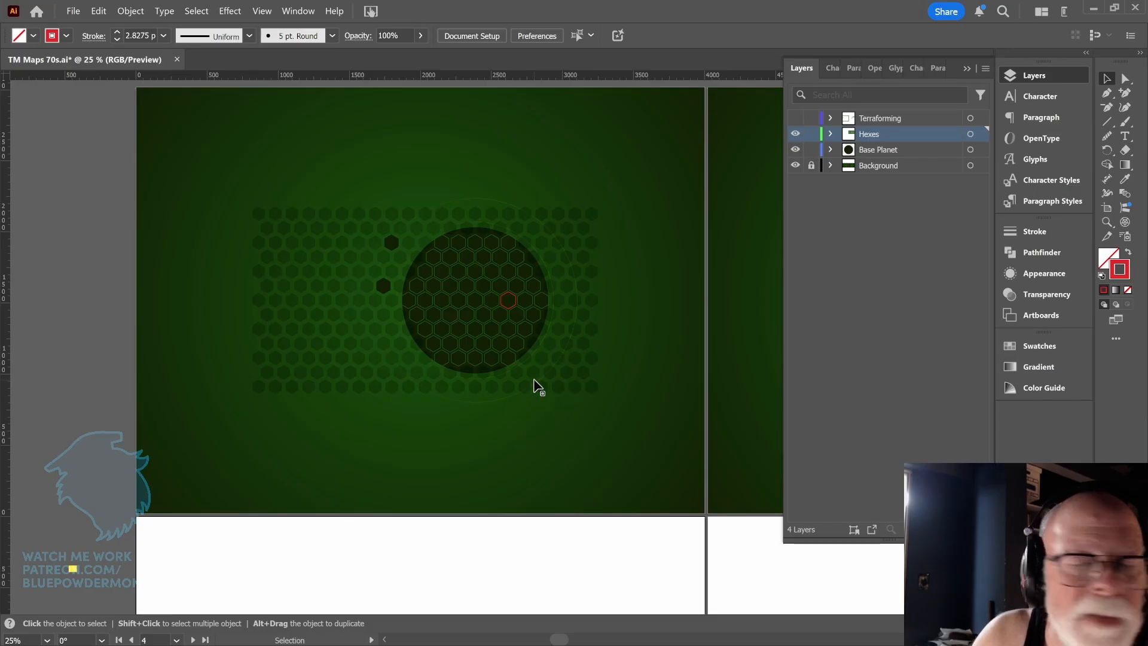
key("ctrl+alt+2")
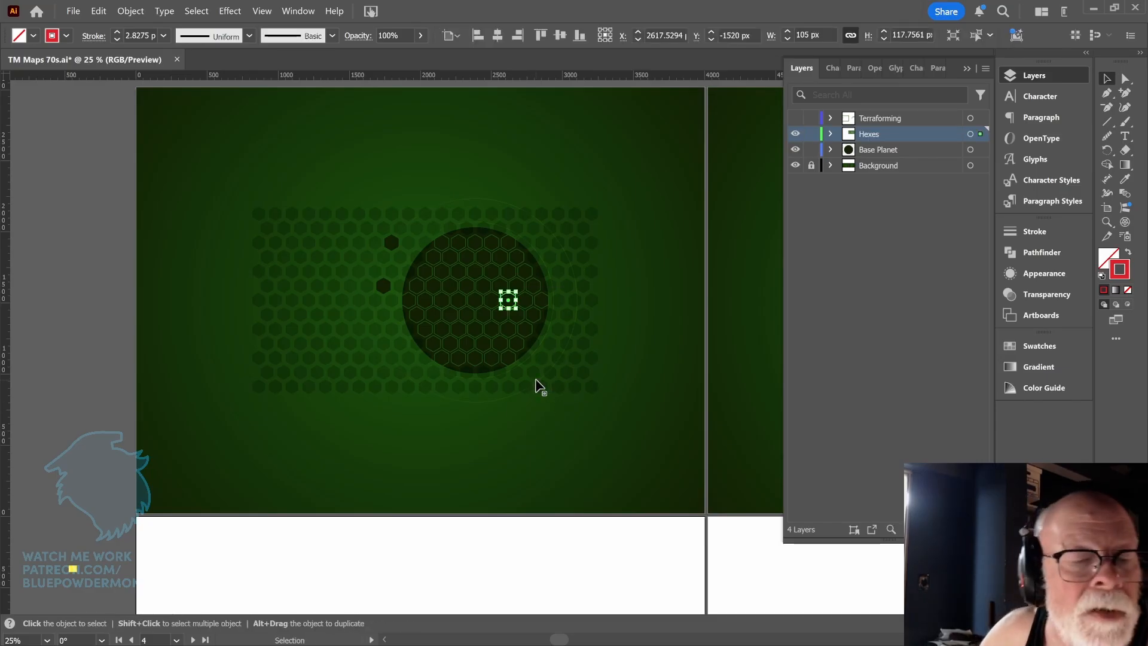
left_click(636, 296)
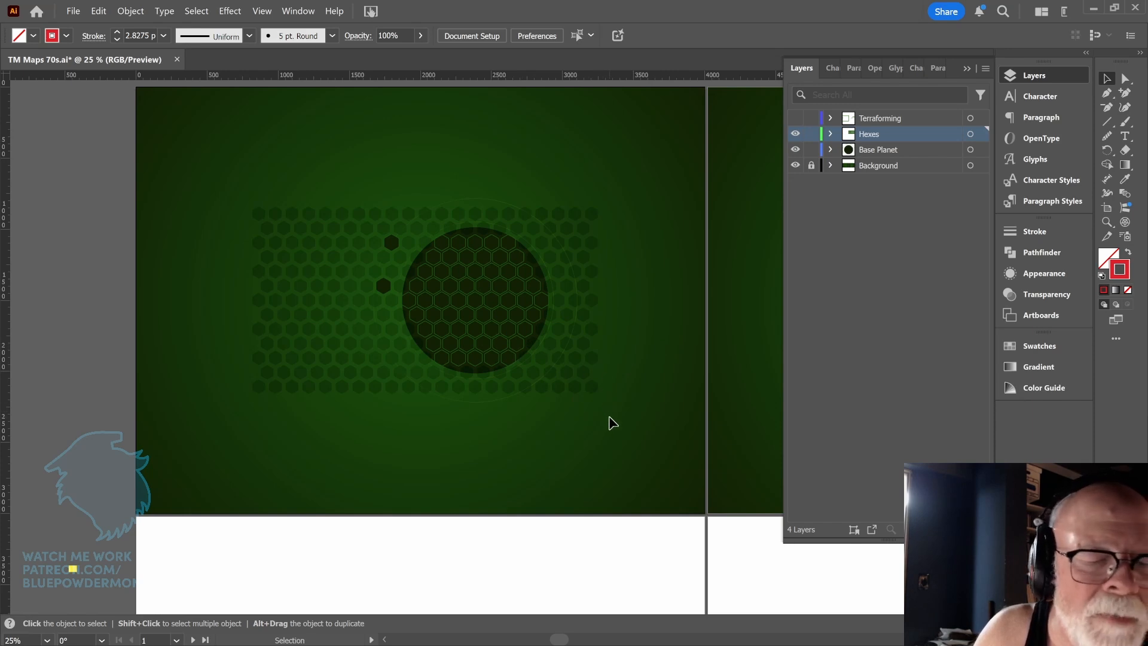
Step: Lock the Base Planet layer and duplicate the two bottom rows of background hexagons directly below the grid
left_click_drag(611, 414, 394, 405)
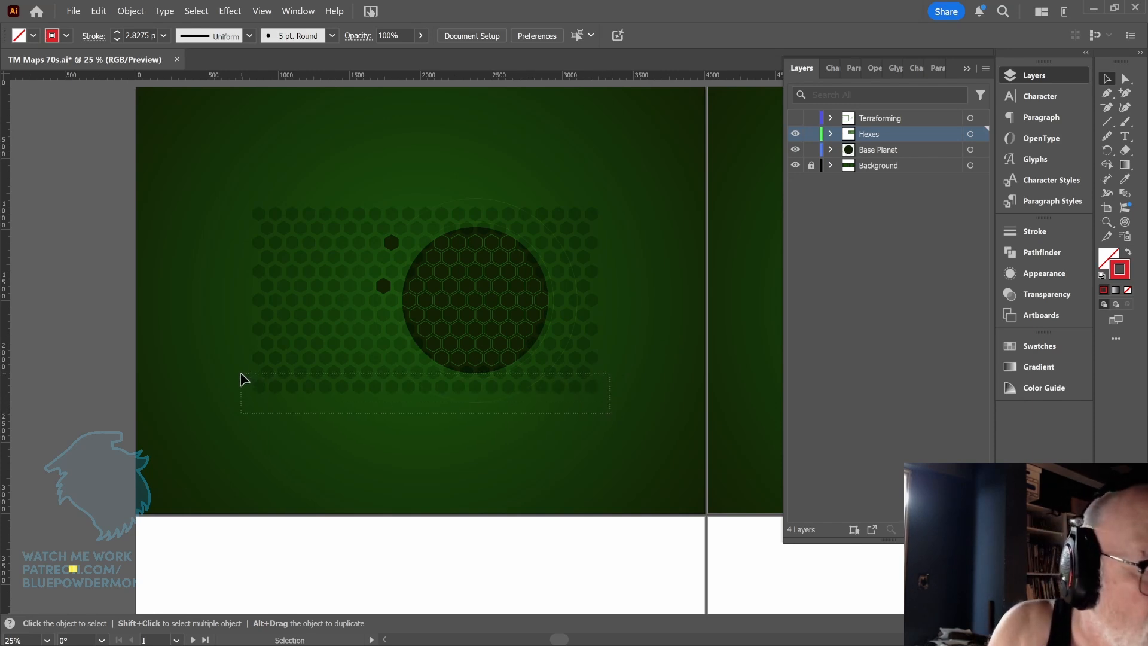
left_click_drag(241, 377, 242, 378)
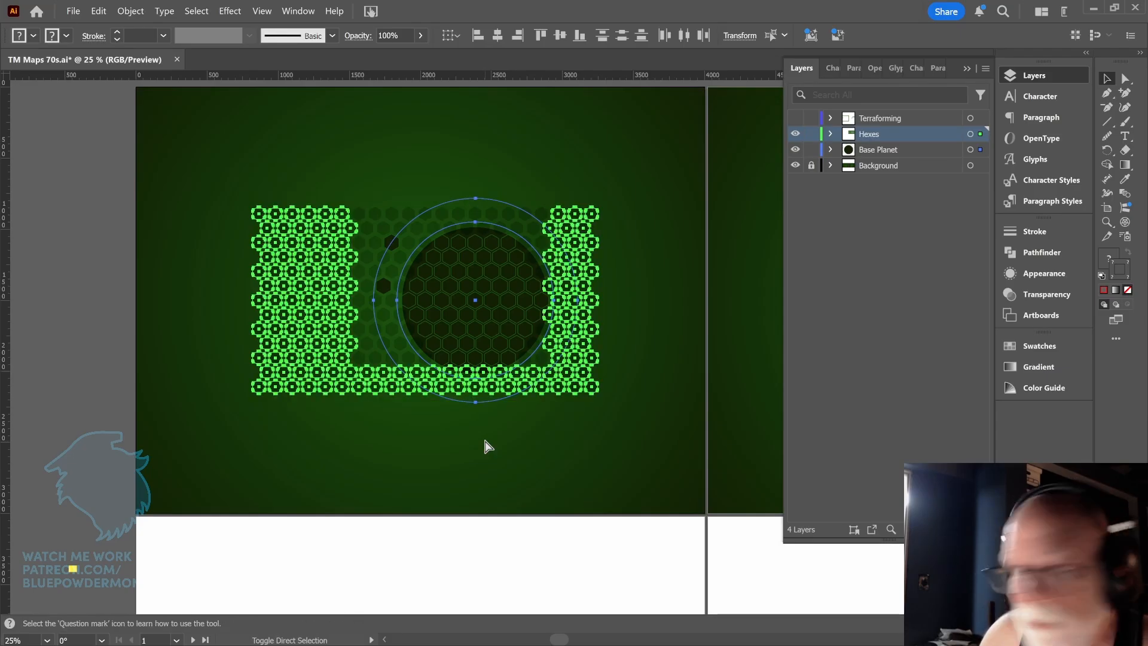
left_click_drag(614, 420, 401, 395)
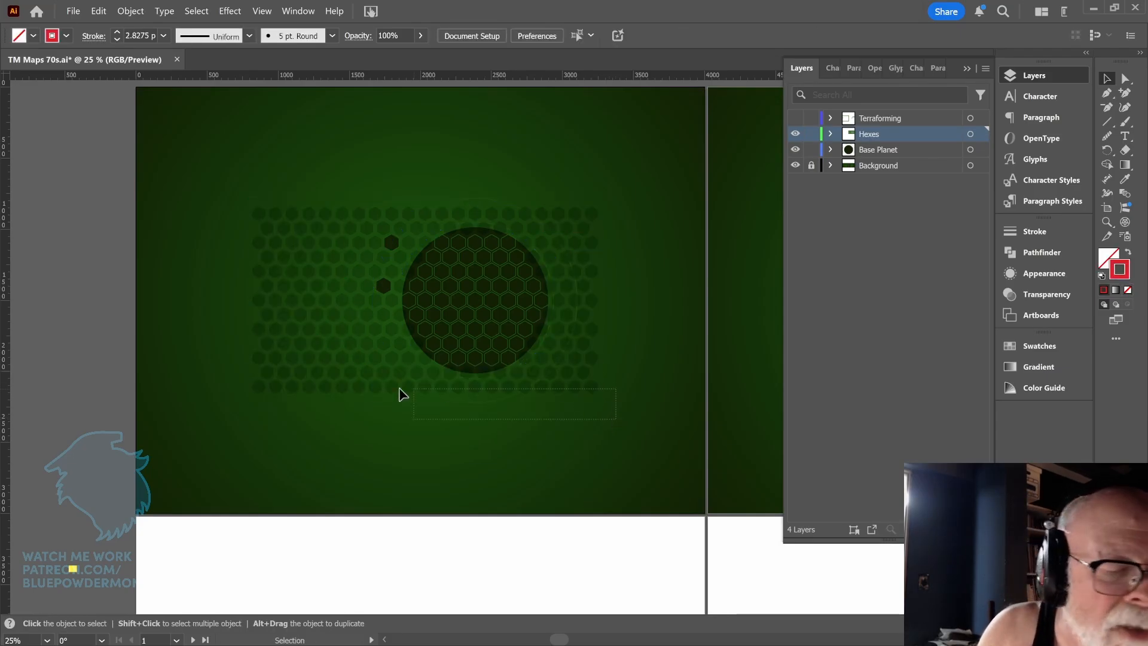
left_click_drag(285, 384, 249, 379)
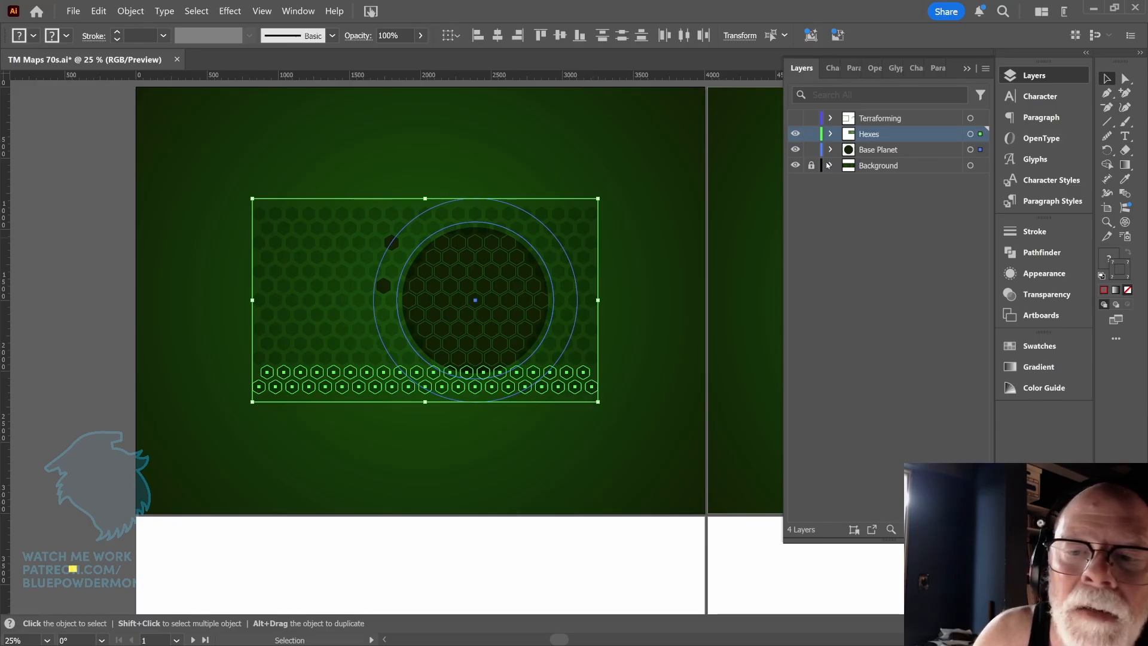
left_click(811, 149)
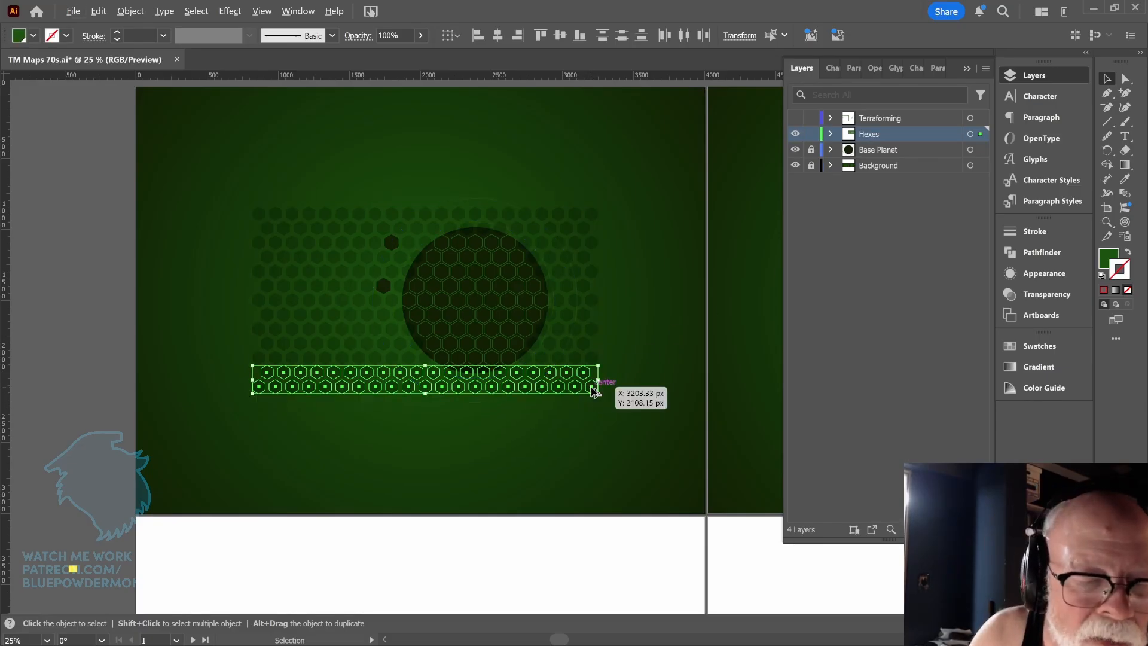
left_click_drag(592, 387, 590, 418)
left_click(629, 377)
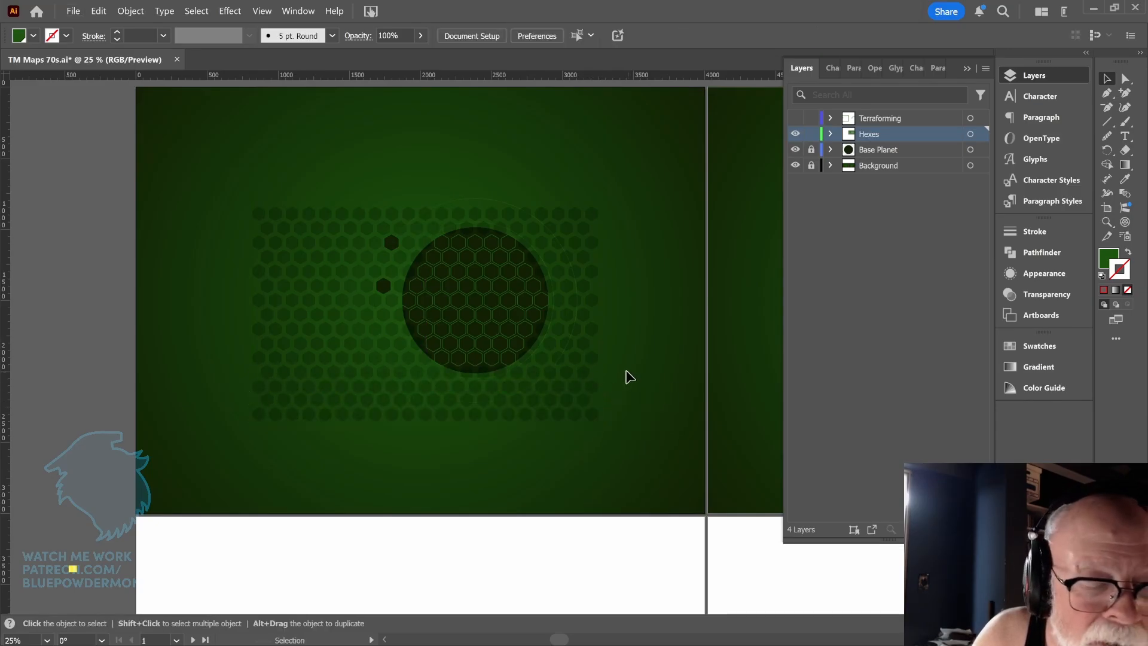
Step: Undo the last duplication of the two bottom rows of background hexagons
scroll(661, 316, "up", 3)
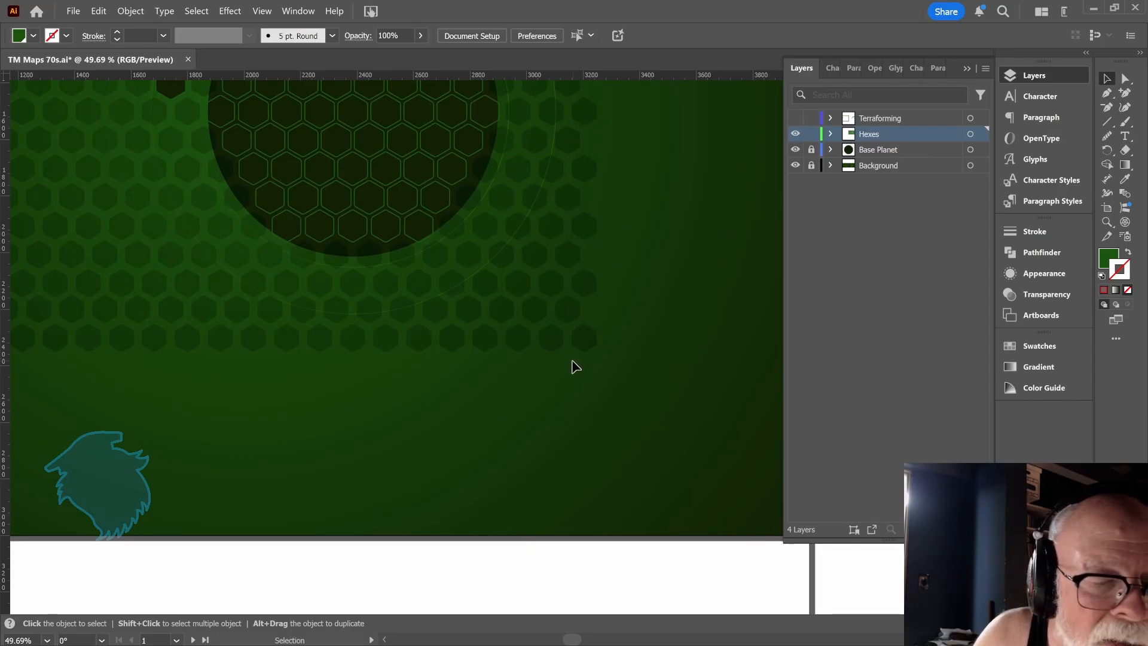
key("ctrl+z")
left_click_drag(382, 364, 618, 384)
left_click_drag(454, 399, 523, 313)
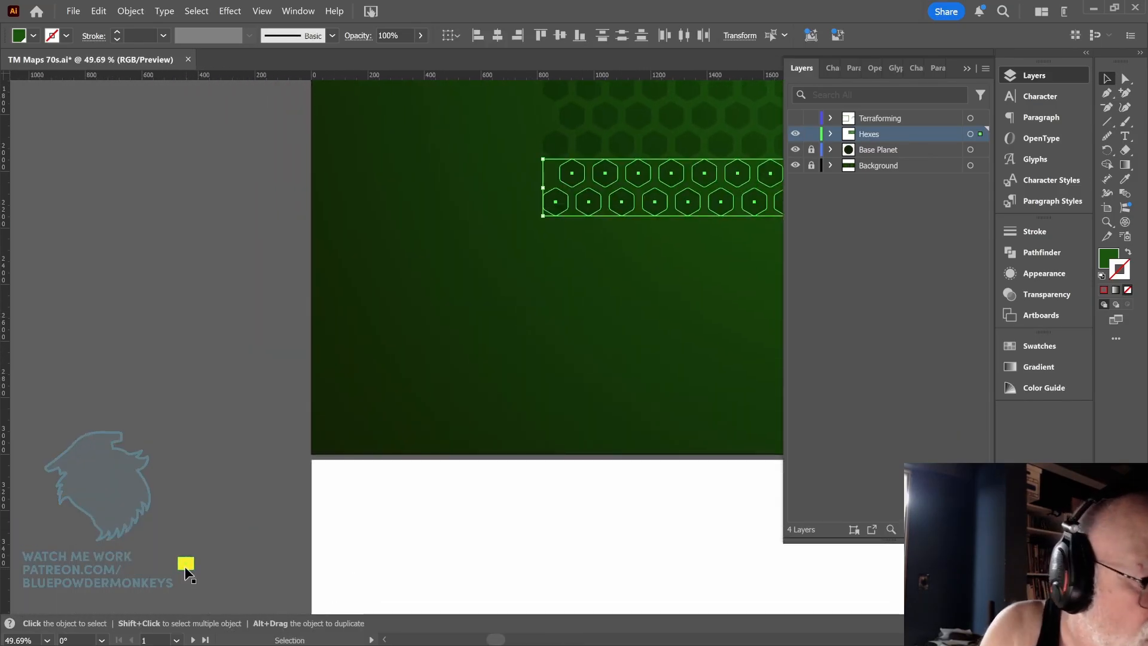
Step: Move the yellow rectangle from the pasteboard onto the map, just below the background hexagon grid
left_click_drag(186, 571, 459, 402)
scroll(539, 418, "up", 3)
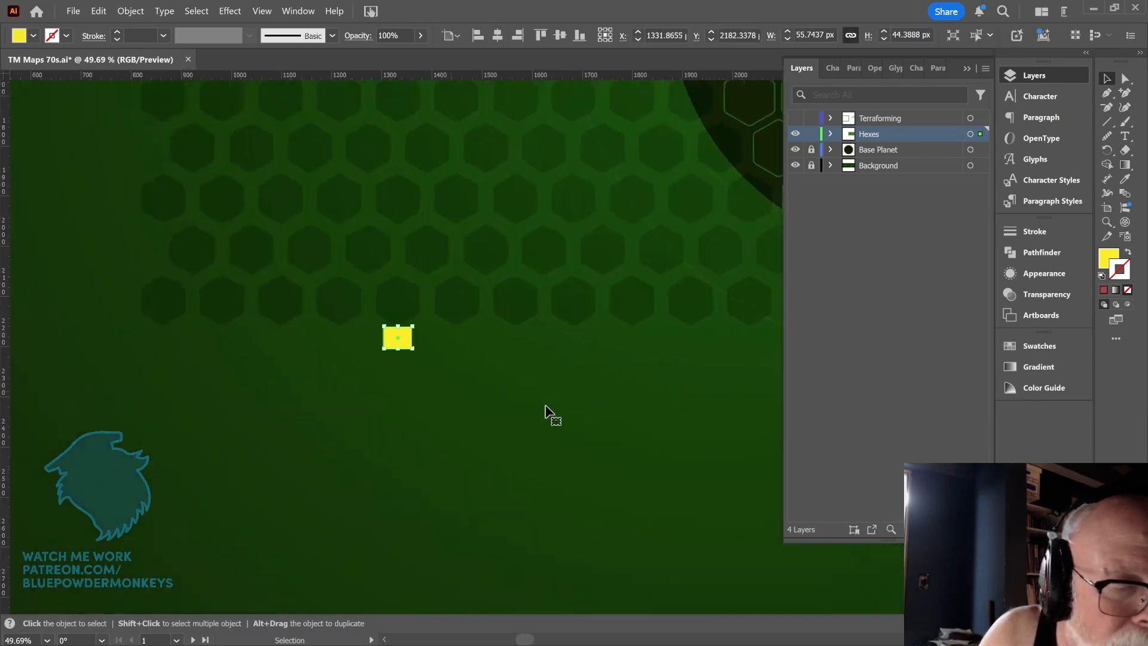
scroll(545, 413, "up", 2)
left_click_drag(428, 335, 345, 456)
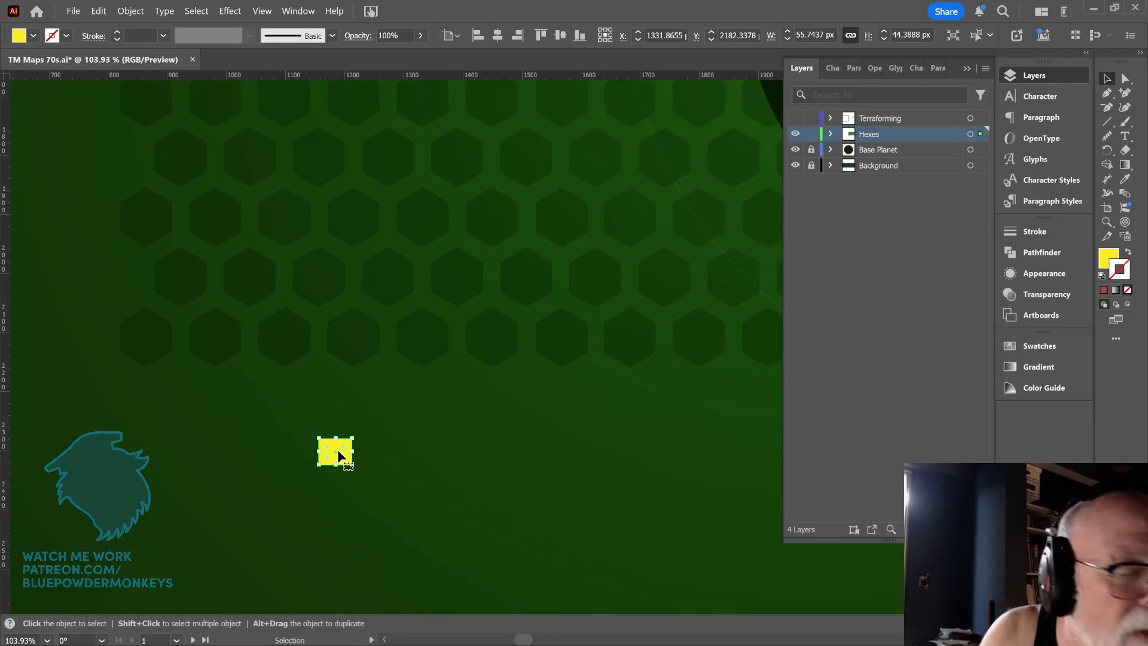
scroll(604, 440, "down", 5)
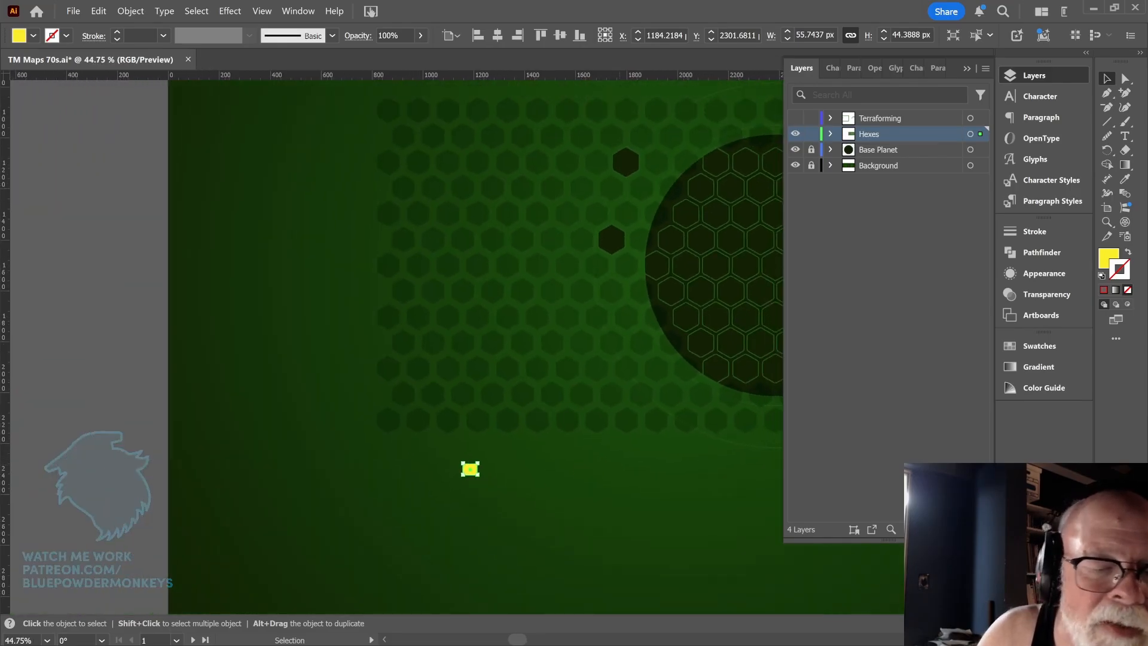
Step: Duplicate the two bottom rows of background hexagons directly below the grid, keeping the hexagon spacing
left_click_drag(619, 469, 393, 384)
left_click(136, 312)
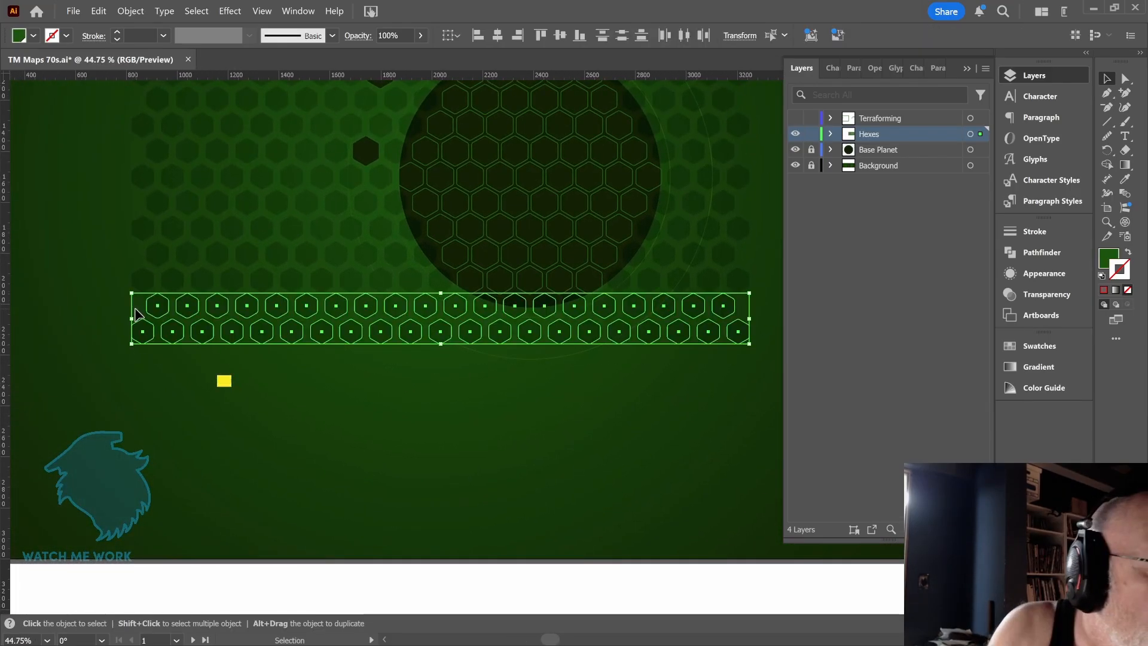
left_click_drag(589, 336, 575, 389)
left_click(538, 431)
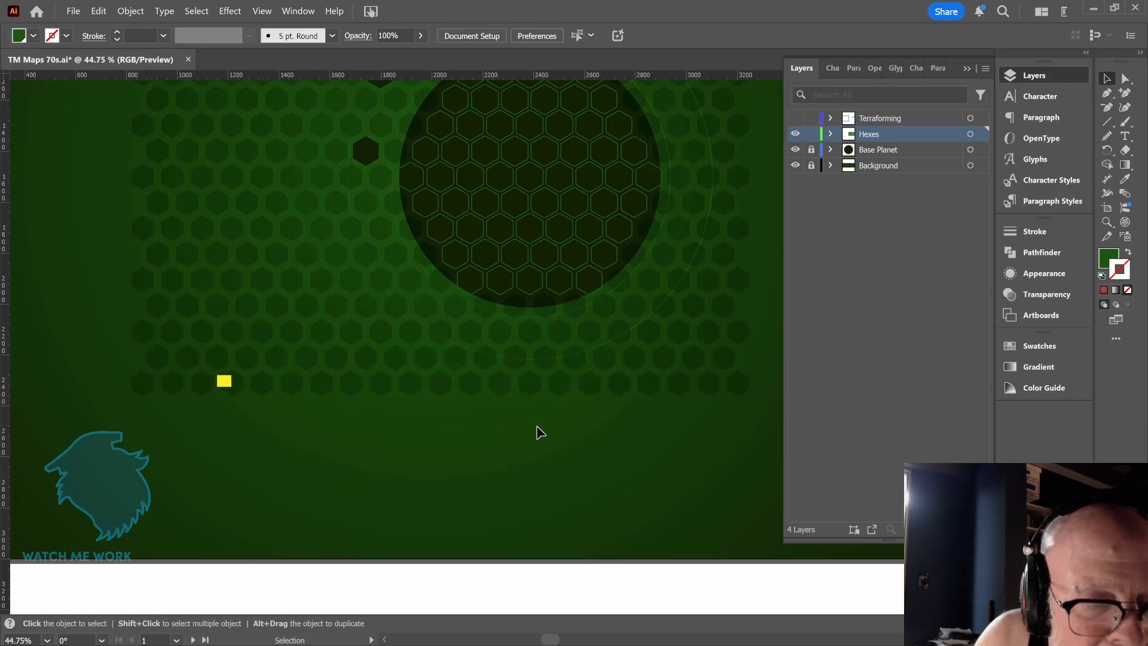
Step: Duplicate the four bottom hexagon rows directly below the grid and move the yellow rectangle onto the pasteboard beside the map
left_click_drag(224, 381, 194, 588)
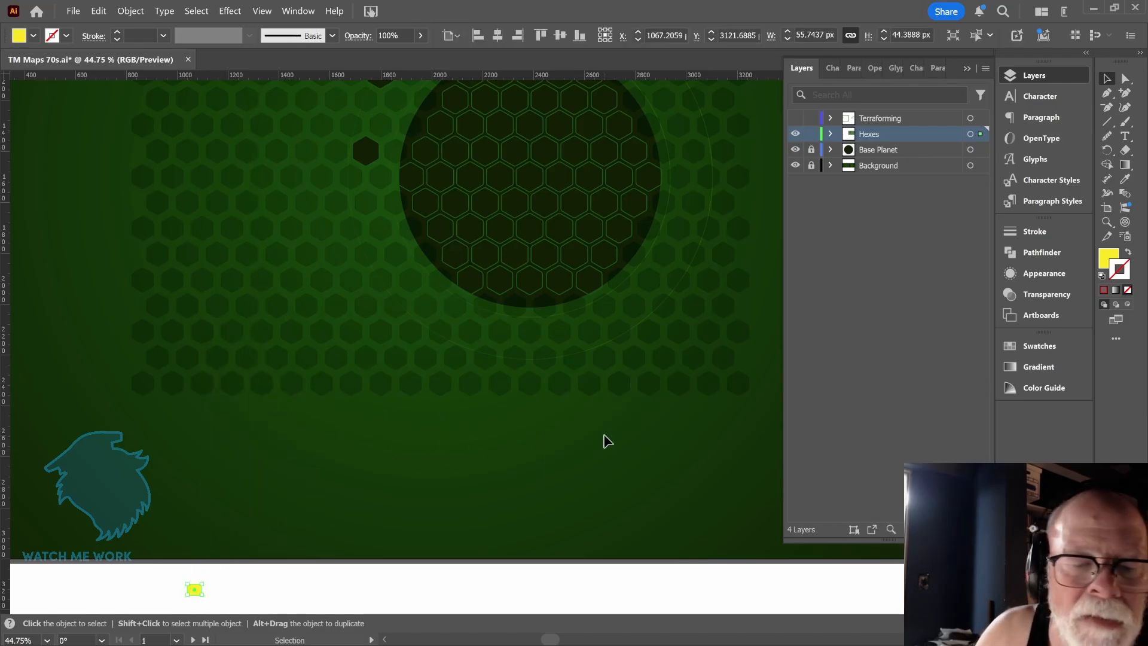
scroll(663, 458, "down", 3)
left_click_drag(660, 423, 251, 344)
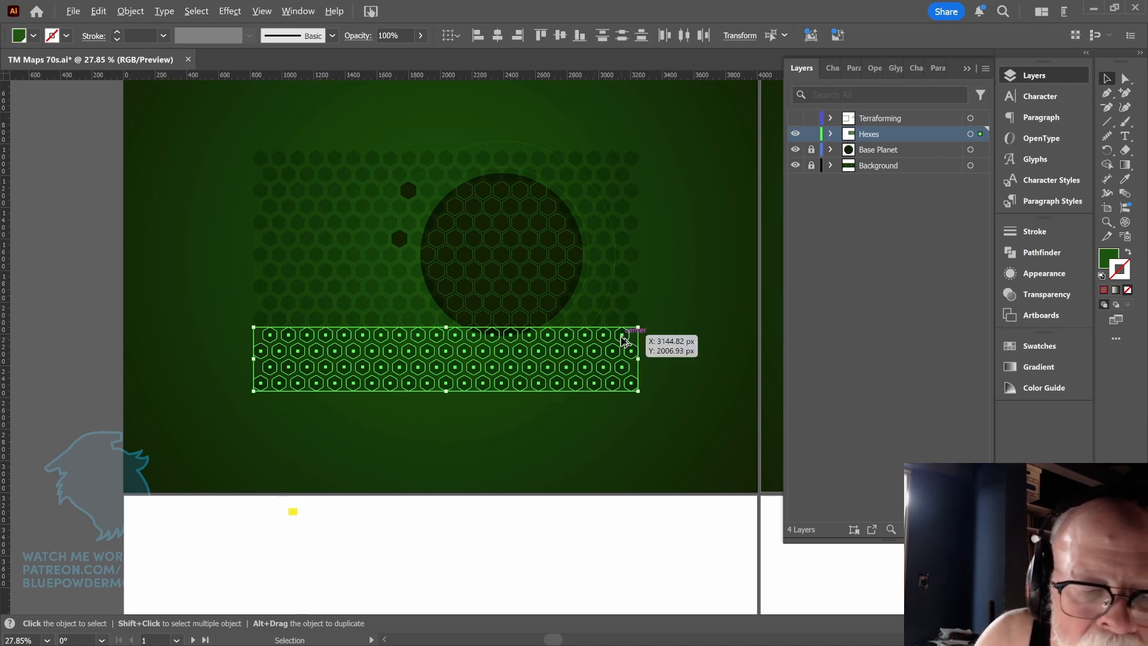
left_click_drag(624, 341, 625, 405)
left_click_drag(293, 518, 37, 488)
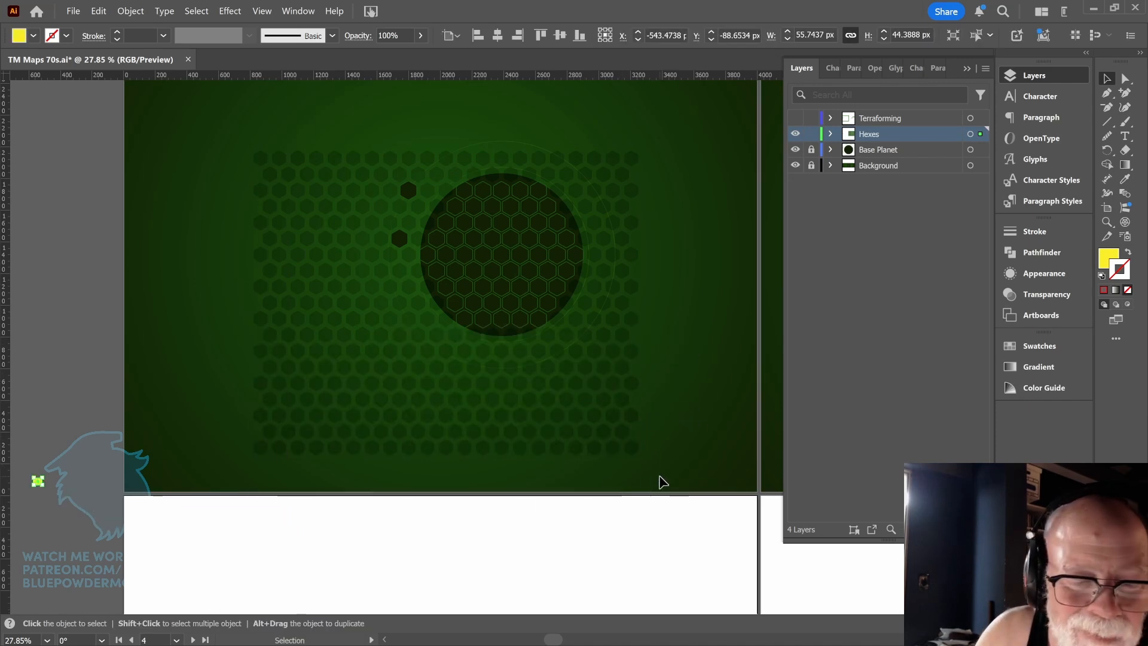
Step: Duplicate the four bottom hexagon rows past the artboard's lower edge and delete the lowest row lying completely outside it
left_click_drag(662, 469, 231, 403)
left_click_drag(631, 408, 619, 471)
left_click(660, 526)
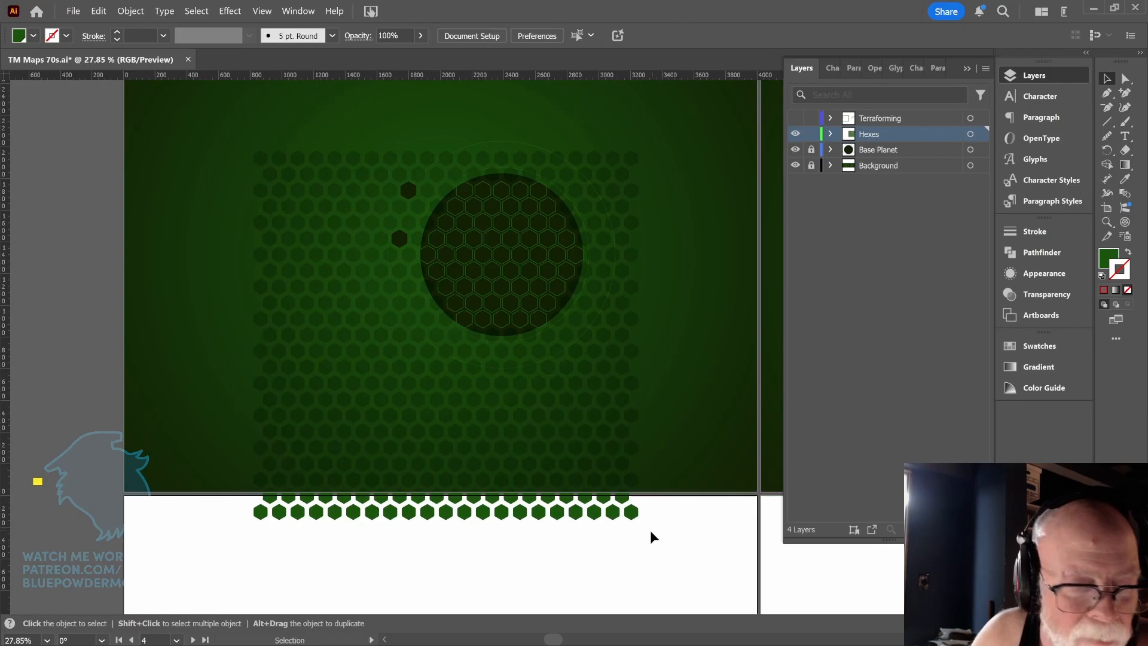
left_click_drag(651, 537, 236, 512)
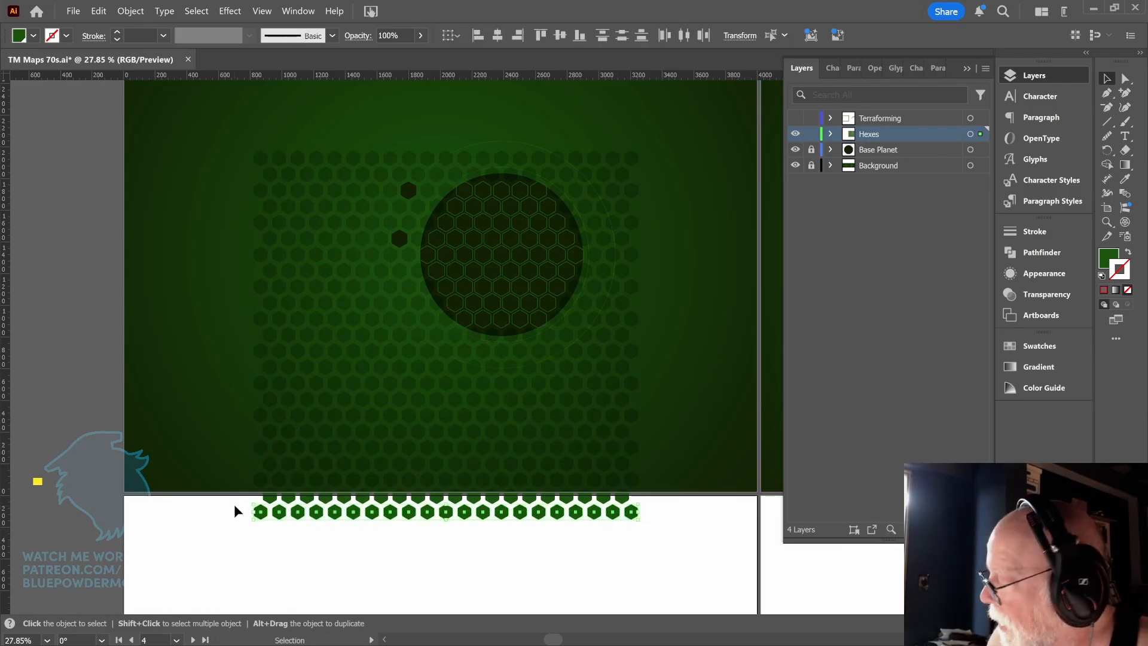
key("Delete")
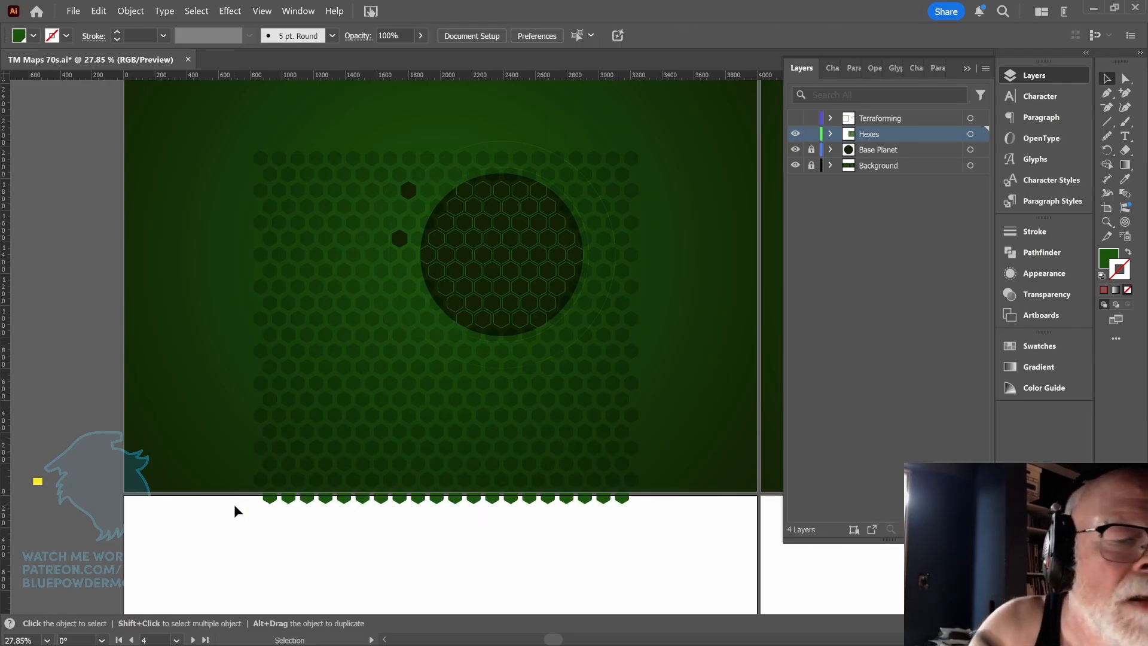
Step: Duplicate the two top rows of background hexagons directly above the grid
left_click_drag(238, 131, 461, 146)
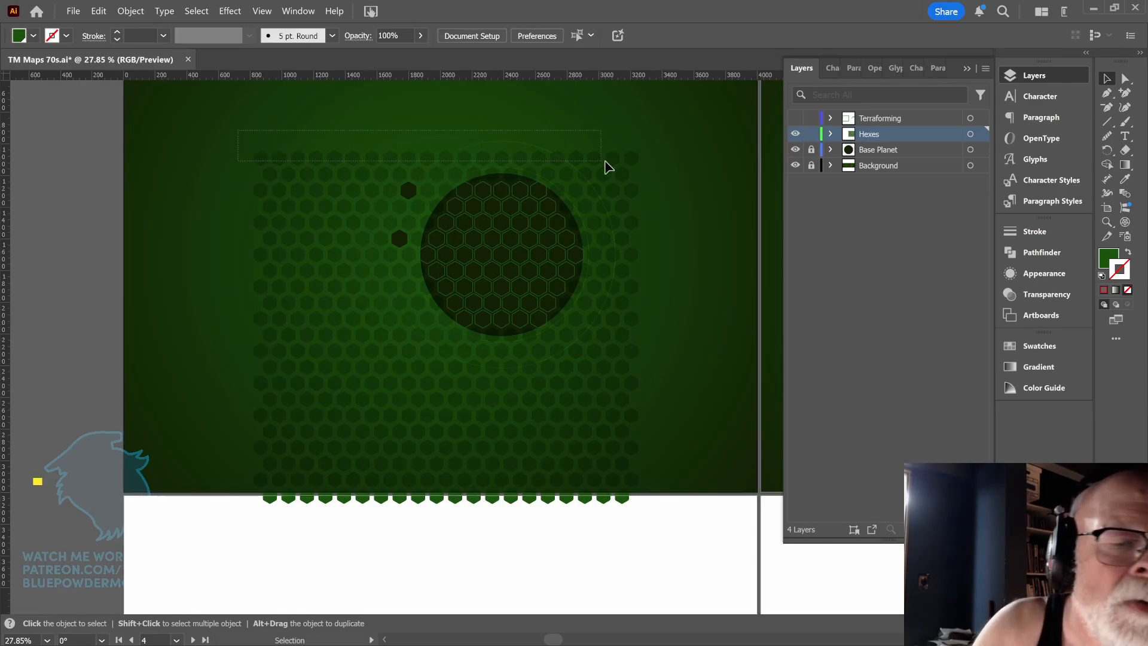
left_click_drag(608, 167, 654, 177)
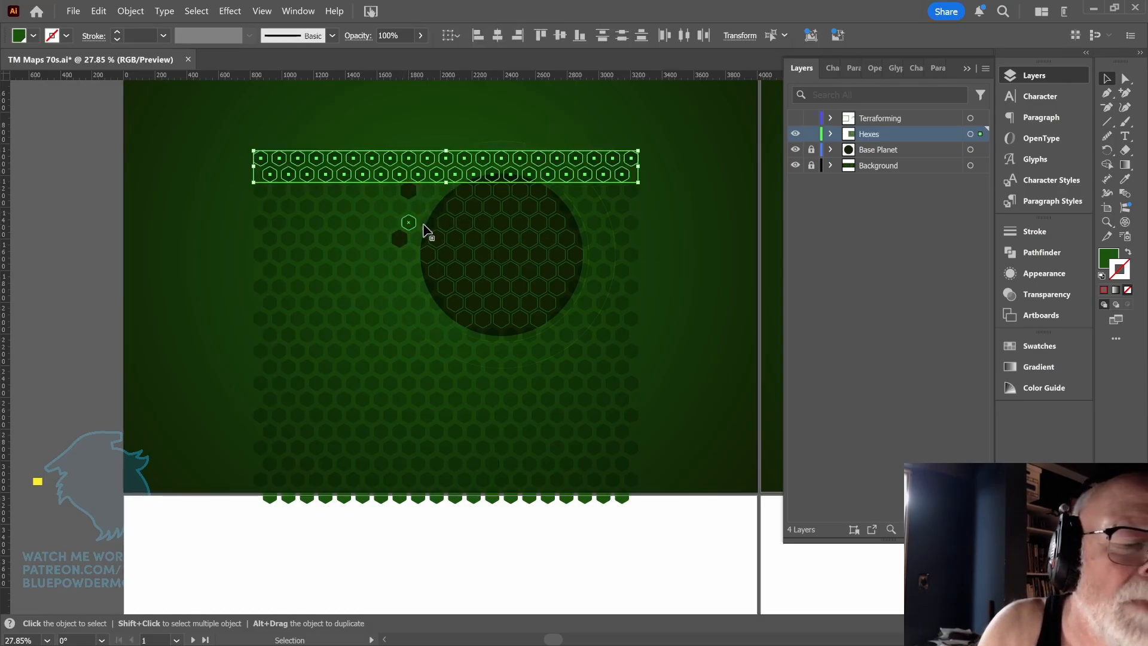
key("space")
left_click_drag(677, 173, 682, 229)
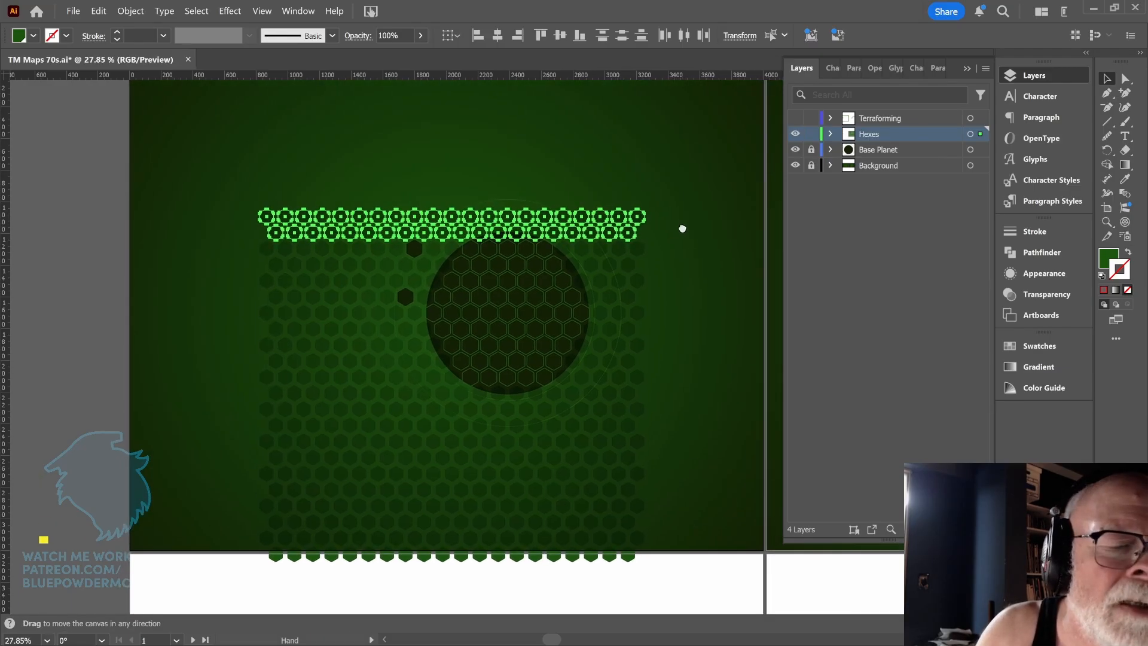
scroll(670, 218, "up", 2)
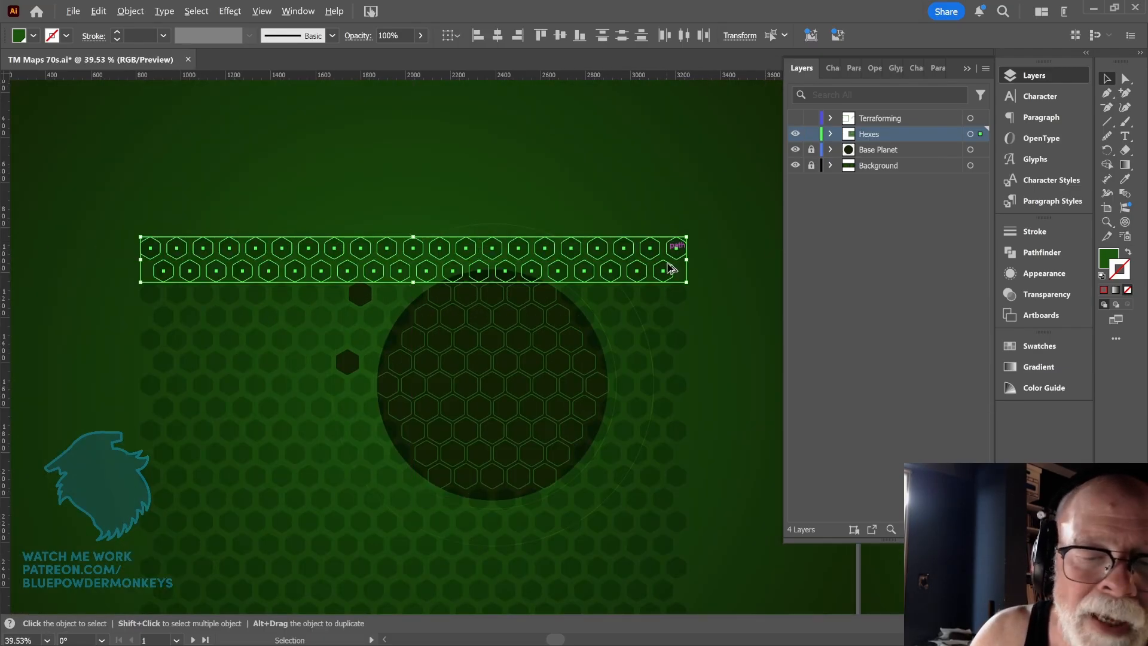
left_click_drag(668, 274, 714, 297)
Step: Duplicate the four top hexagon rows directly above the grid, keeping the row pattern aligned
key("space")
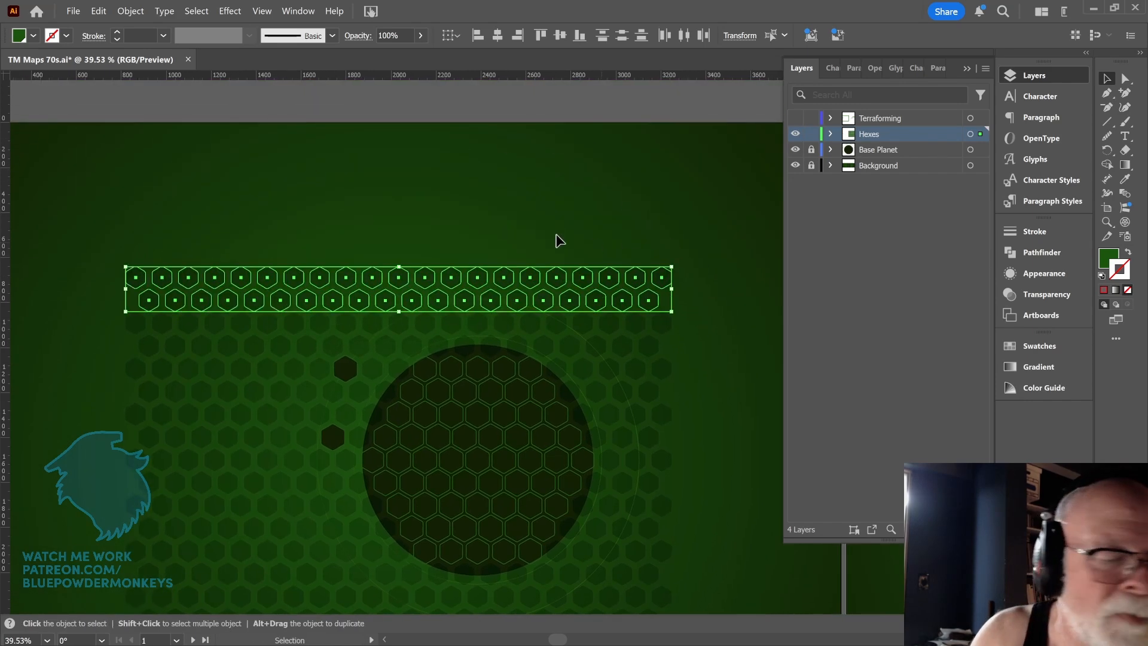
left_click_drag(392, 308, 695, 348)
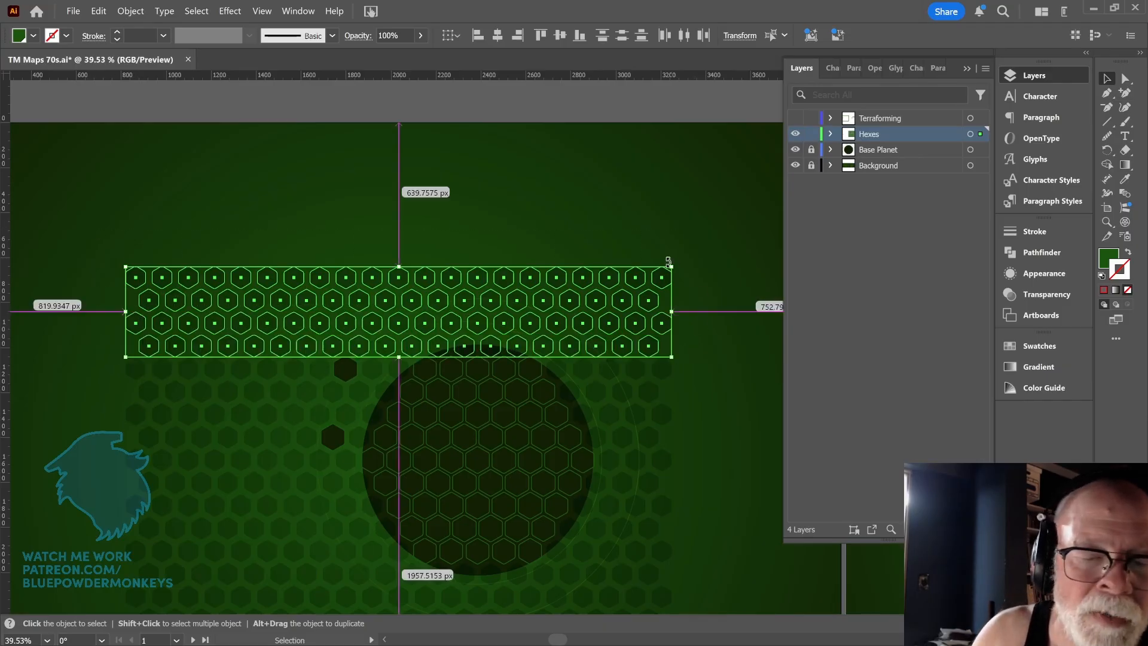
left_click_drag(663, 280, 674, 195)
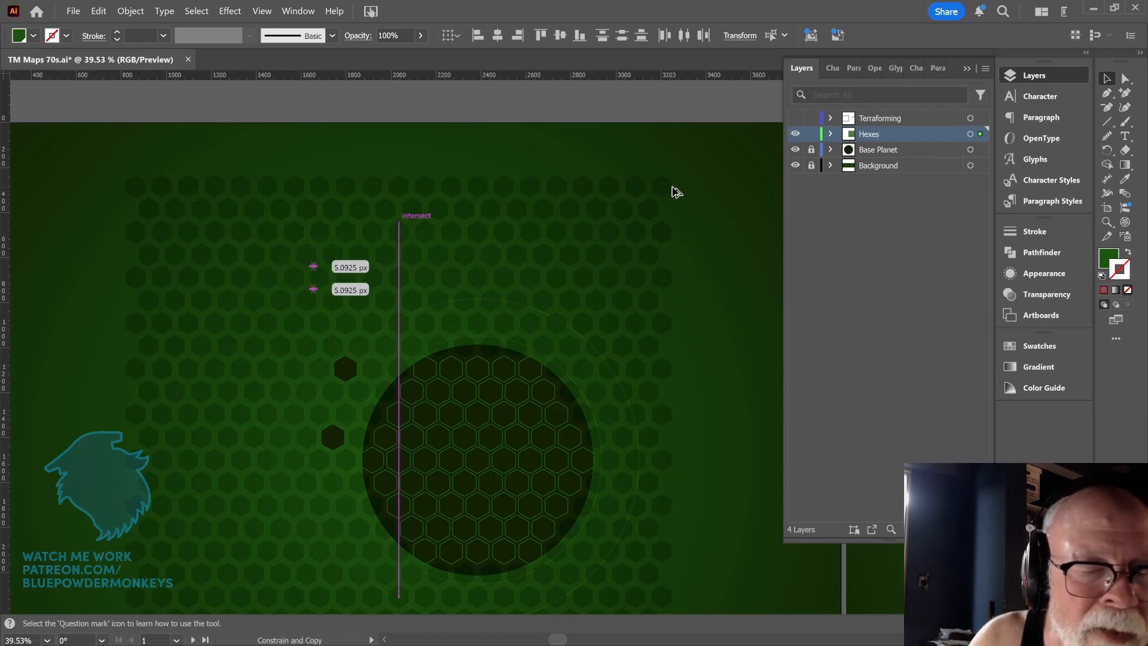
left_click(632, 132)
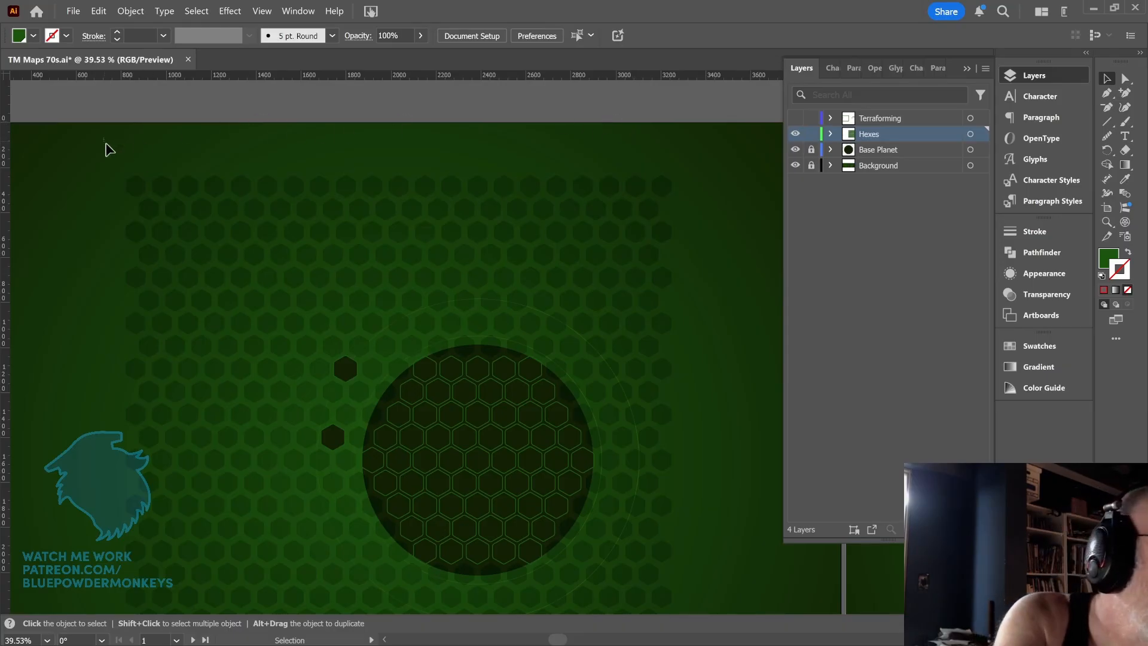
Step: Duplicate the four top hexagon rows past the artboard's upper edge and delete the highest row lying completely outside it
left_click_drag(108, 150, 659, 223)
key("ctrl+z")
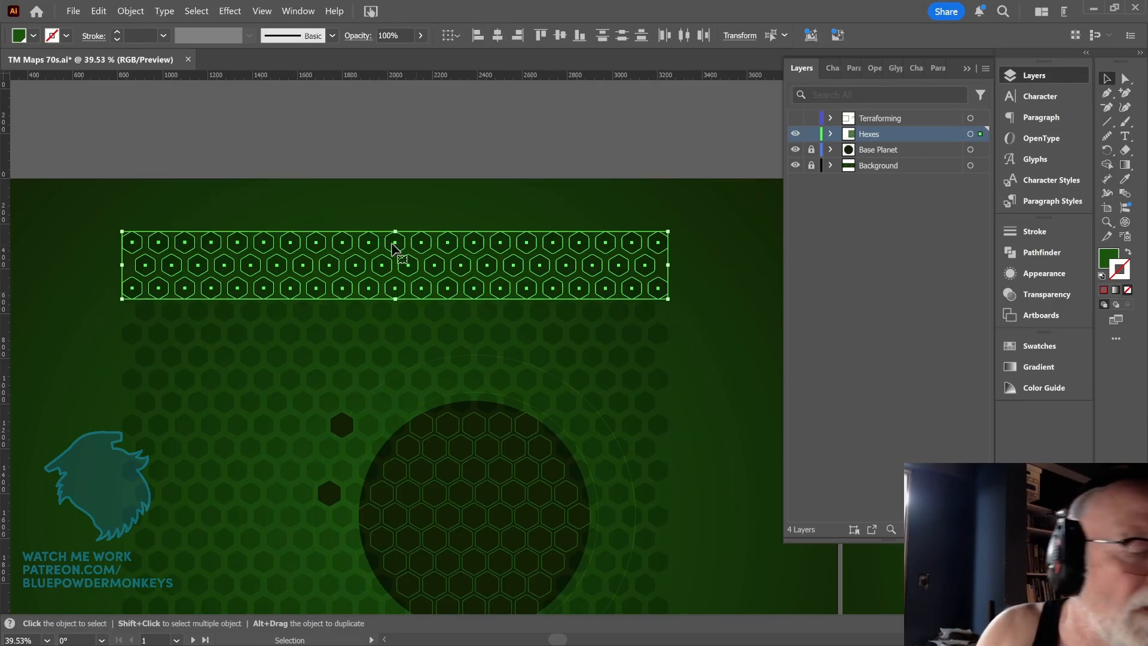
left_click_drag(137, 230, 640, 200)
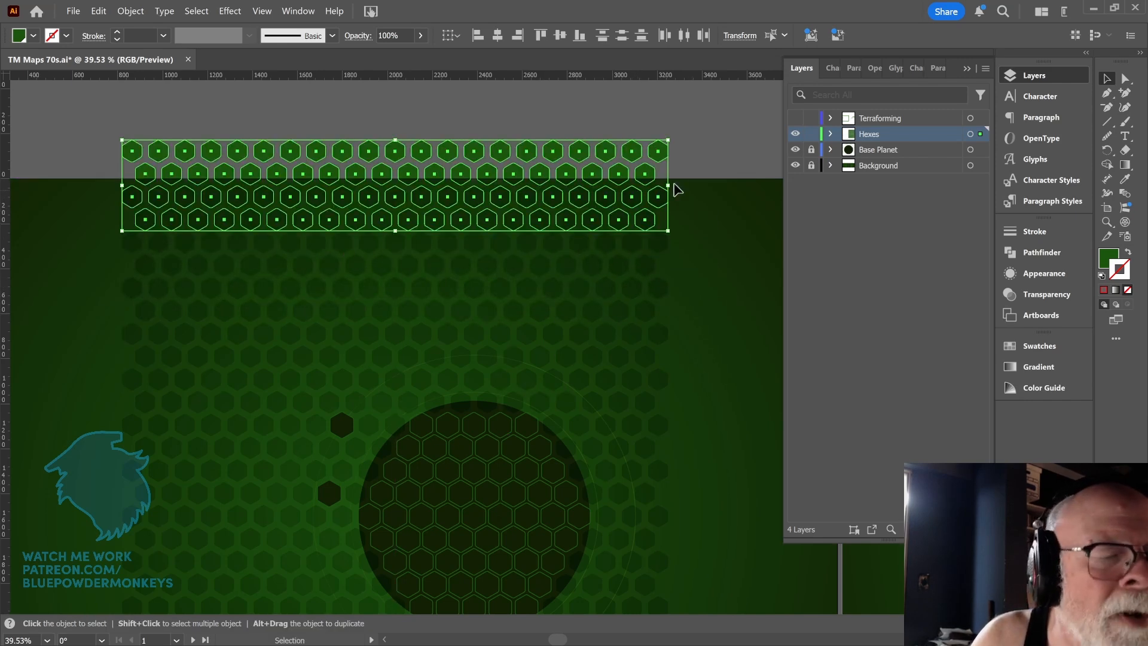
left_click(699, 173)
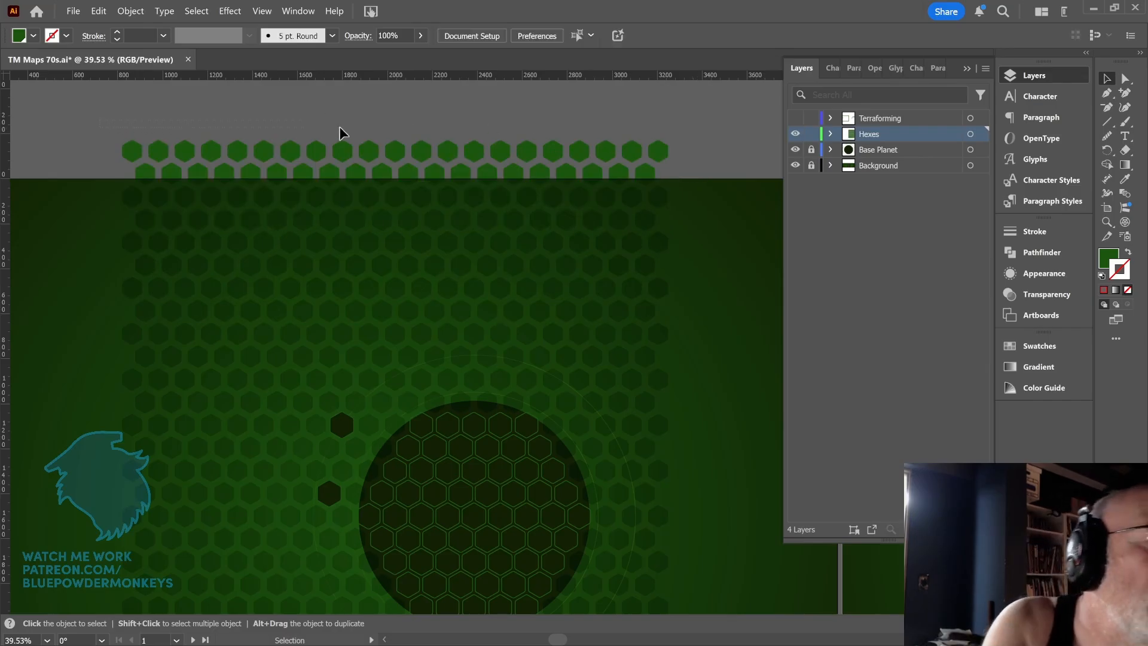
left_click_drag(702, 149, 702, 151)
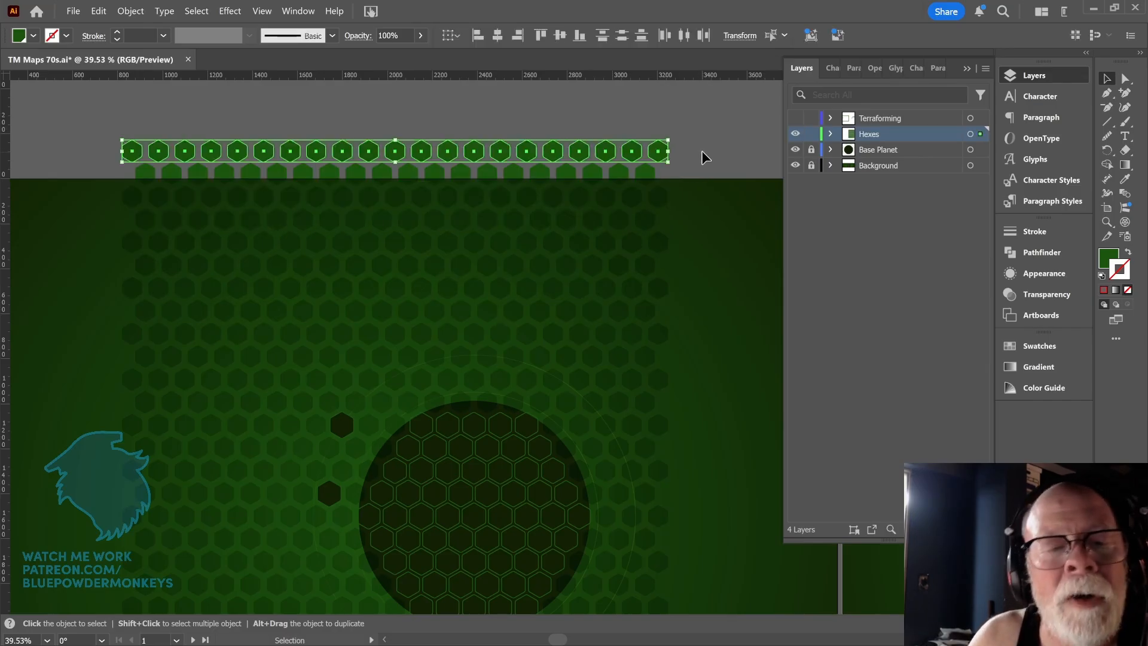
key("Delete")
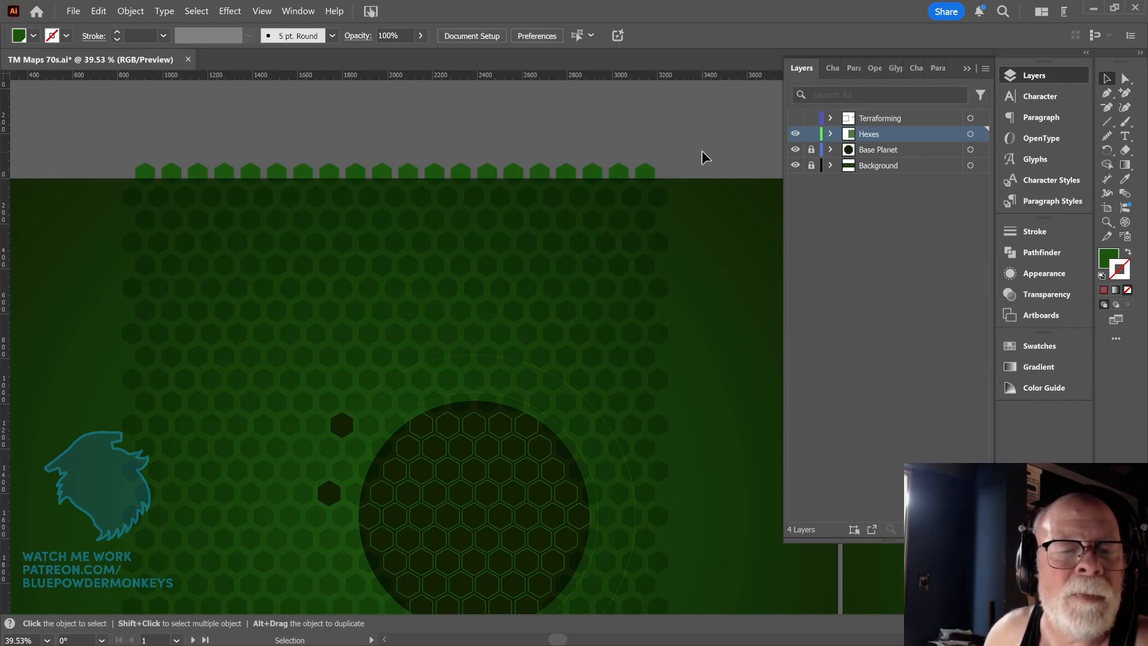
Step: Duplicate the two rightmost hexagons of every row directly to the right of the grid, matching the hexagon spacing
key("ctrl+minus")
key("ctrl+minus")
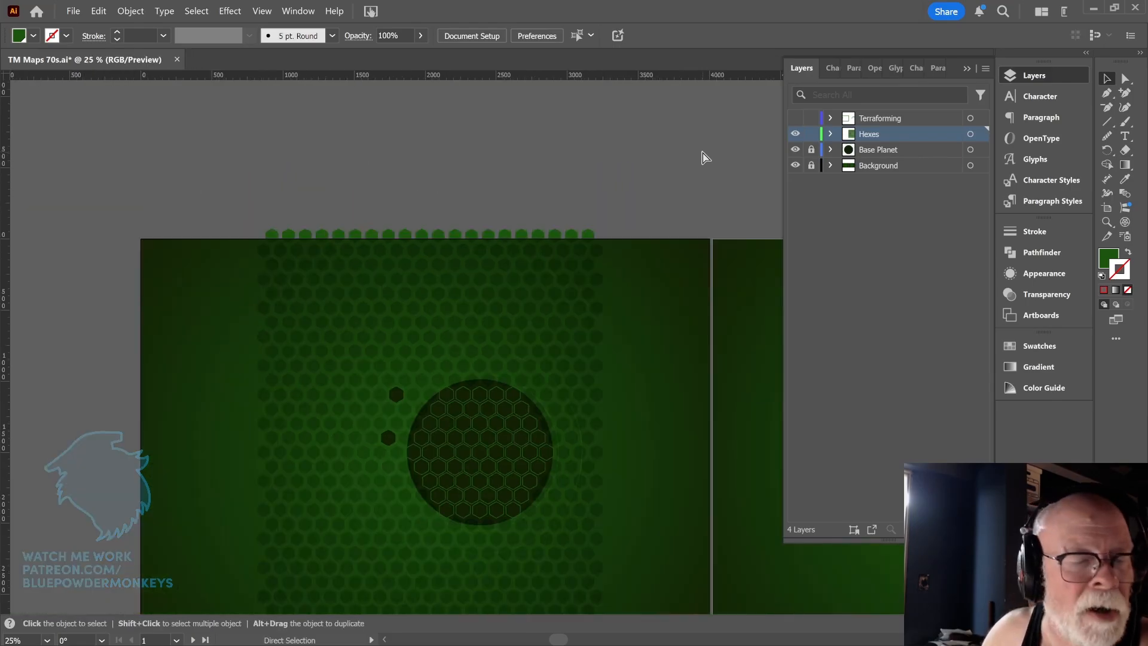
left_click_drag(649, 485, 704, 369)
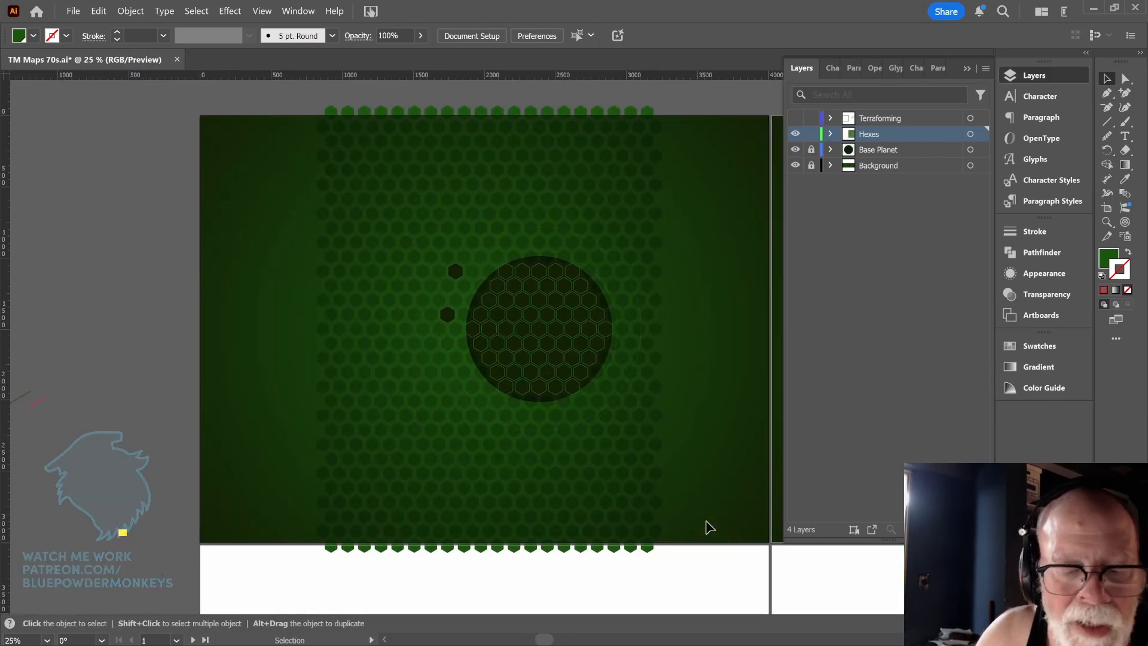
left_click(720, 554)
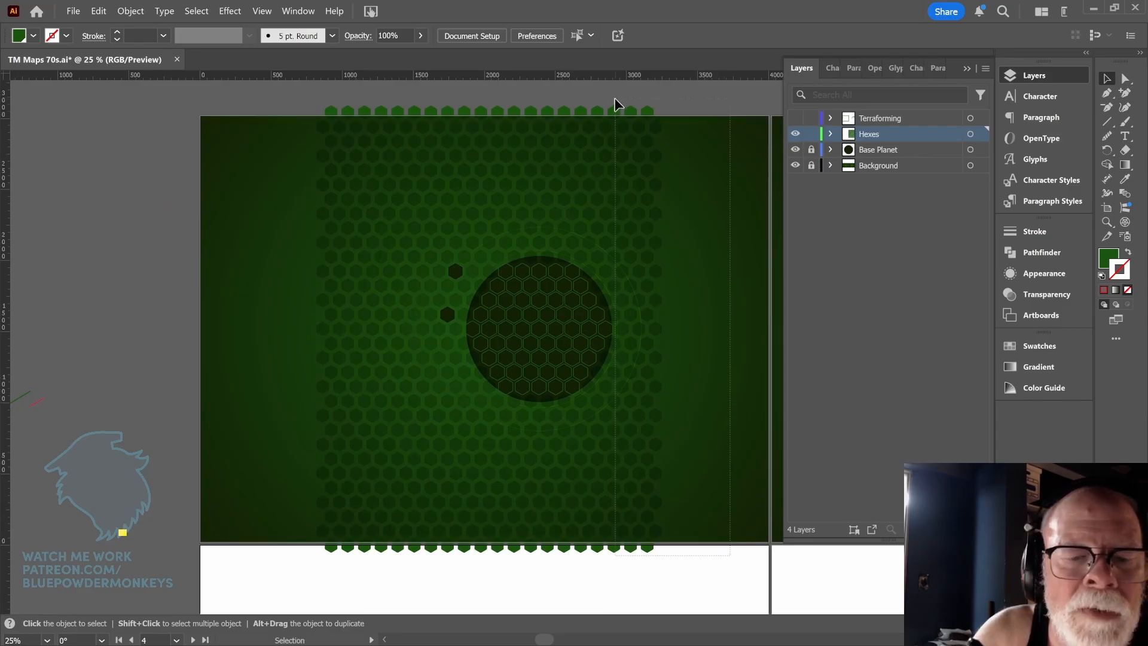
left_click_drag(614, 98, 687, 161)
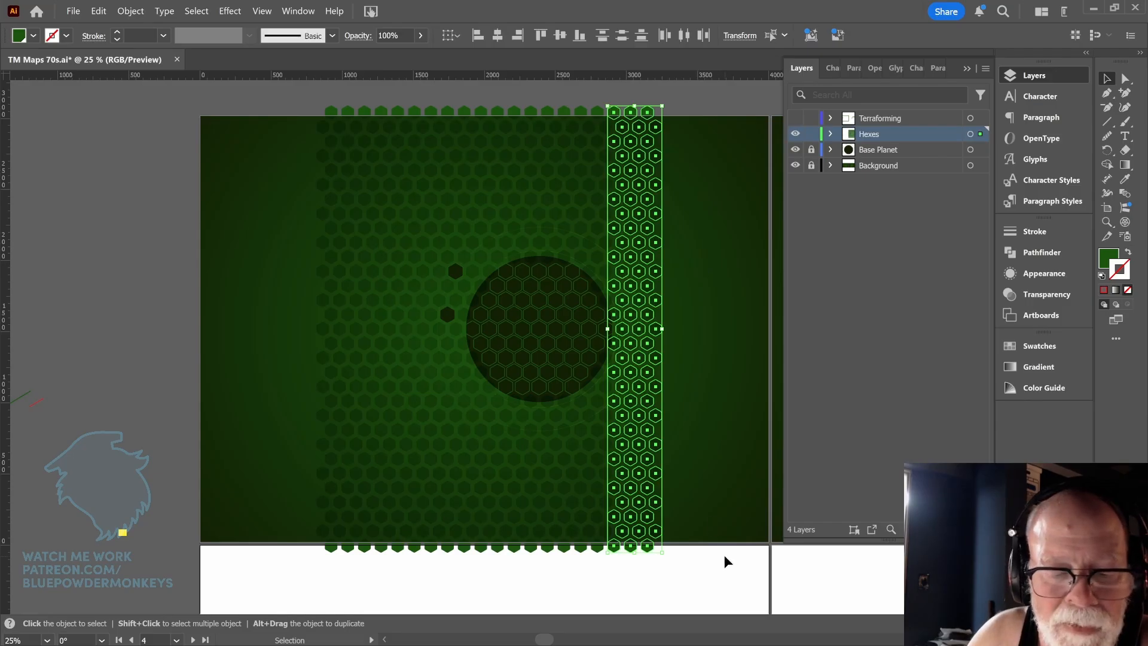
left_click_drag(724, 555, 640, 535)
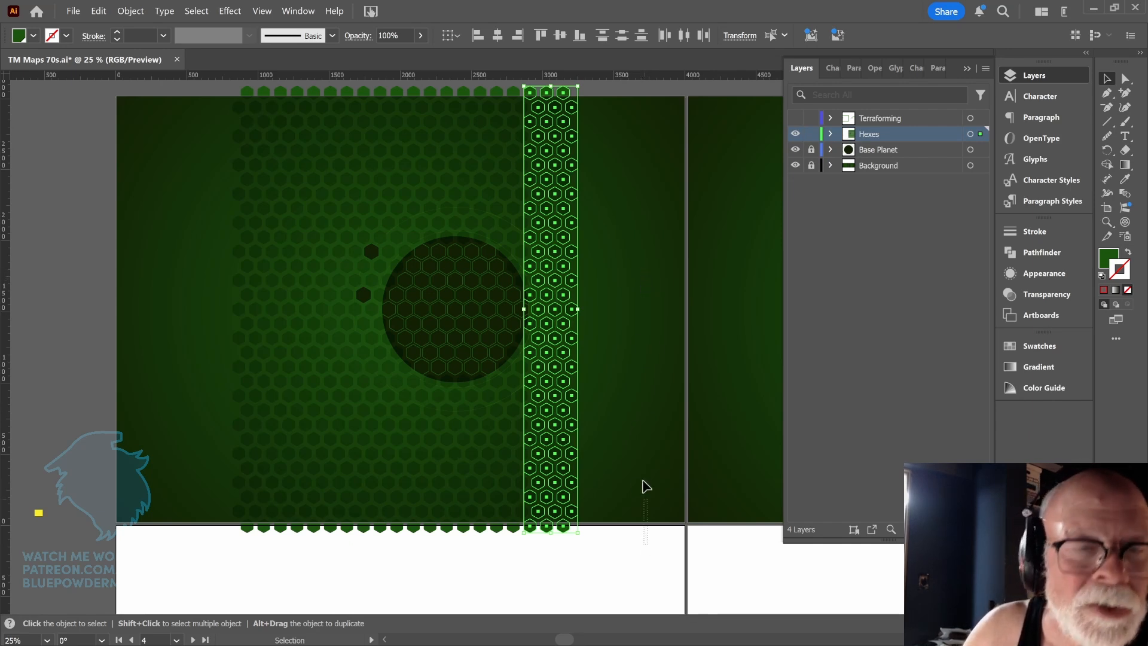
left_click_drag(646, 485, 548, 91)
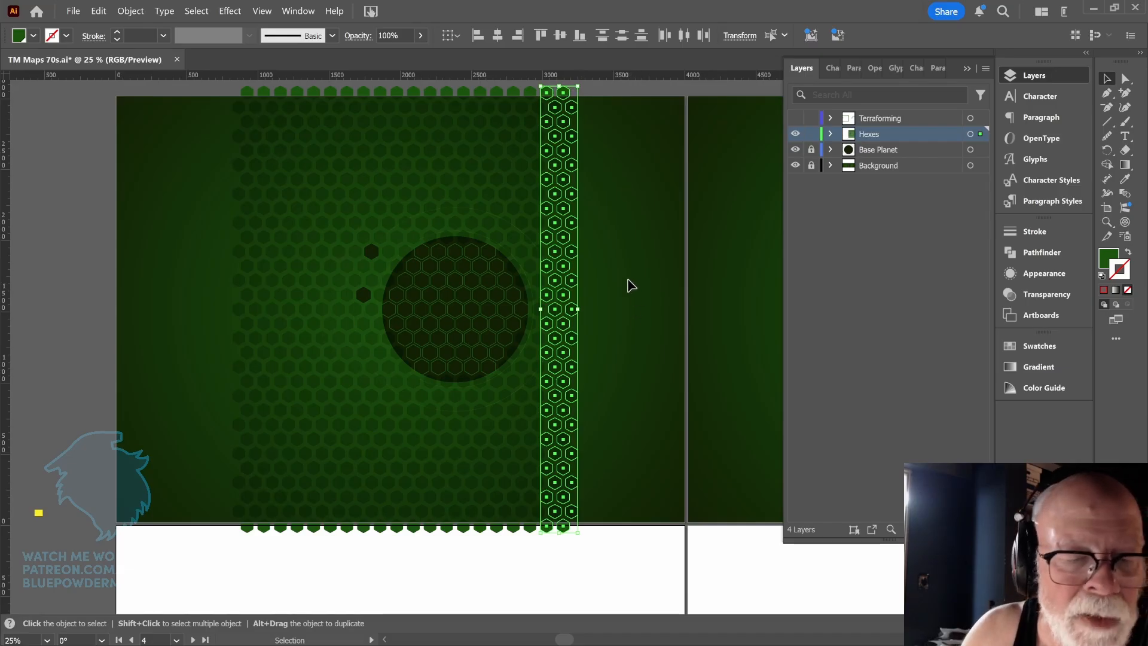
left_click_drag(614, 256, 565, 342)
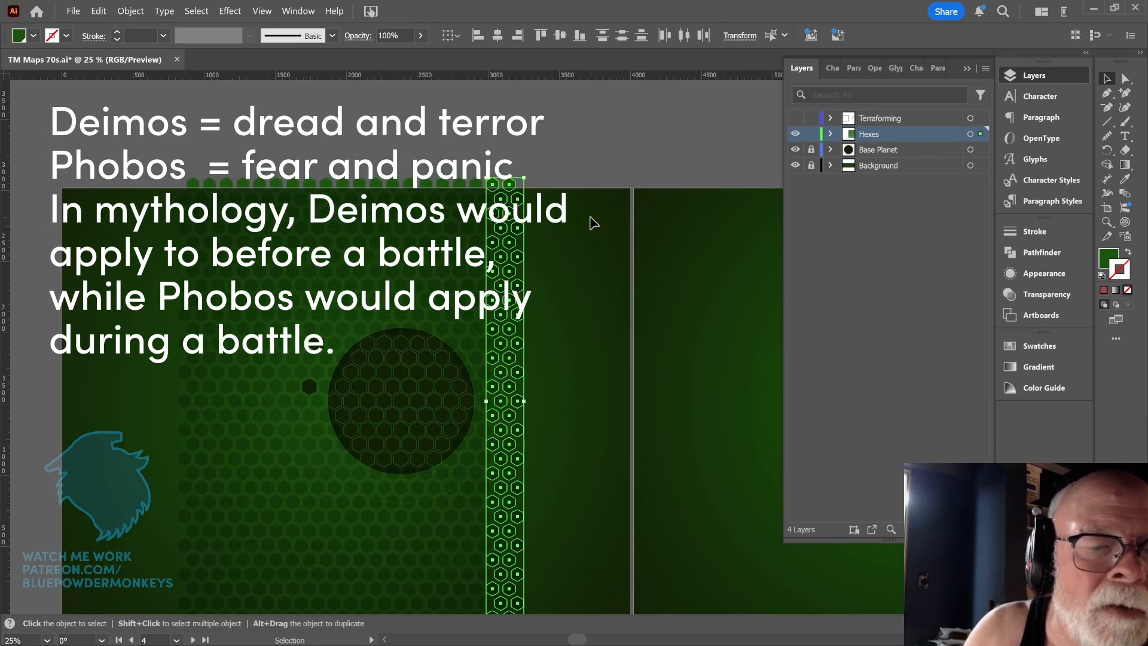
scroll(593, 223, "up", 2)
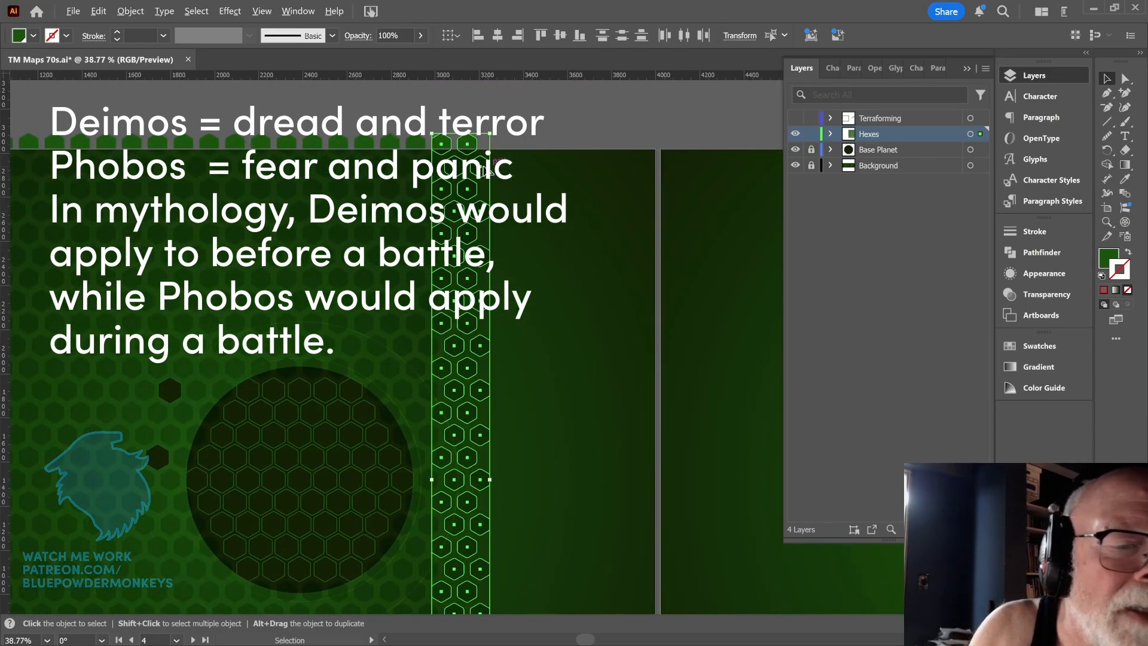
left_click_drag(482, 172, 536, 172)
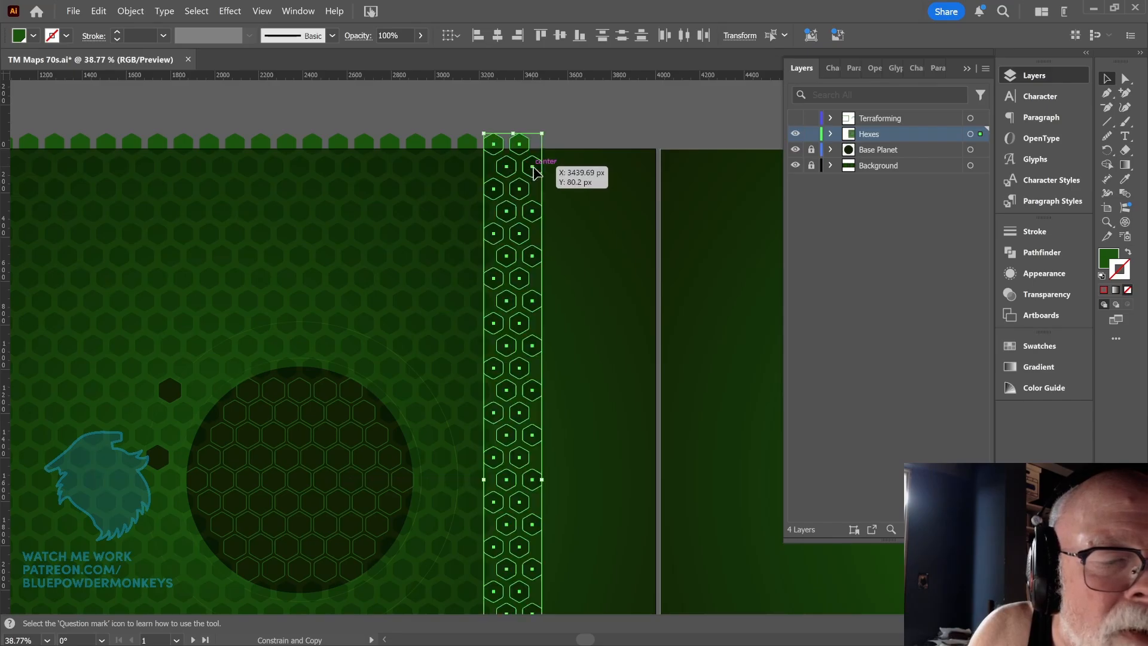
Step: Duplicate the rightmost hexagon of every row one hexagon spacing further toward the artboard's right edge
scroll(568, 150, "up", 3)
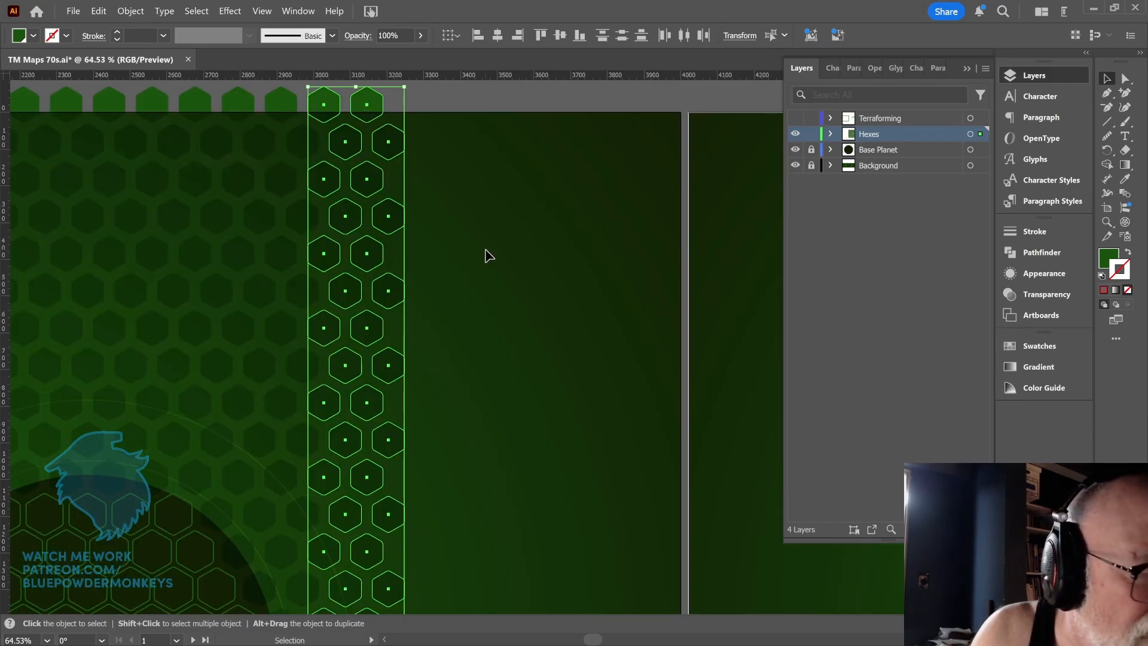
key("space")
left_click_drag(487, 300, 572, 407)
left_click_drag(580, 289, 570, 210)
scroll(637, 246, "down", 8)
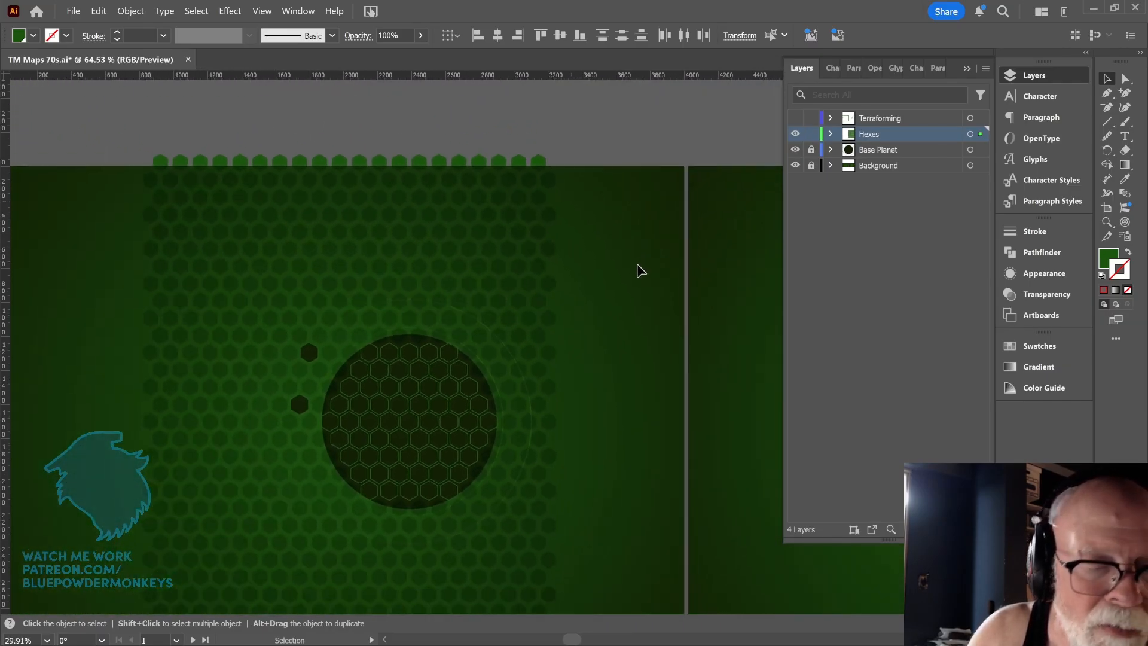
scroll(641, 285, "down", 2)
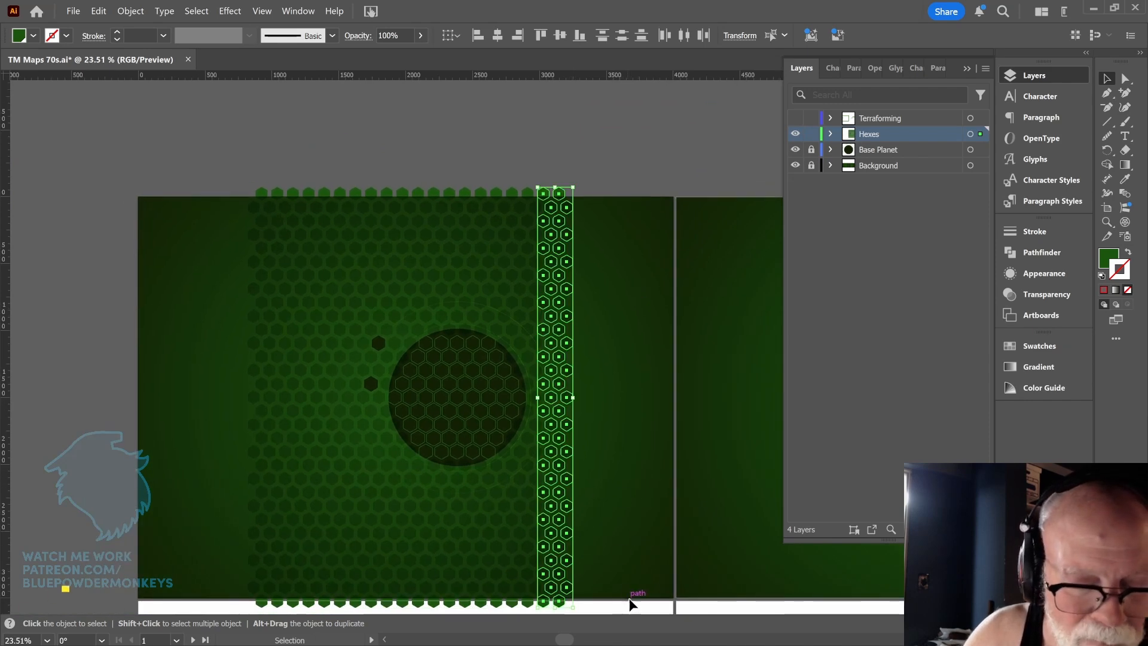
scroll(585, 218, "up", 7)
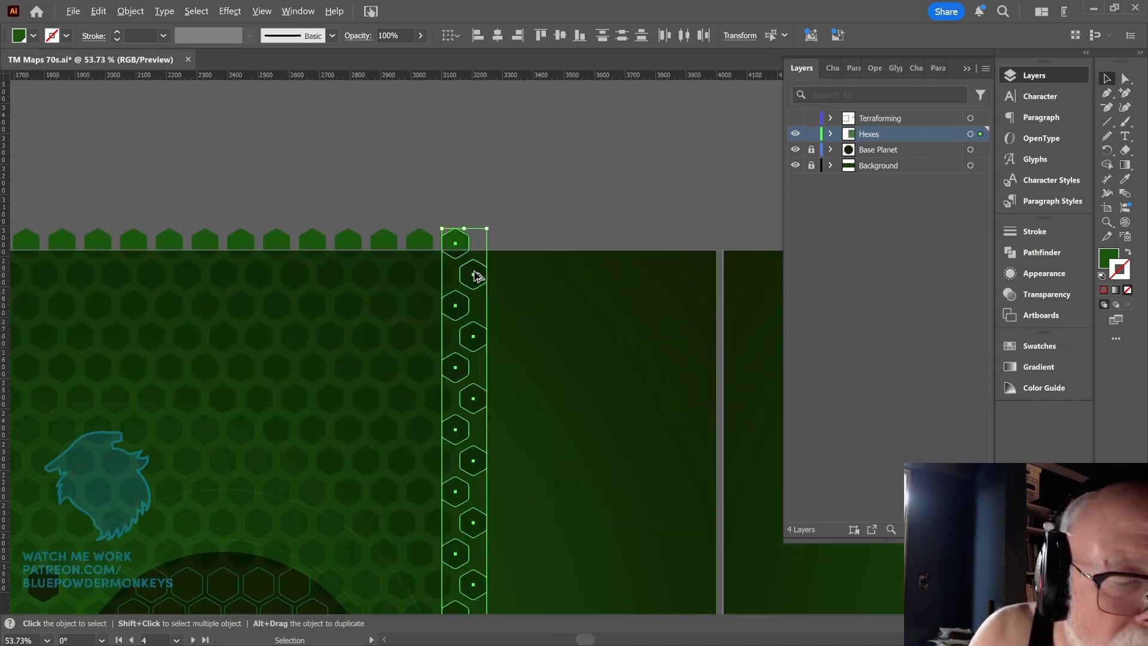
left_click_drag(474, 274, 511, 274)
Step: Compare the overlapping hexagon columns near the artboard's left edge in outline and preview, and undo the last copy of the strip
key("ctrl+z")
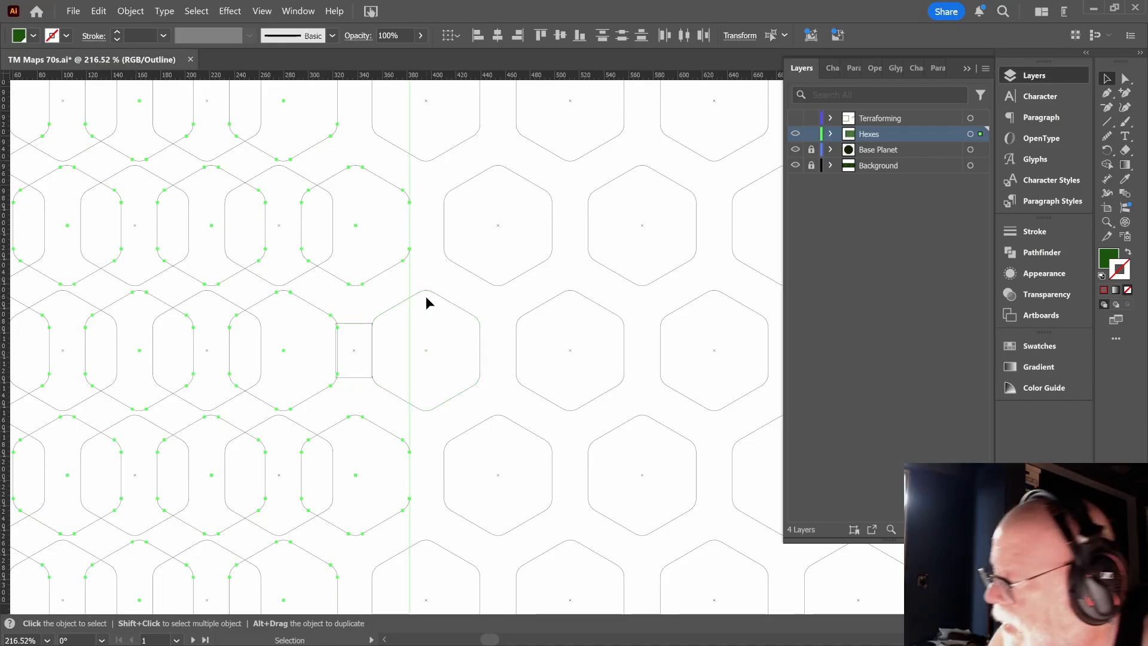
key("a")
key("ctrl+y")
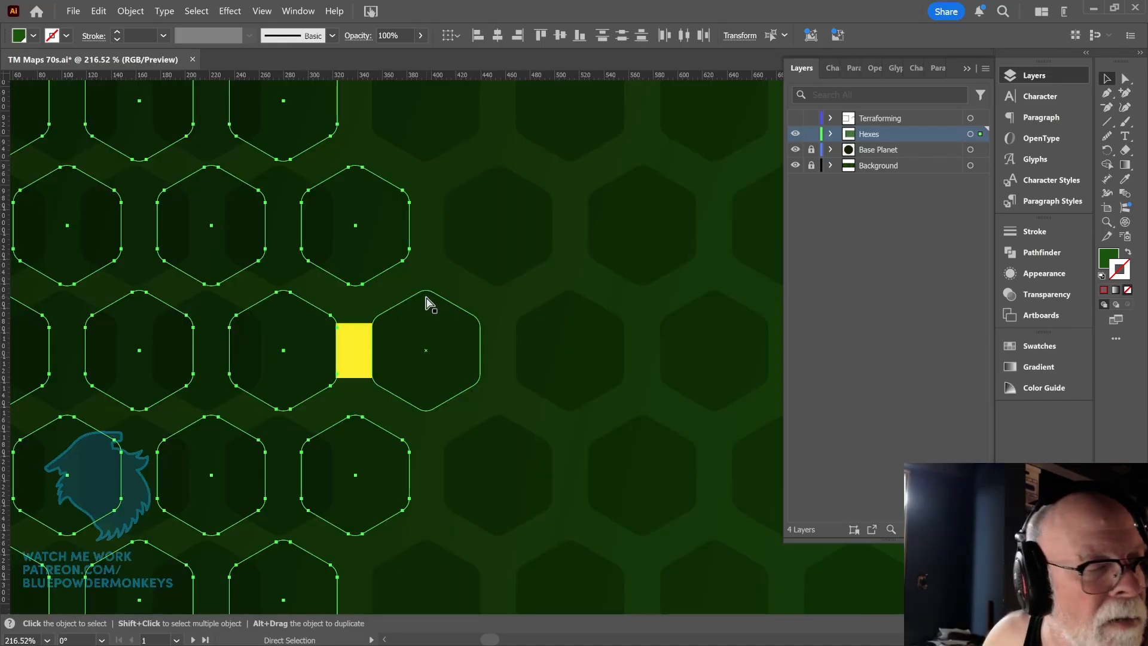
key("ctrl+y")
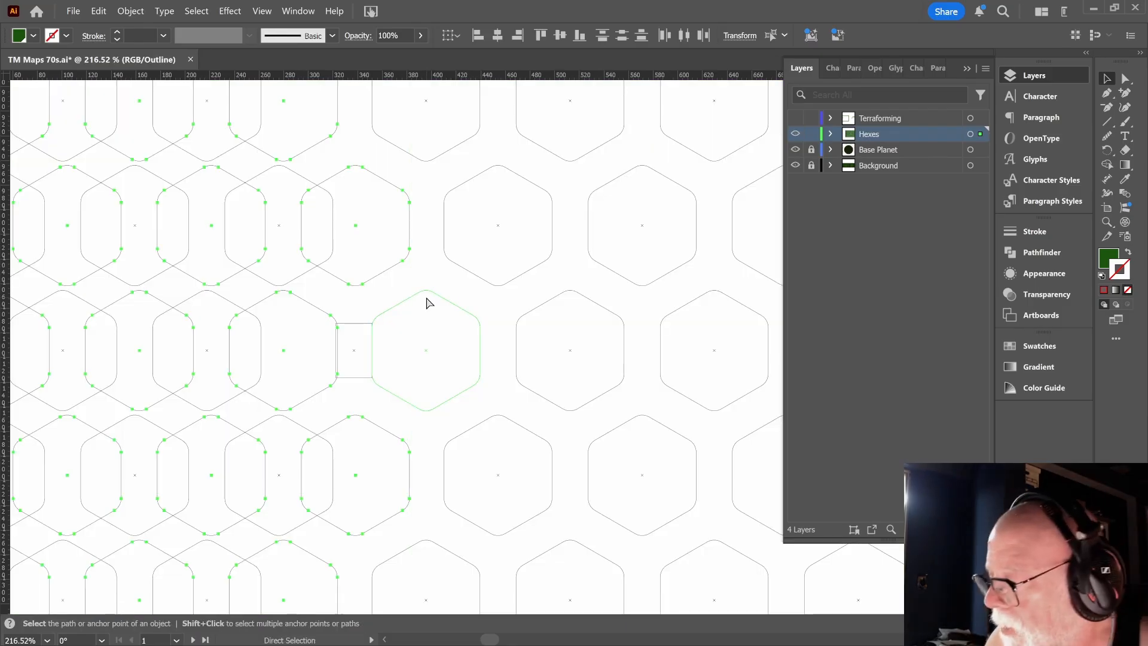
key("ctrl+z")
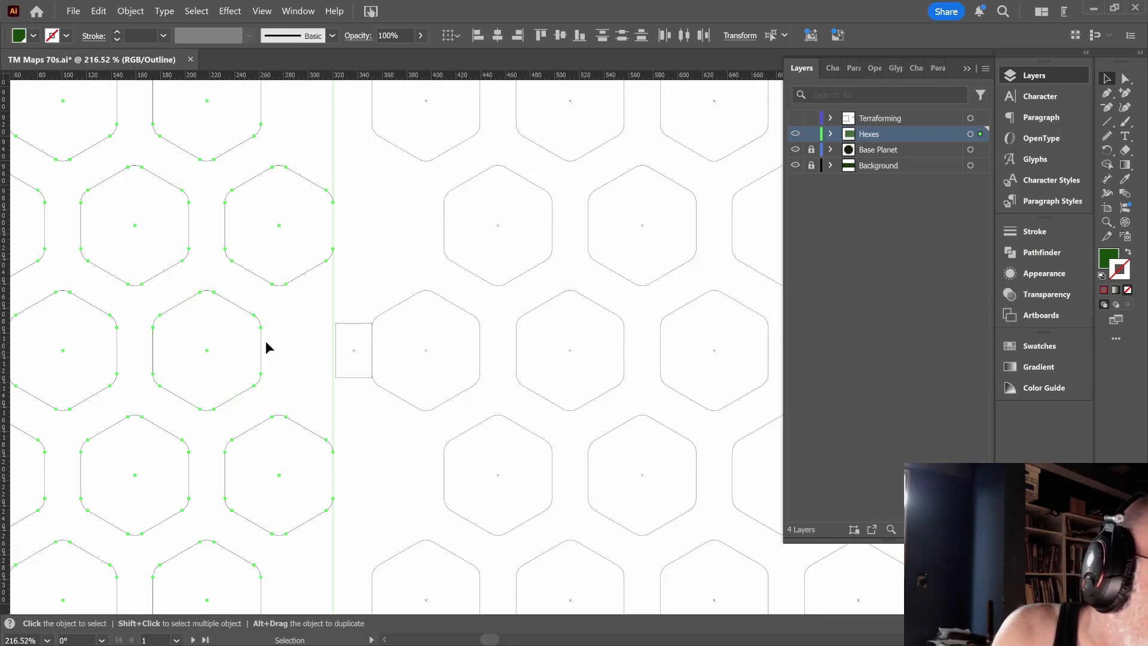
key("ctrl+shift+z")
key("ctrl+z")
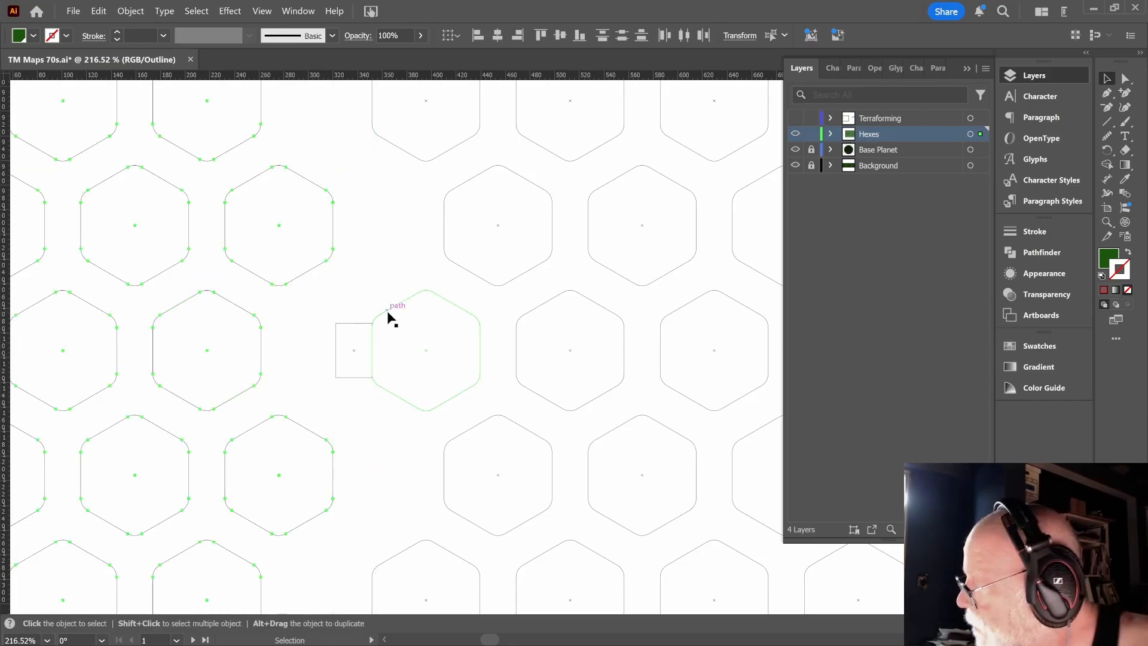
Step: Deselect the strip of hexagons along the artboard's left edge
key("ctrl+minus")
key("ctrl+minus")
key("ctrl+minus")
key("ctrl+minus")
key("ctrl+minus")
key("ctrl+minus")
key("ctrl+minus")
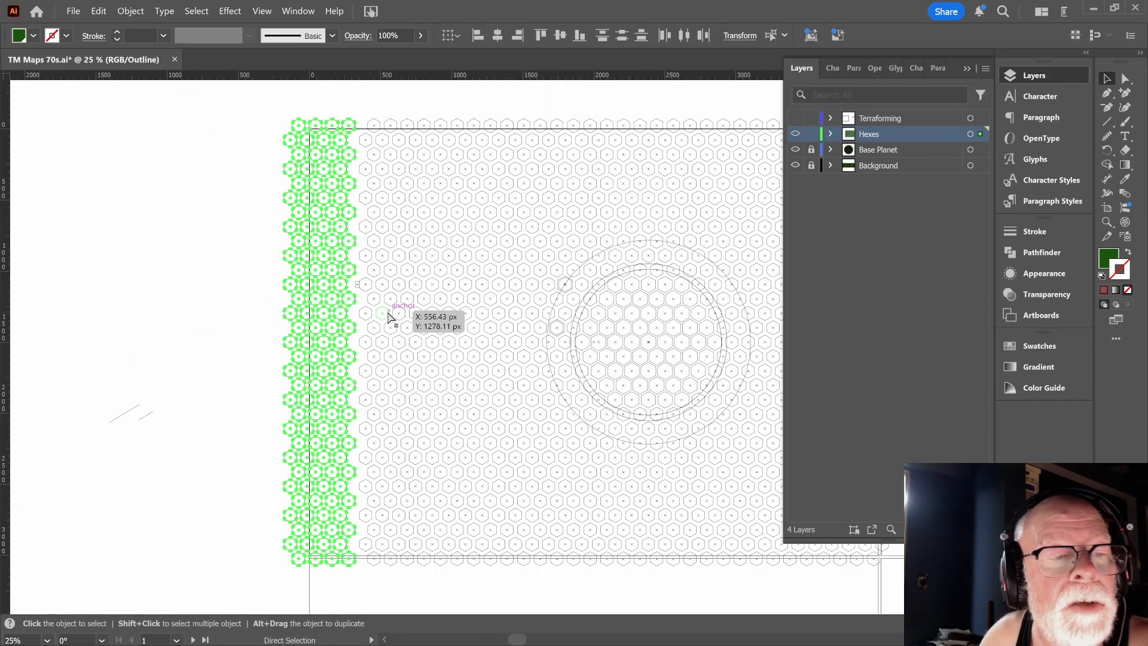
key("v")
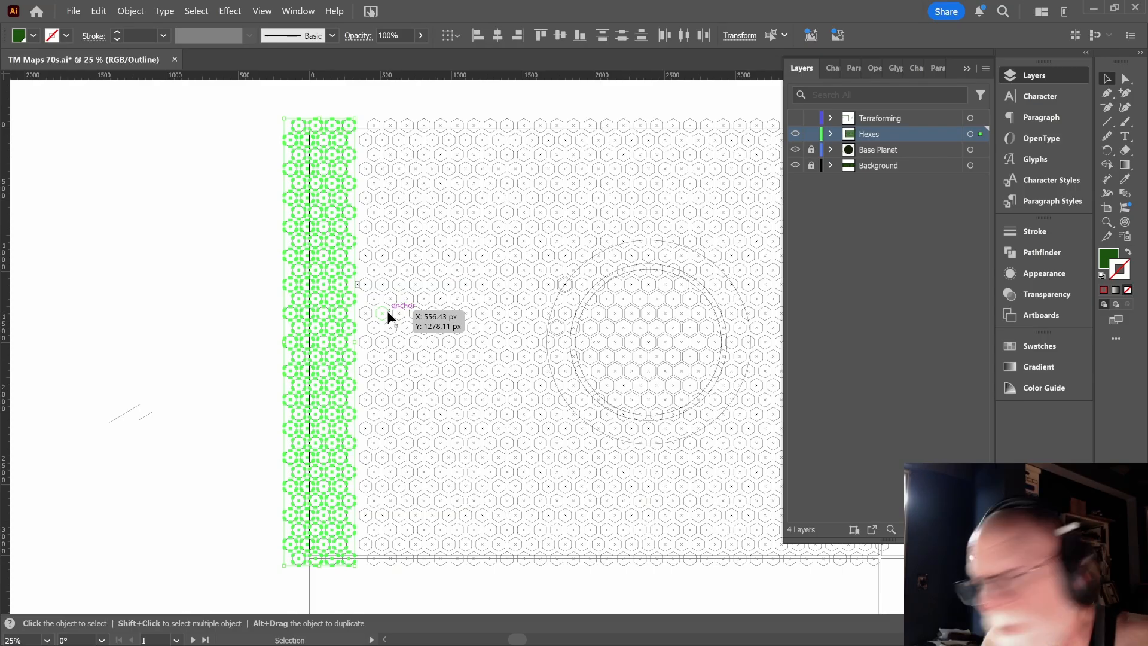
key("ctrl+shift+a")
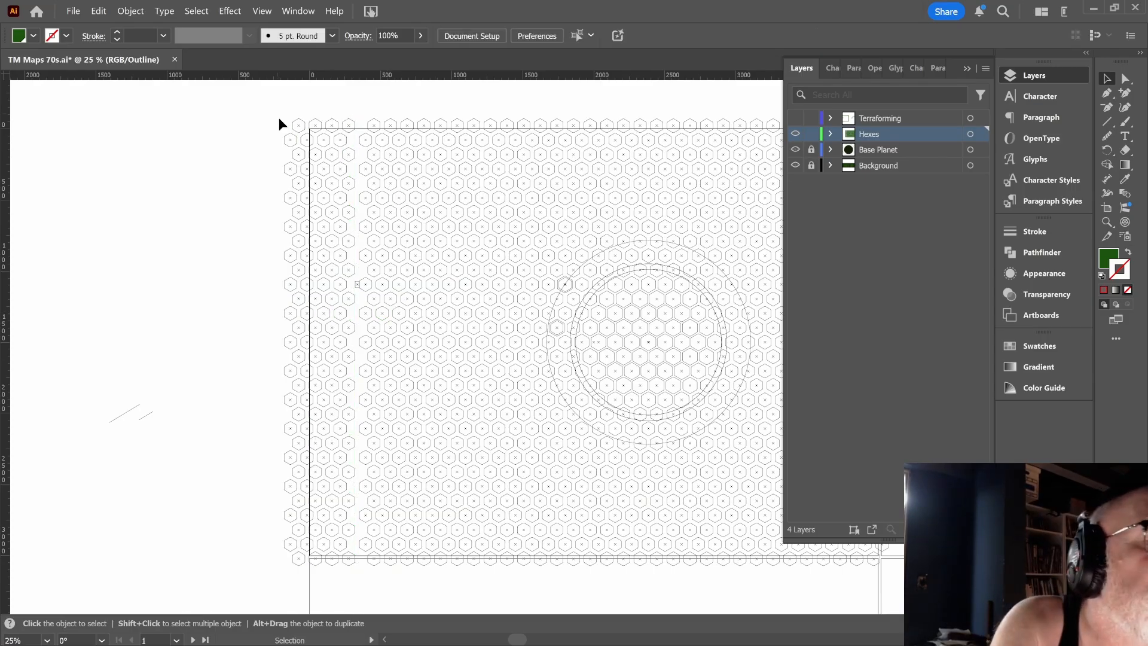
left_click_drag(281, 119, 330, 235)
key("Delete")
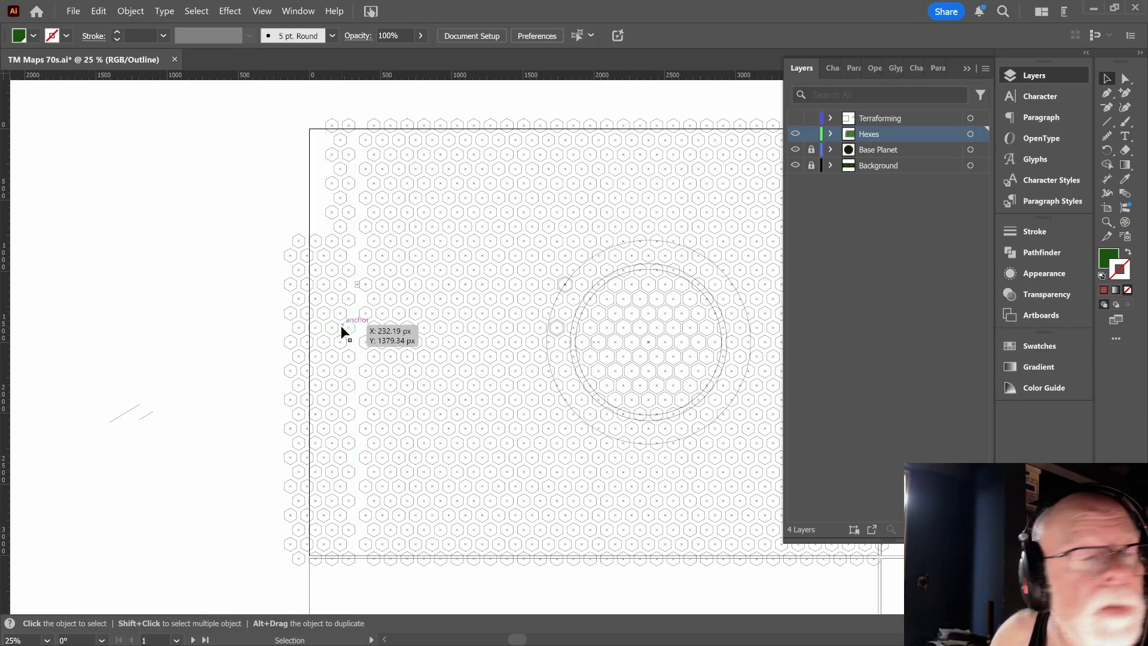
key("ctrl+z")
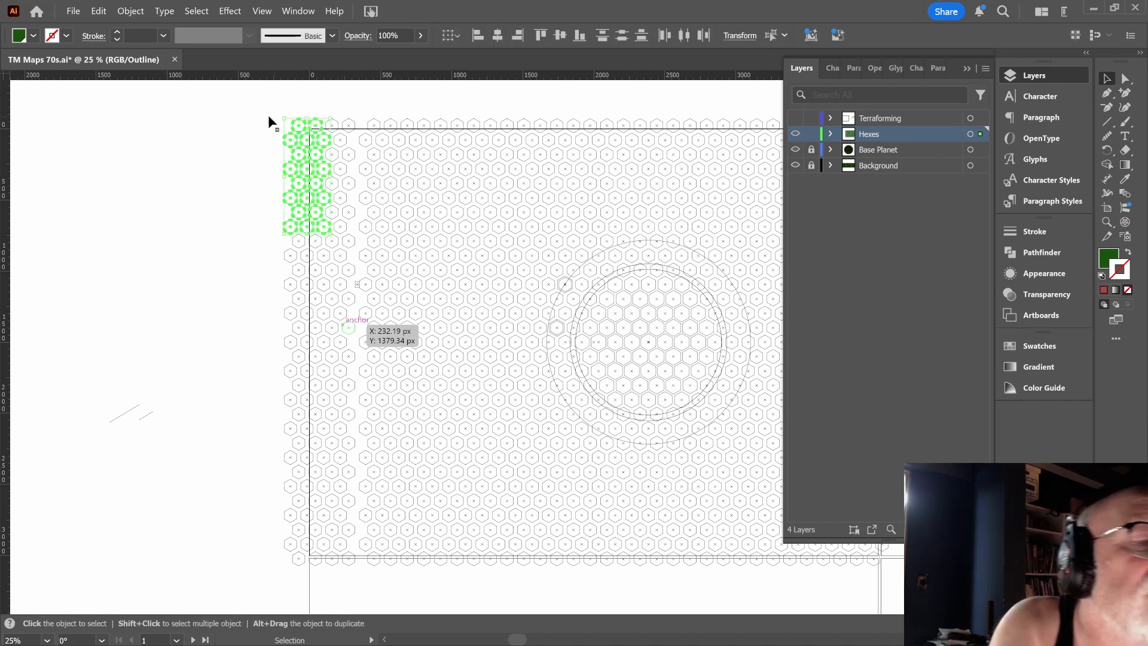
Step: Select the full-height strip of misaligned hexagons along the artboard's left edge
left_click_drag(257, 105, 350, 567)
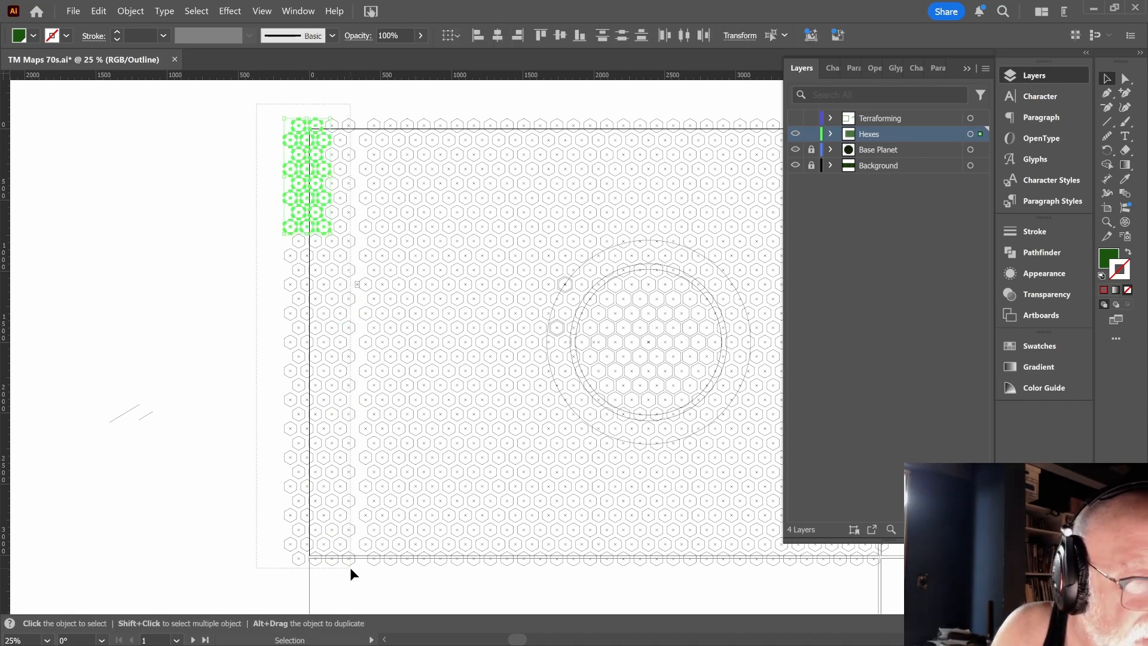